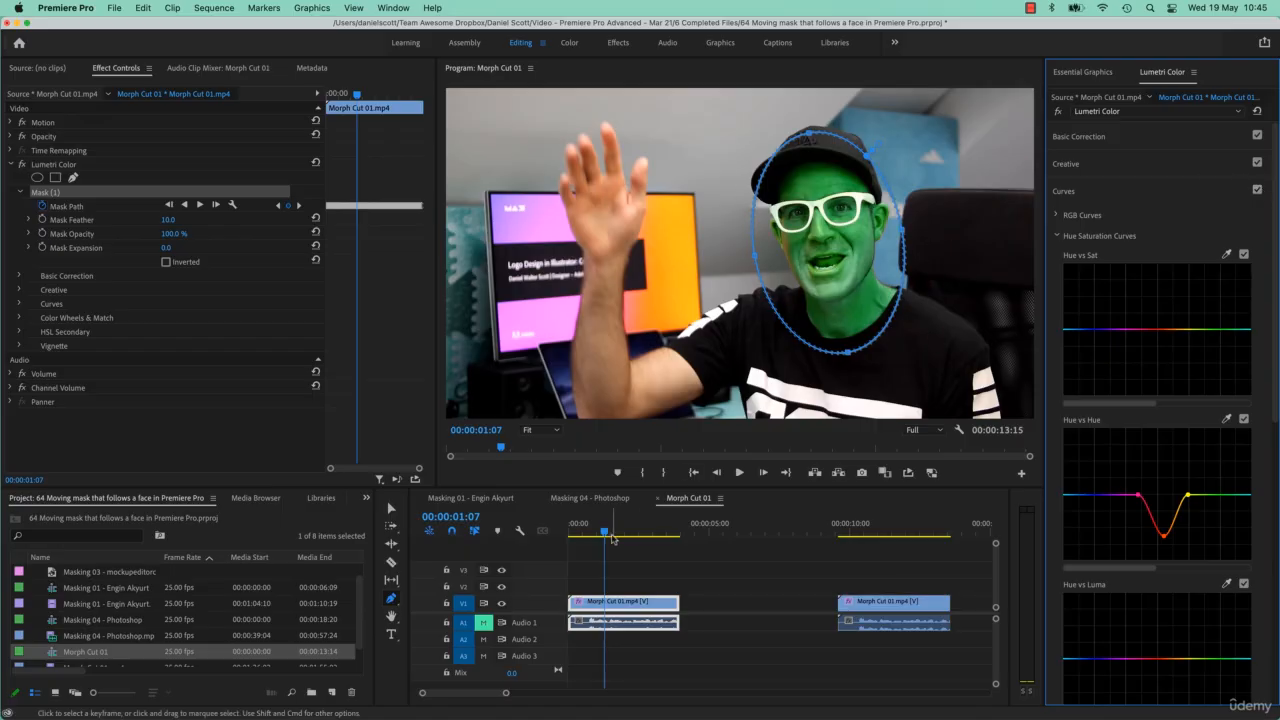
# - Scrub through the finished example sequence to review the face-tracking mask effect
pyautogui.moveTo(612, 531); pyautogui.dragTo(645, 531)
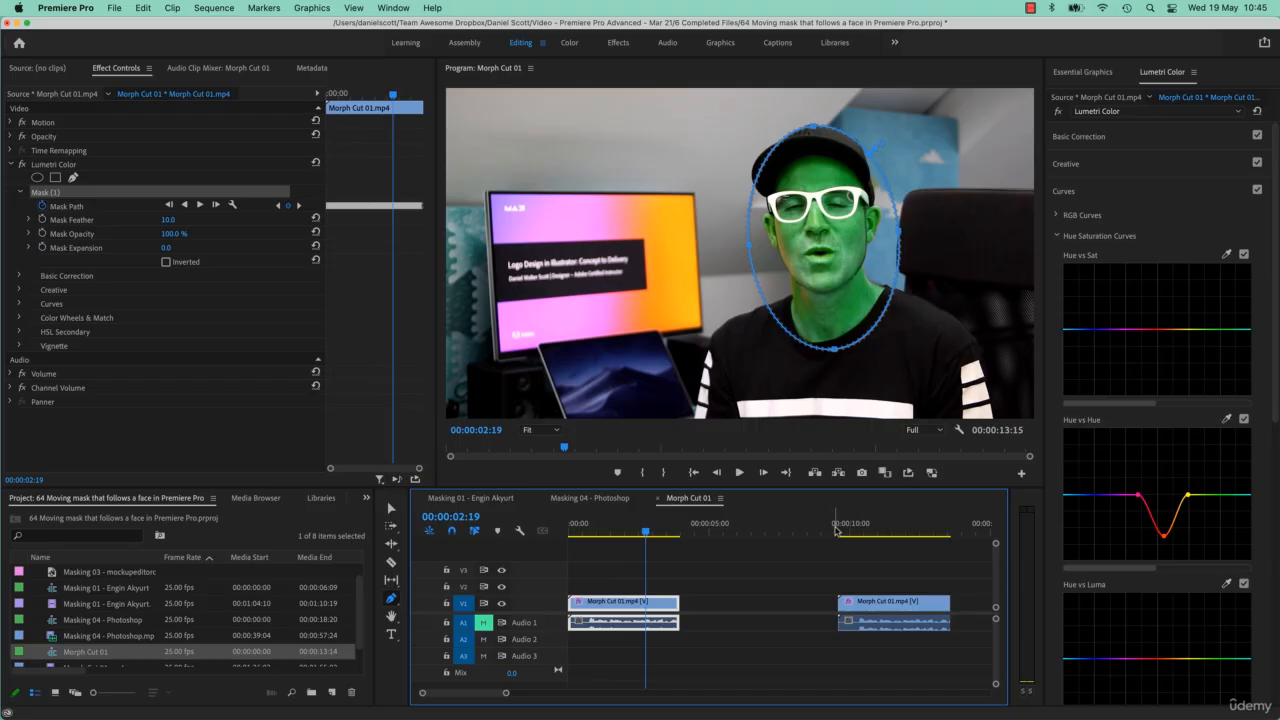
pyautogui.click(845, 532)
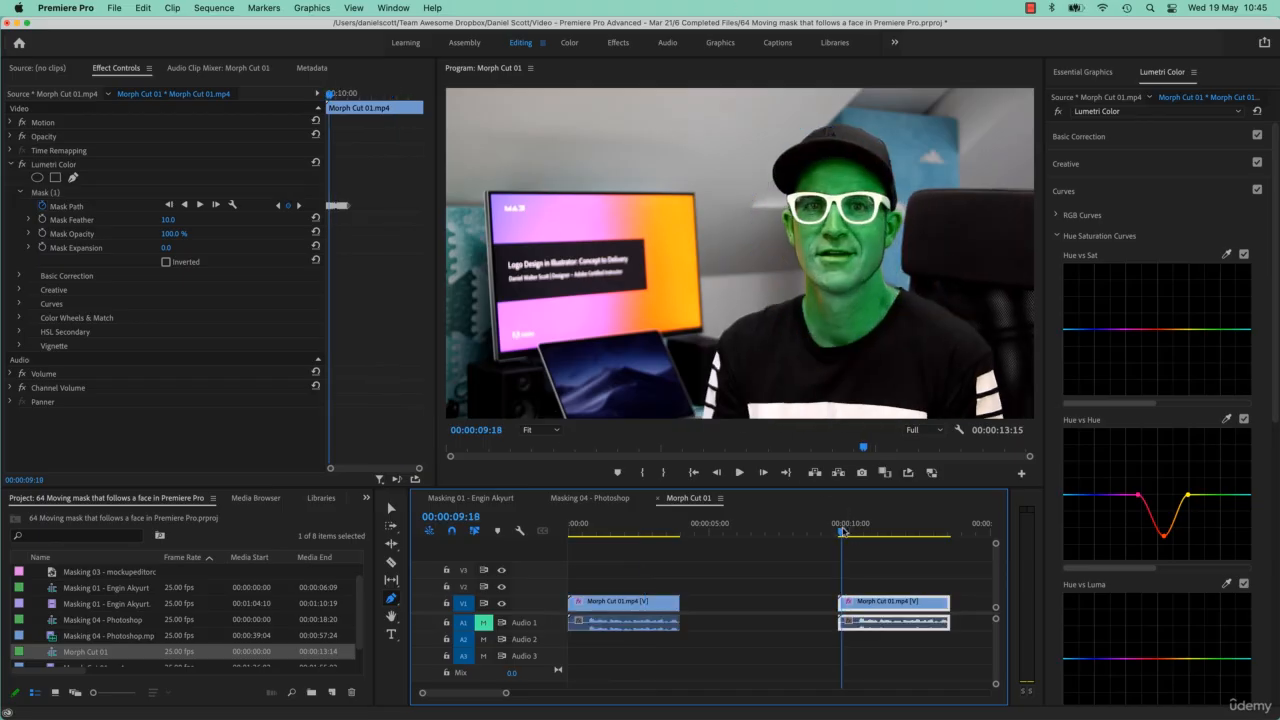
pyautogui.click(67, 207)
pyautogui.click(842, 533)
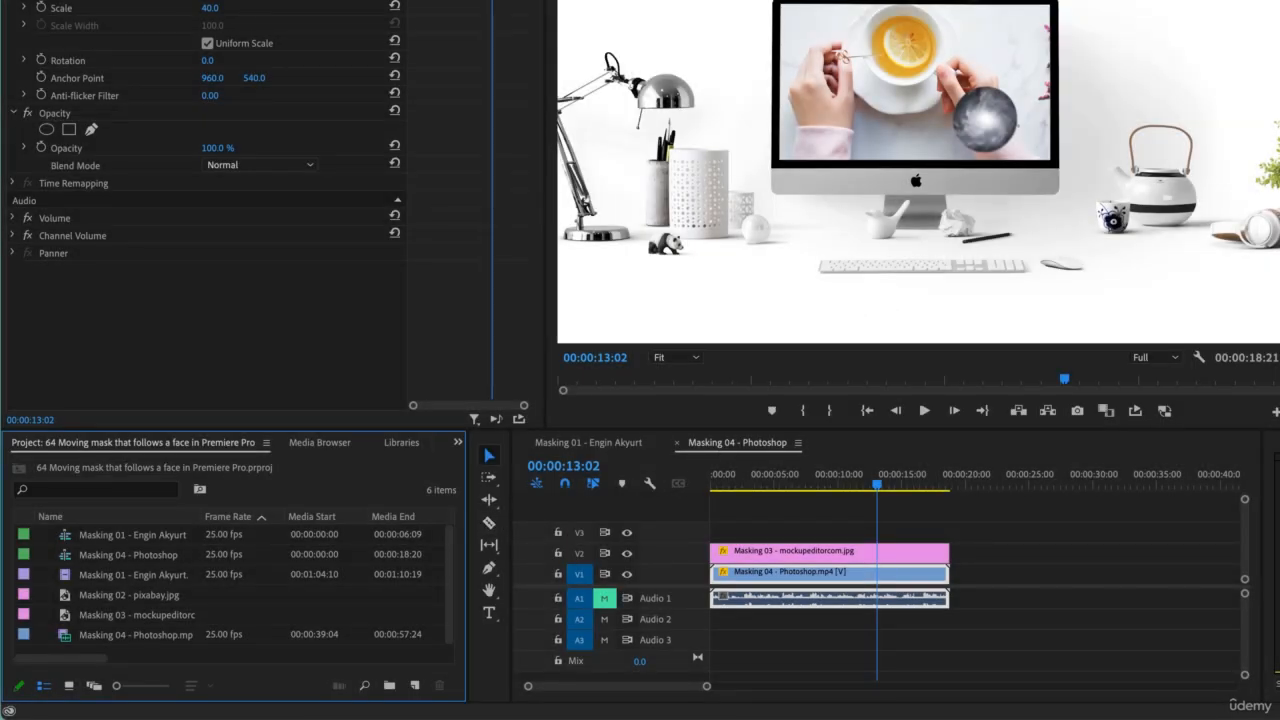
# - Import Morph Cut 01.mp4 from the Transitions folder into the project
pyautogui.press('super+Tab')
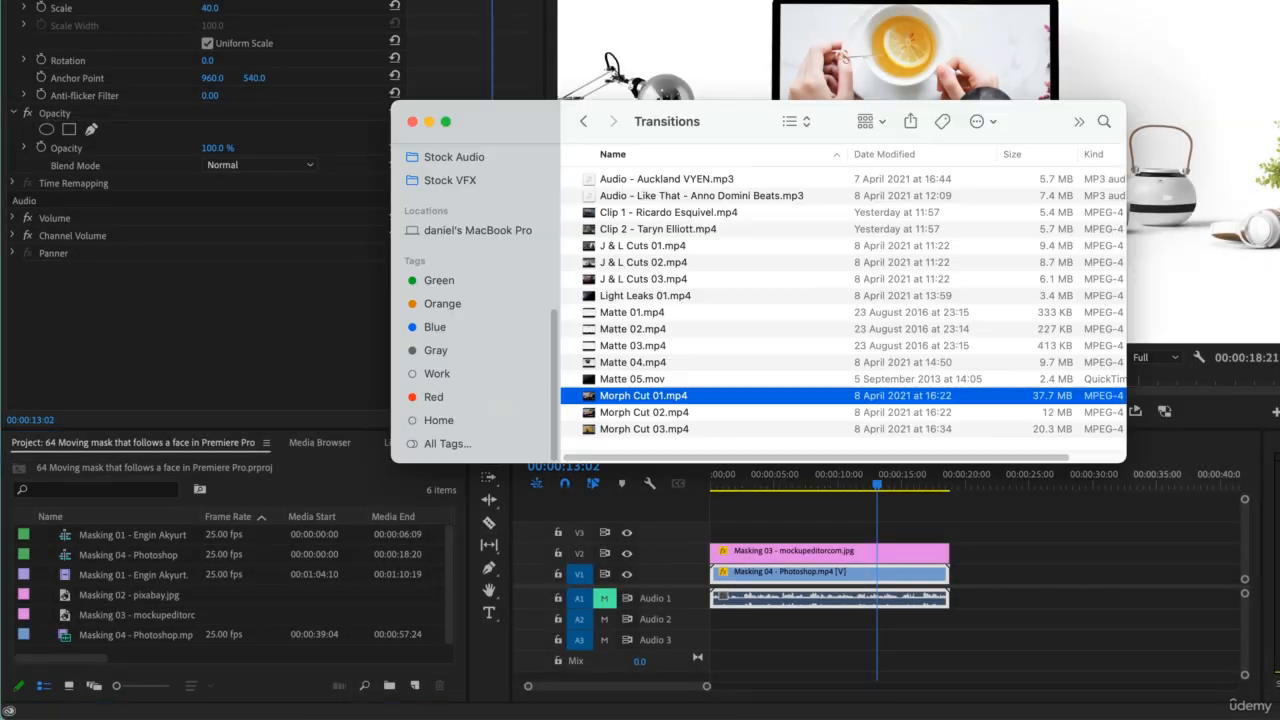
pyautogui.rightClick(664, 121)
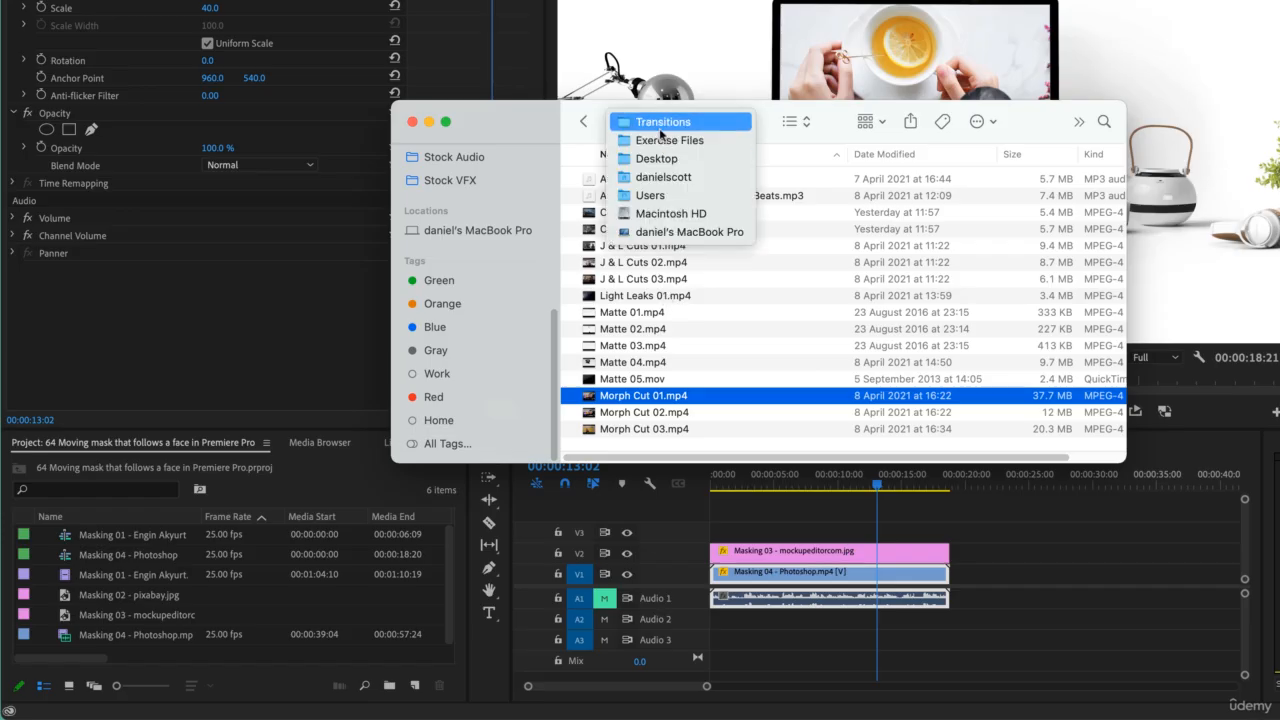
pyautogui.click(638, 398)
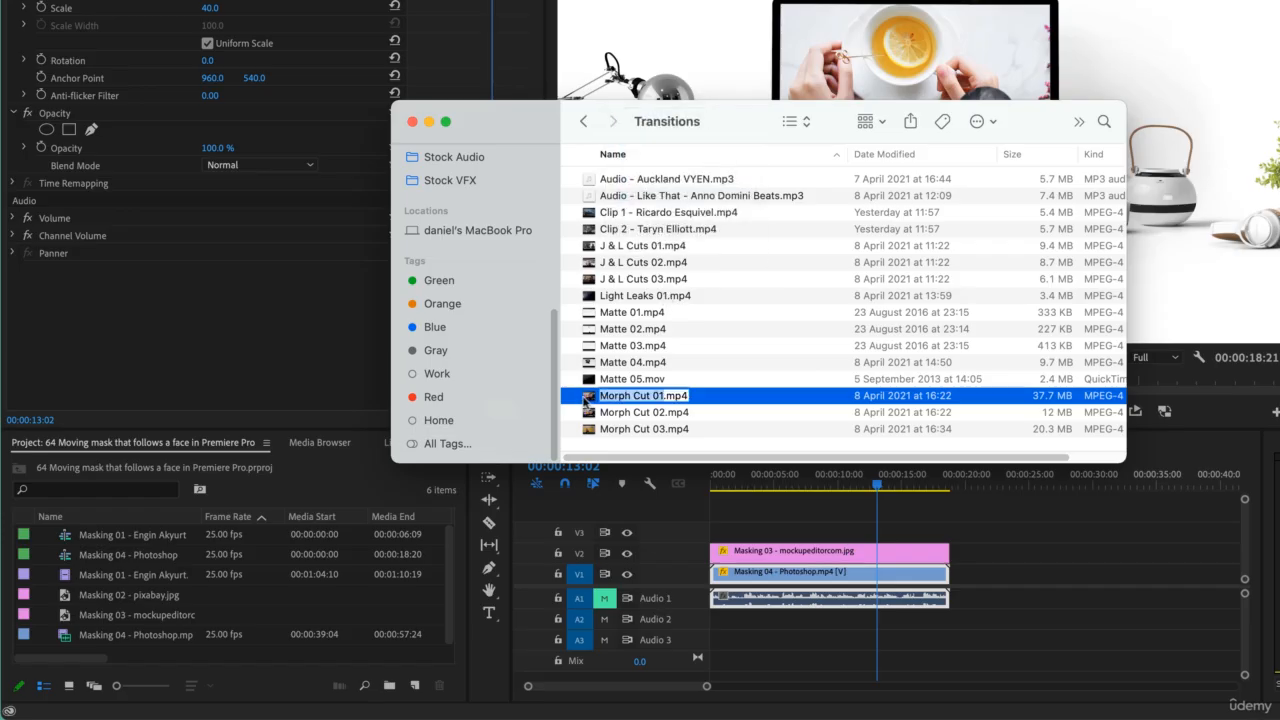
pyautogui.moveTo(588, 399); pyautogui.dragTo(243, 600)
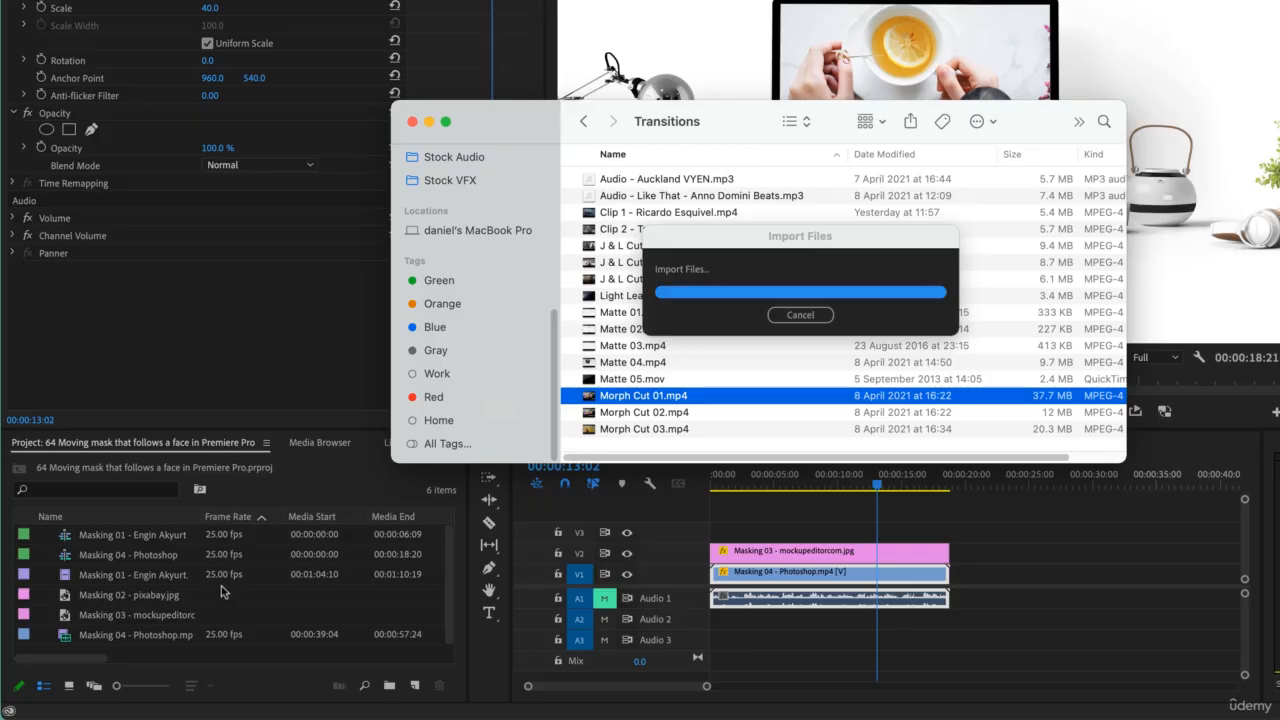
# - Create a new sequence from the Morph Cut 01 clip
pyautogui.moveTo(67, 639); pyautogui.dragTo(415, 684)
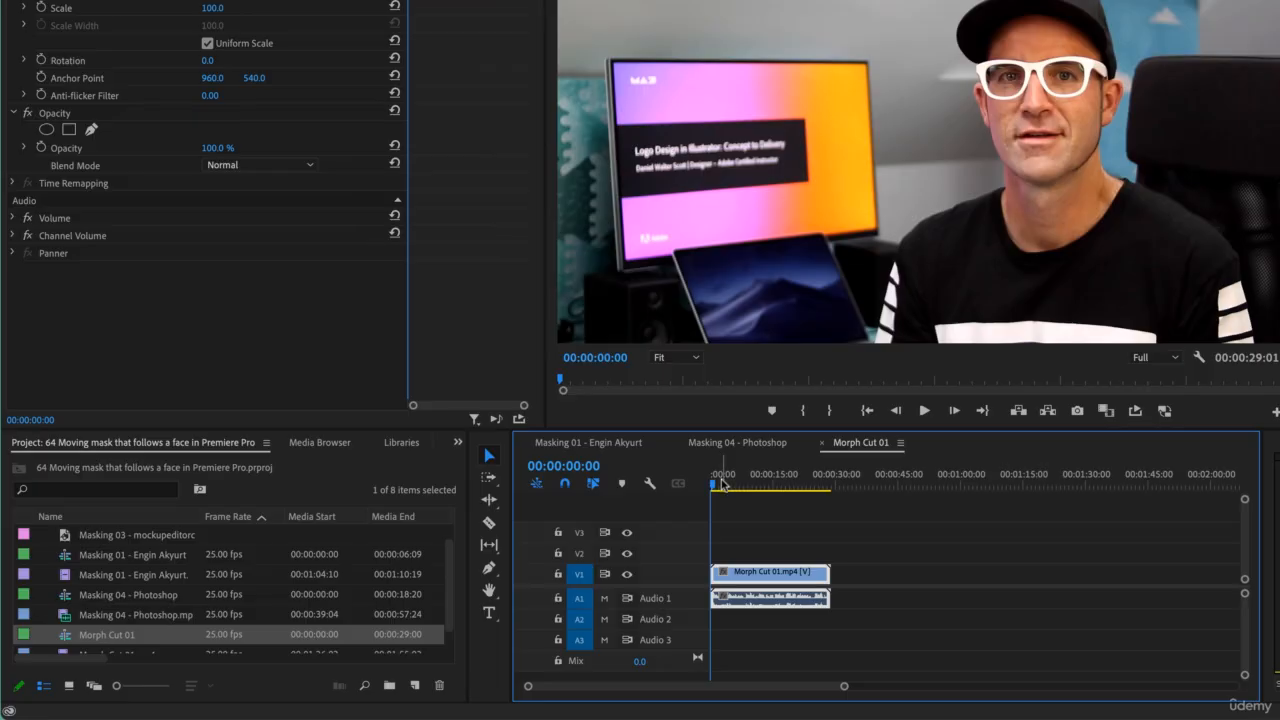
pyautogui.moveTo(722, 484)
pyautogui.mouseDown()
pyautogui.moveTo(760, 484)
pyautogui.moveTo(718, 496)
pyautogui.mouseUp()
# - Try to jump the playhead to 4 seconds, then undo the attempt
pyautogui.click(604, 598)
pyautogui.write('4')
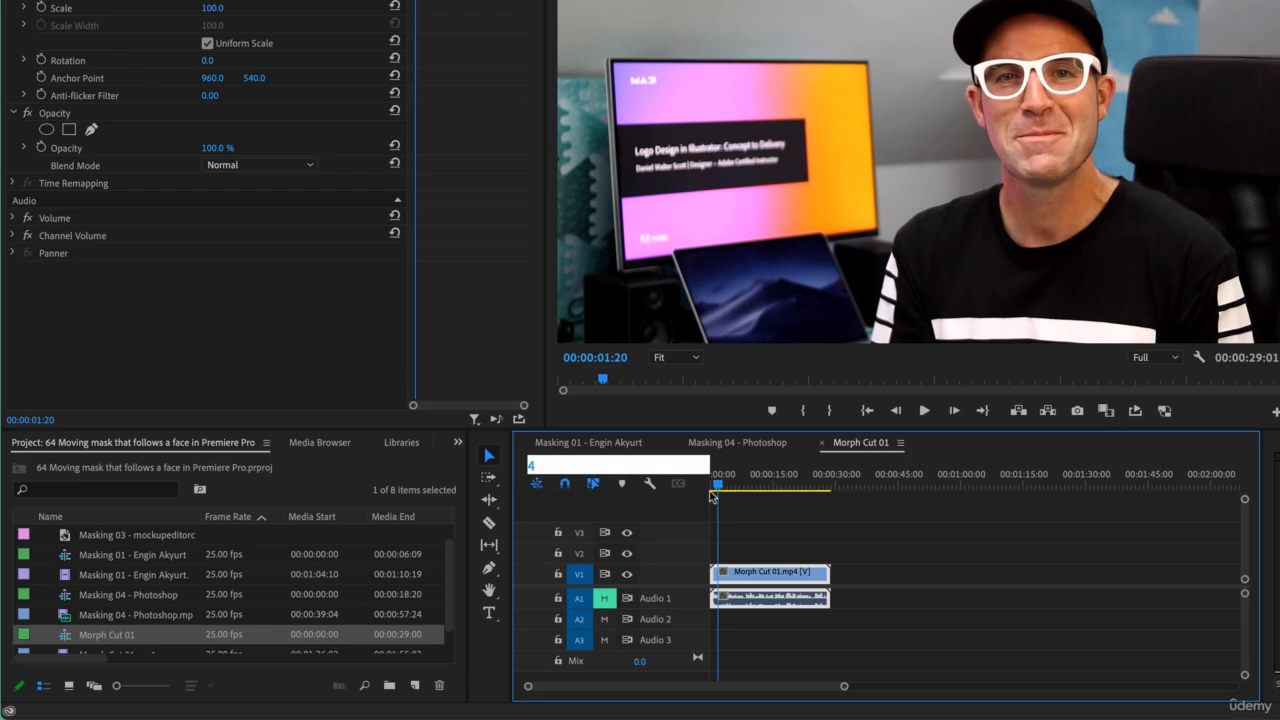
pyautogui.write('00')
pyautogui.press('Return')
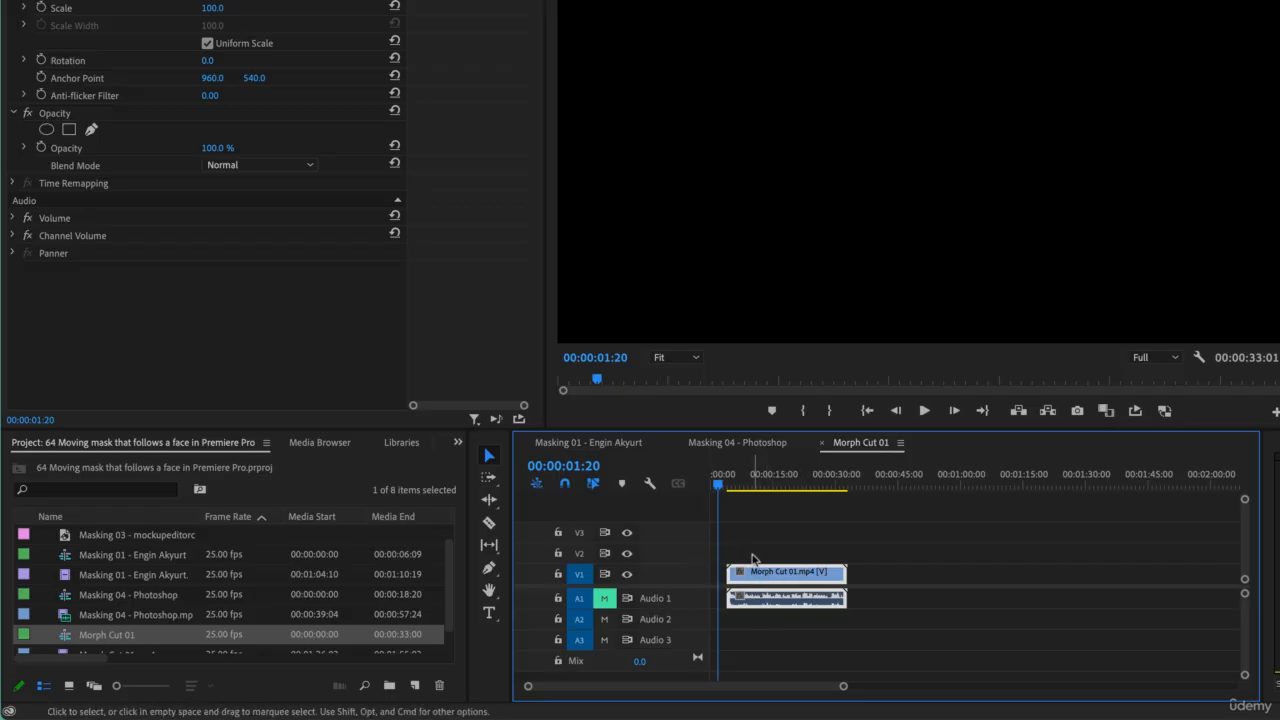
pyautogui.press('super+z')
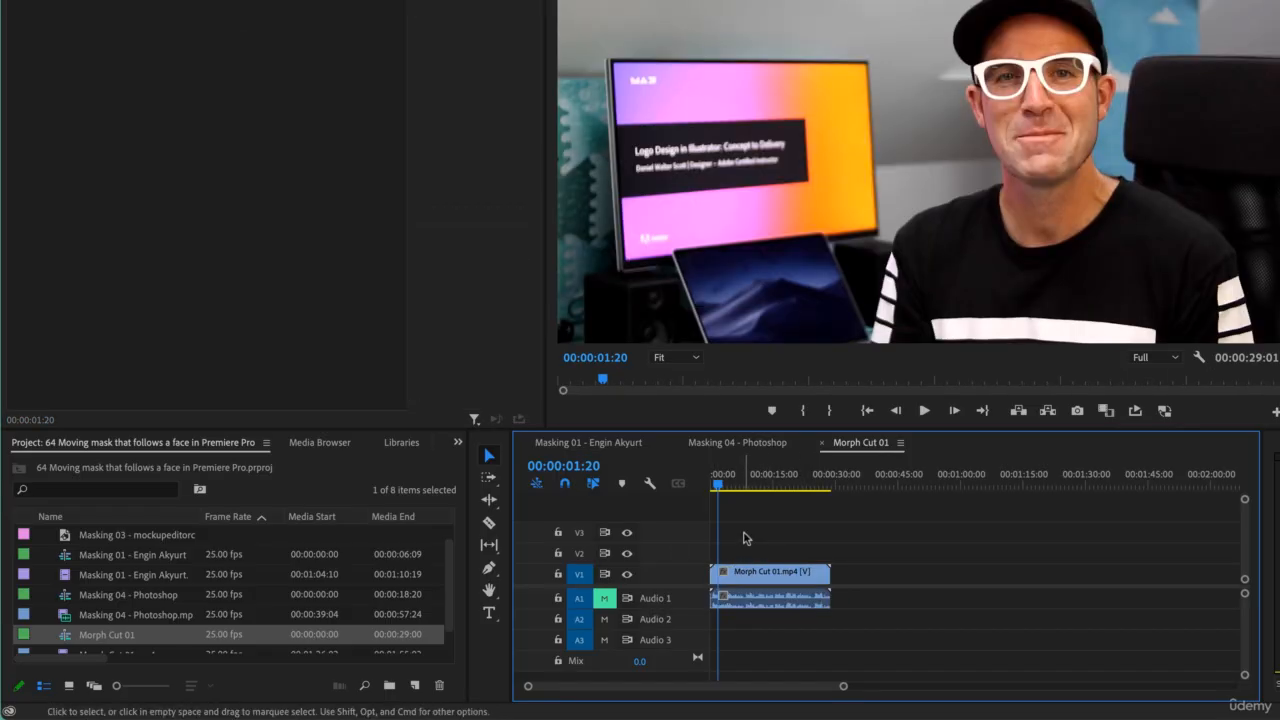
# - Trim the clip's end to 00:00:04:00 so it lasts 4 seconds
pyautogui.write('4:')
pyautogui.write('00')
pyautogui.press('Return')
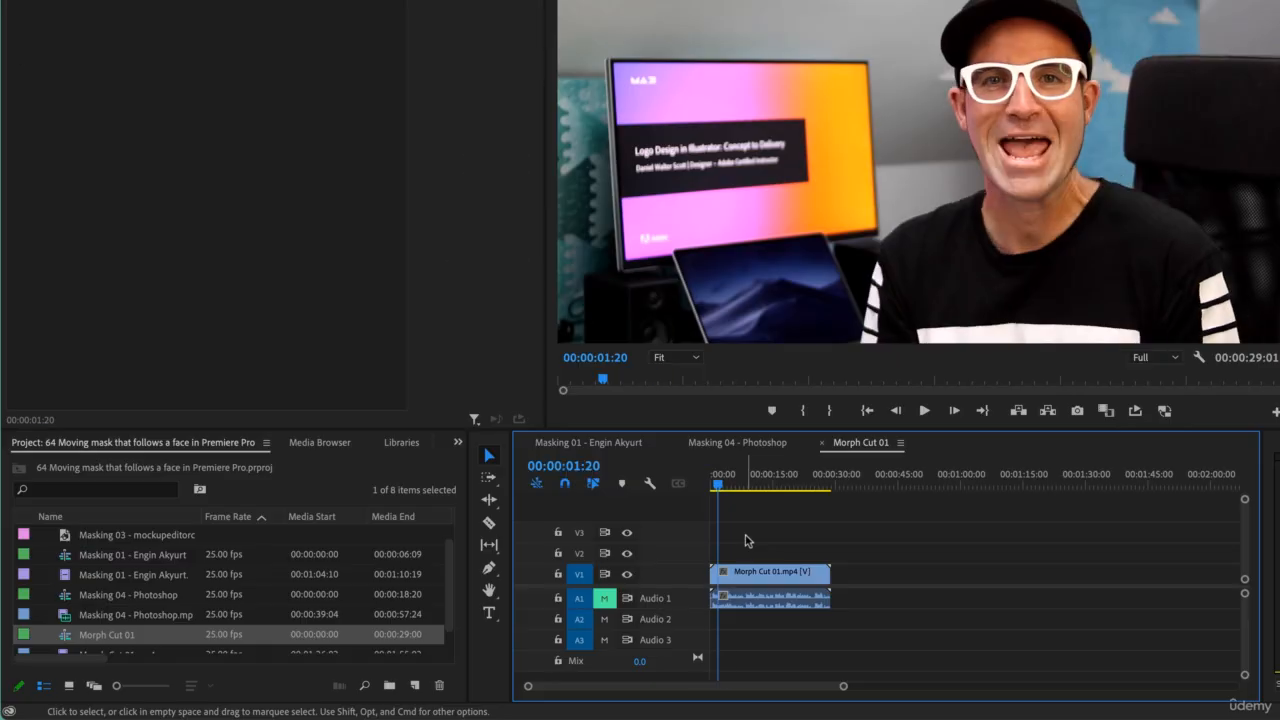
pyautogui.click(735, 580)
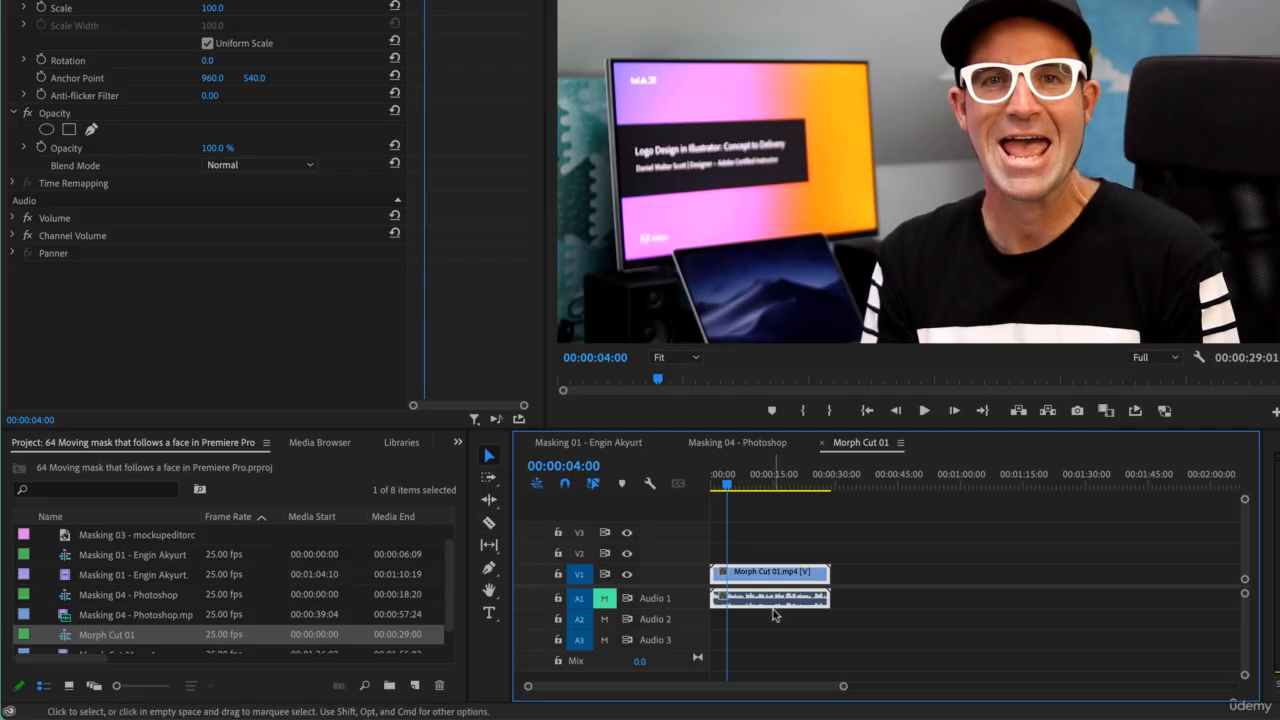
pyautogui.press('w')
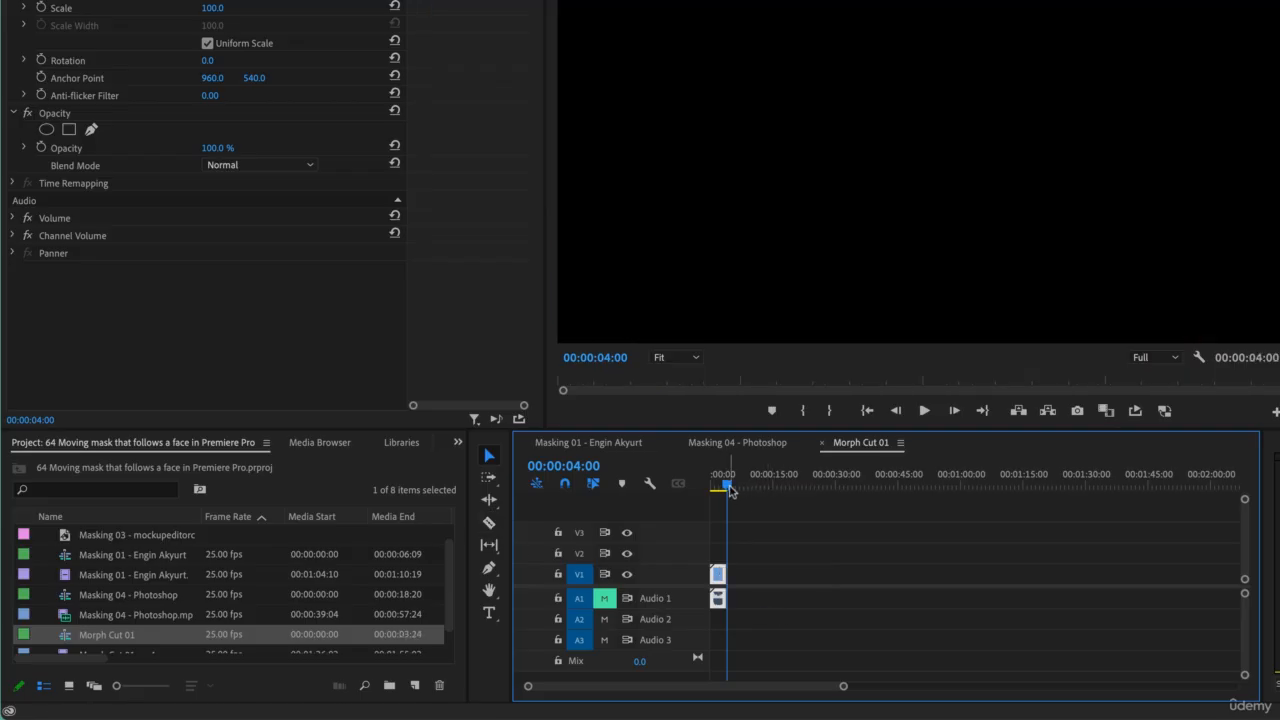
# - Play back the trimmed clip and return the playhead to the start
pyautogui.press('space')
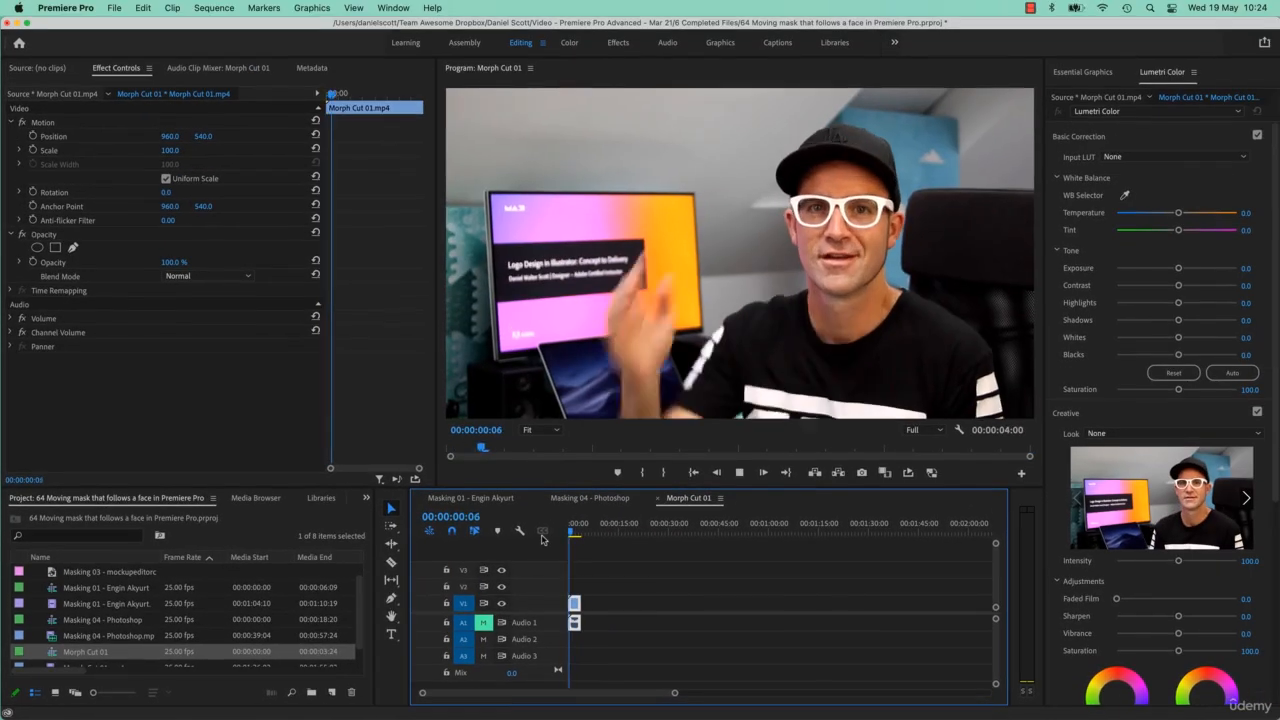
pyautogui.press('space')
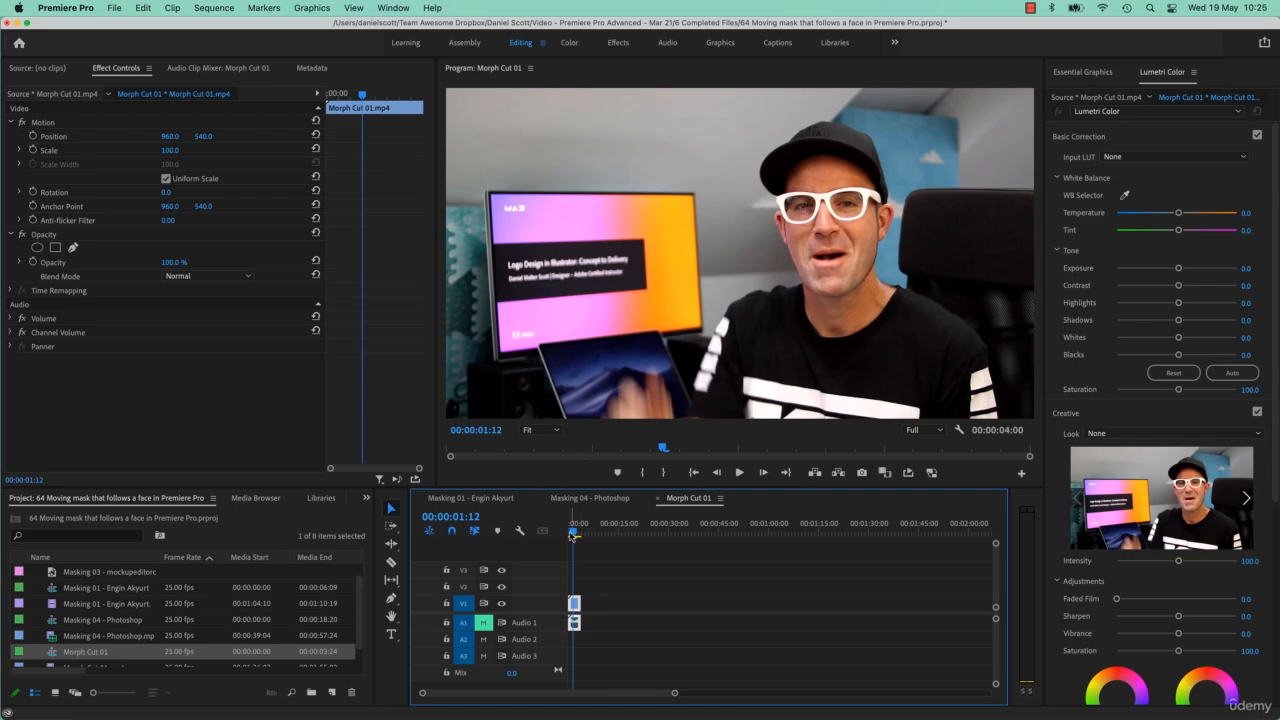
pyautogui.moveTo(573, 536); pyautogui.dragTo(570, 536)
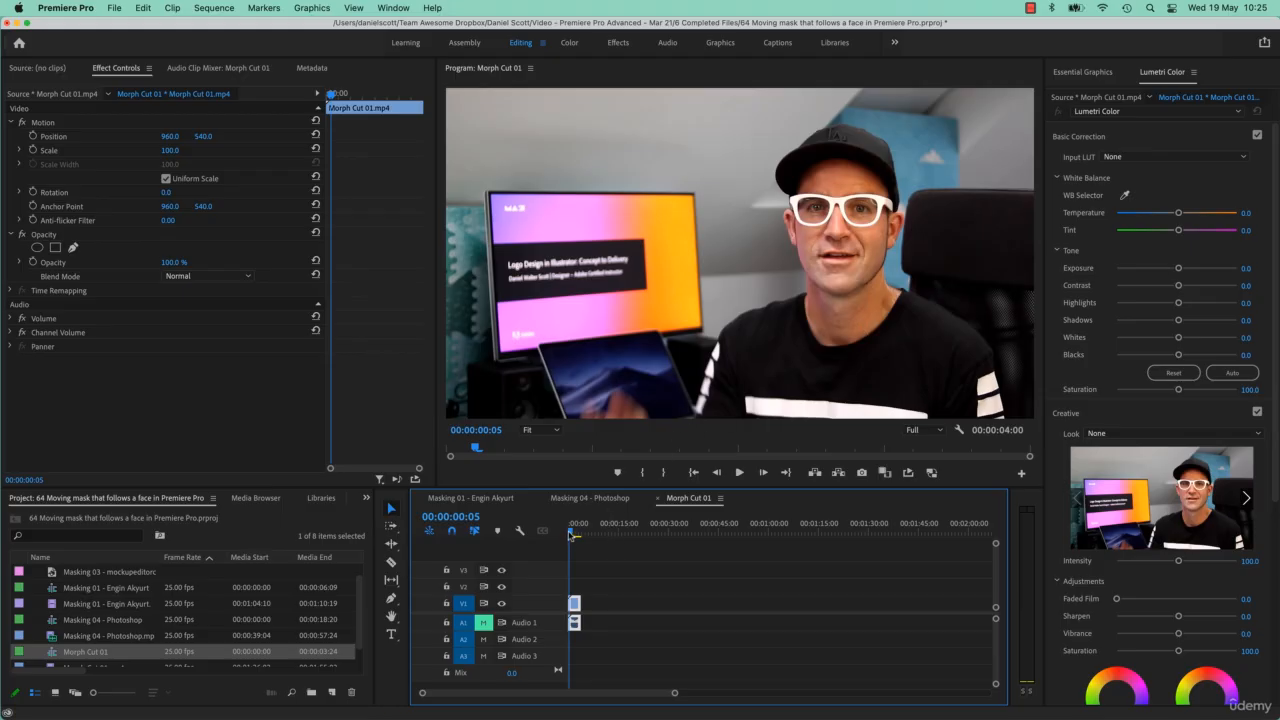
pyautogui.moveTo(571, 536); pyautogui.dragTo(566, 536)
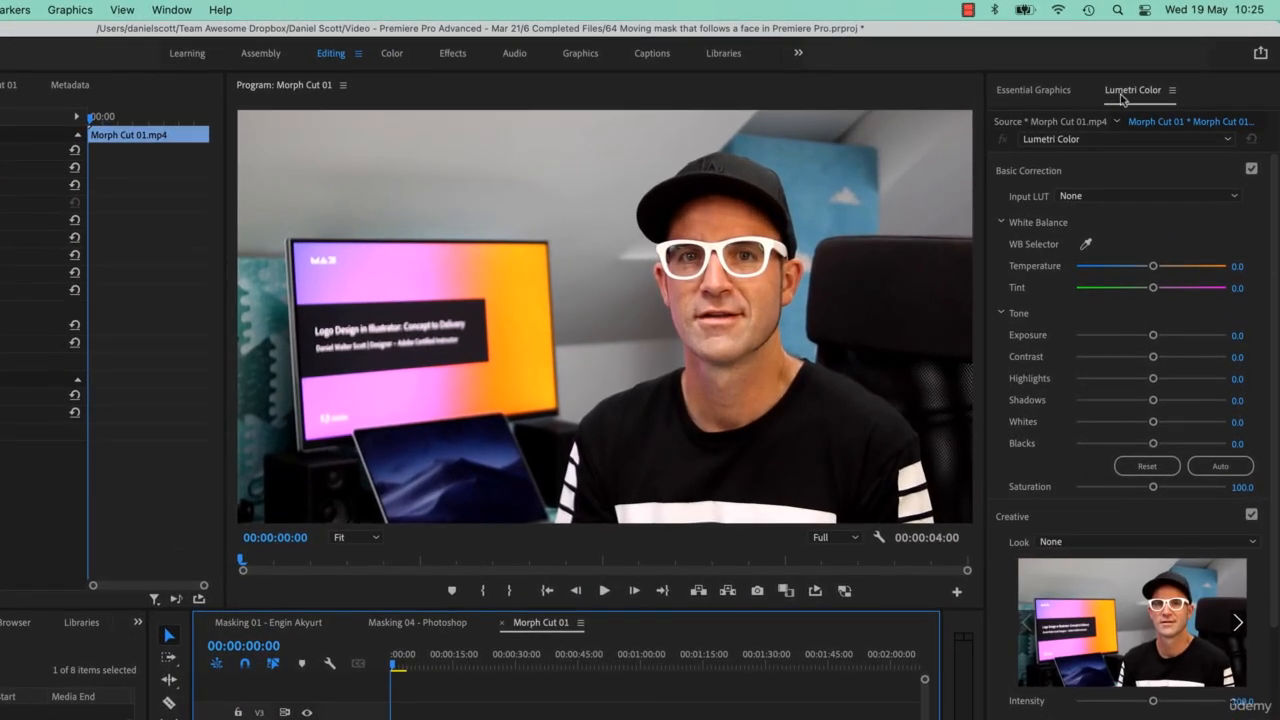
# - Open Lumetri Color, collapse its other sections and expand Hue Saturation Curves
pyautogui.click(171, 9)
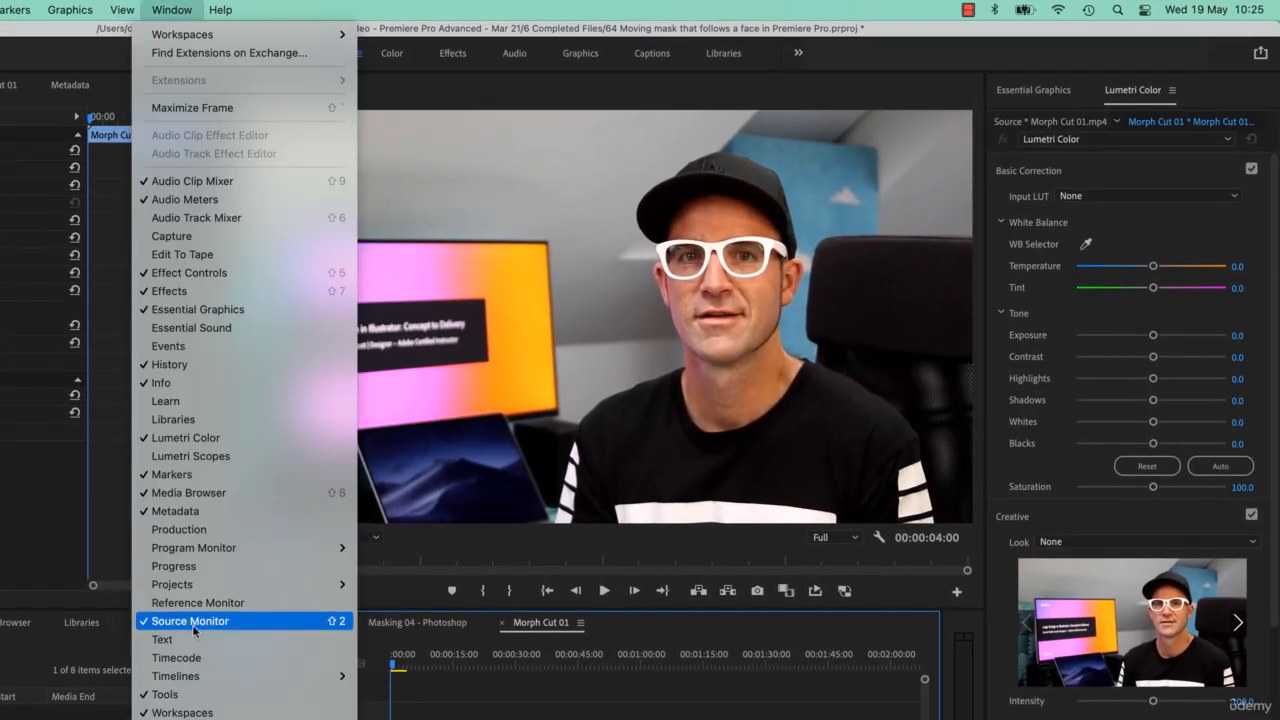
pyautogui.click(1134, 177)
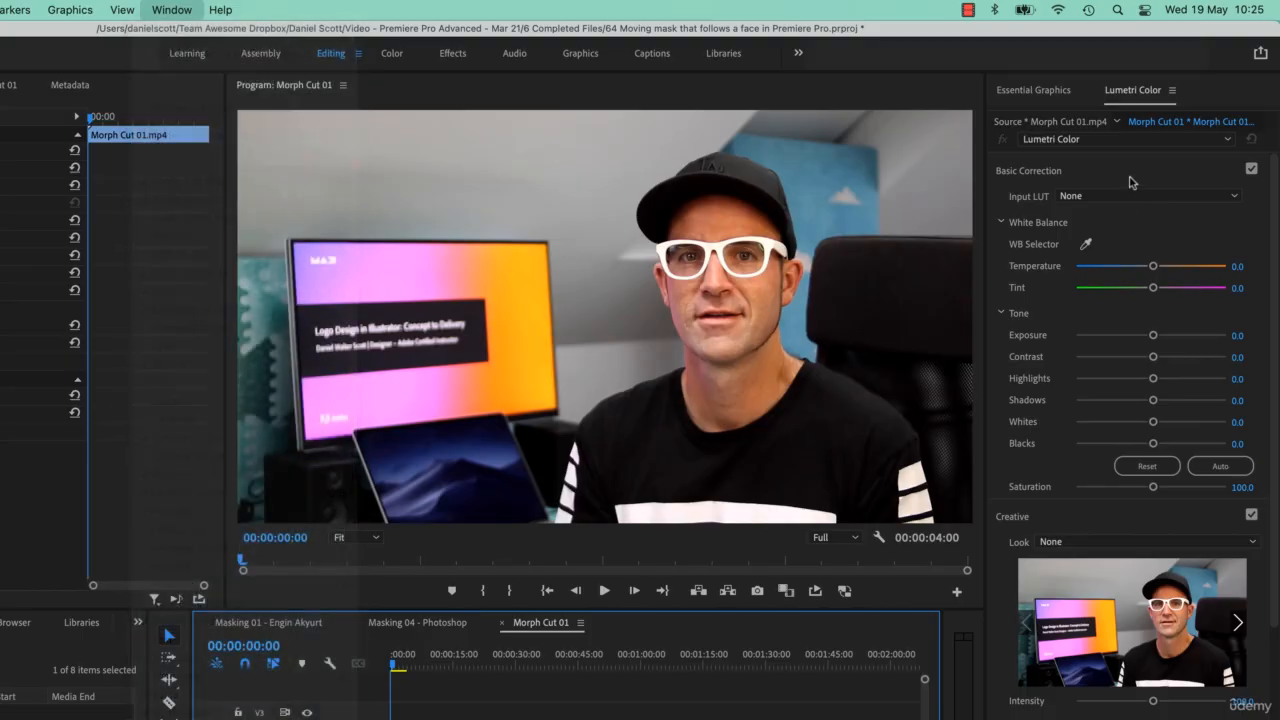
pyautogui.click(1130, 172)
pyautogui.click(1099, 212)
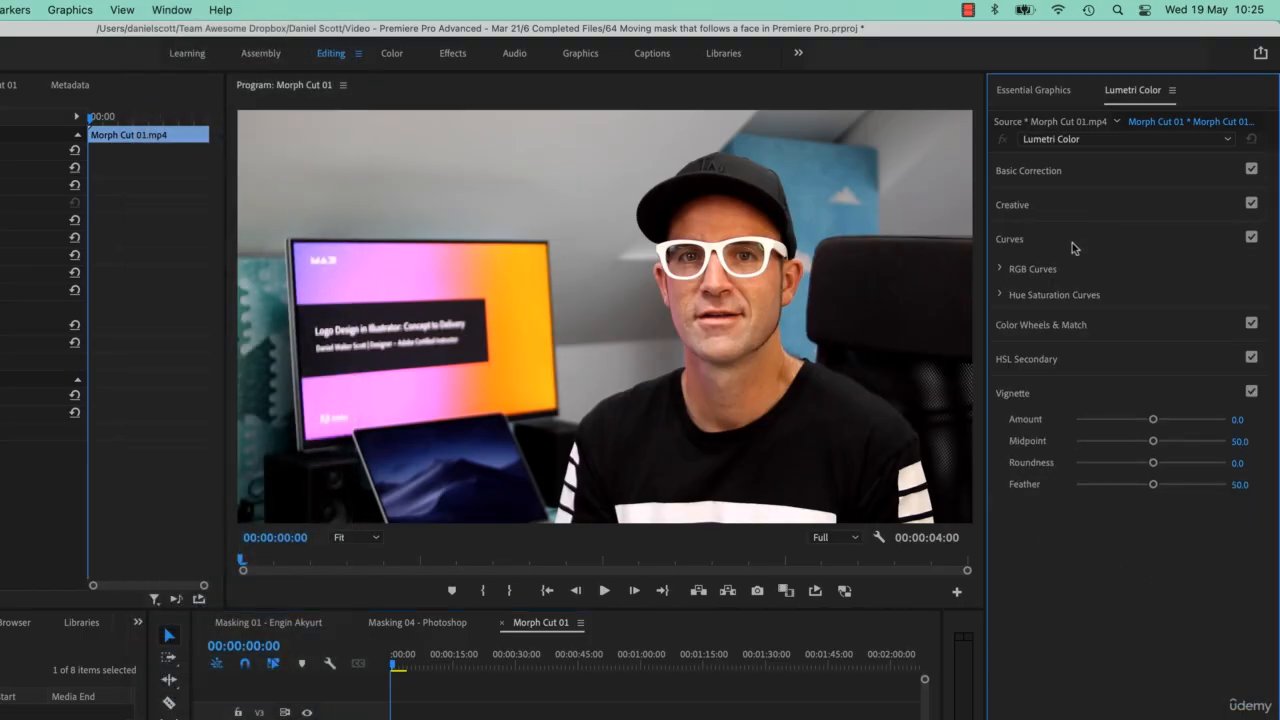
pyautogui.click(1006, 298)
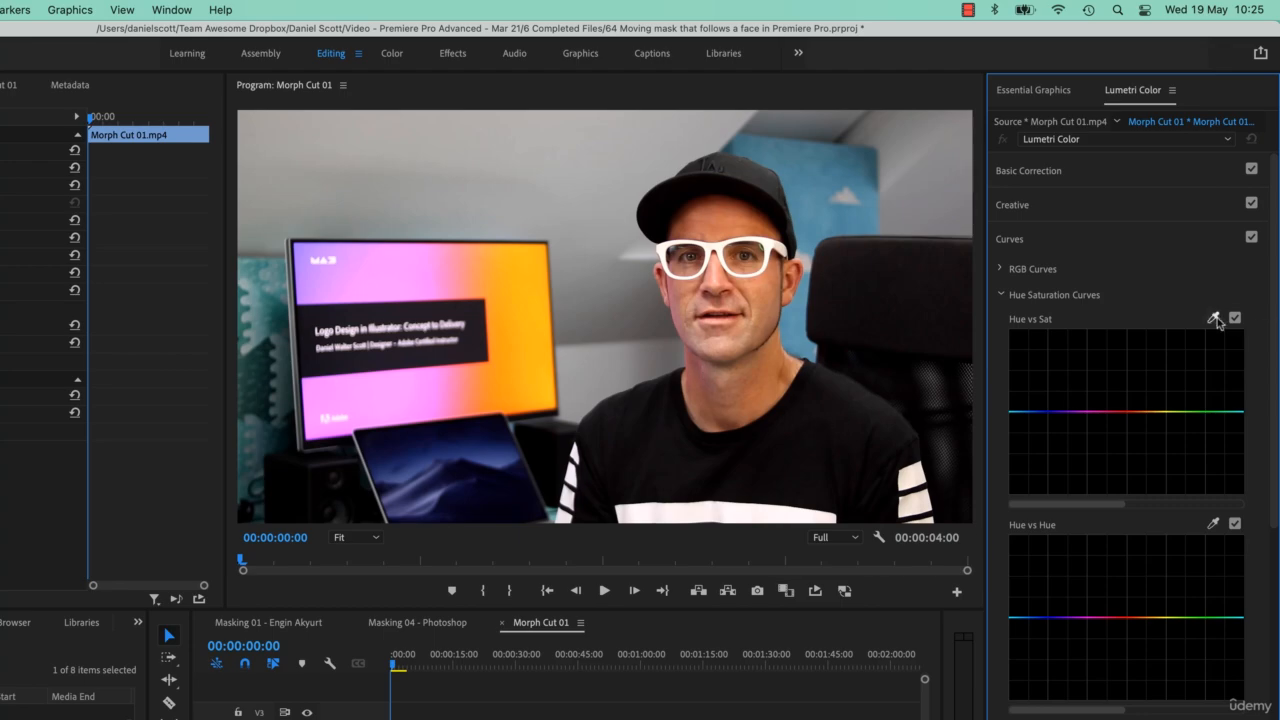
# - Sample the skin tone into the Hue vs Sat curve, raise its saturation, then reset the curve
pyautogui.click(763, 299)
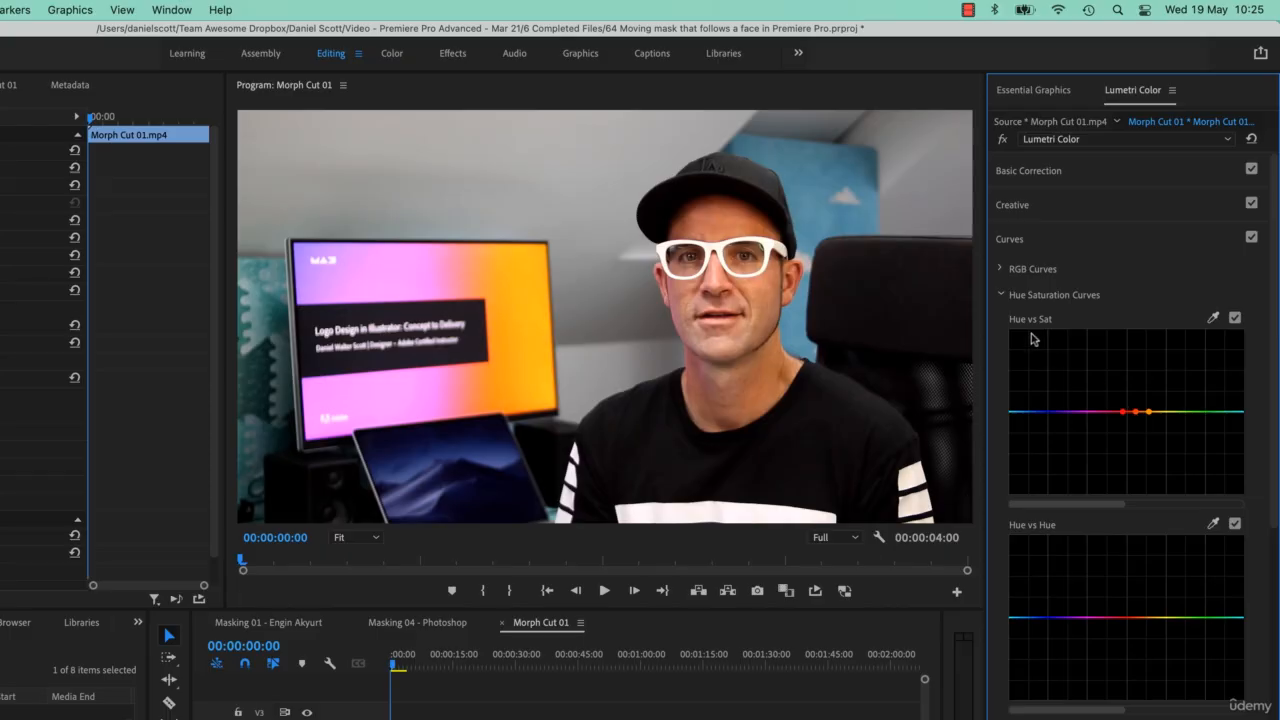
pyautogui.moveTo(1137, 415); pyautogui.dragTo(1142, 374)
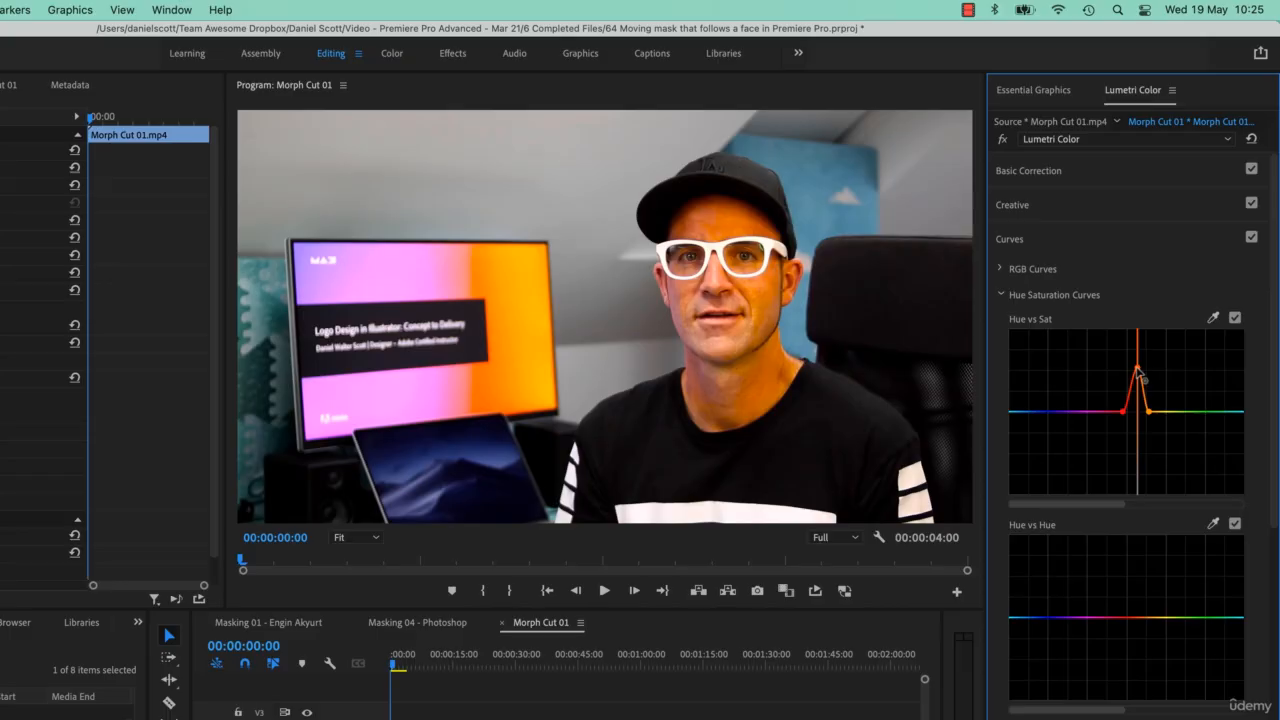
pyautogui.doubleClick(1188, 425)
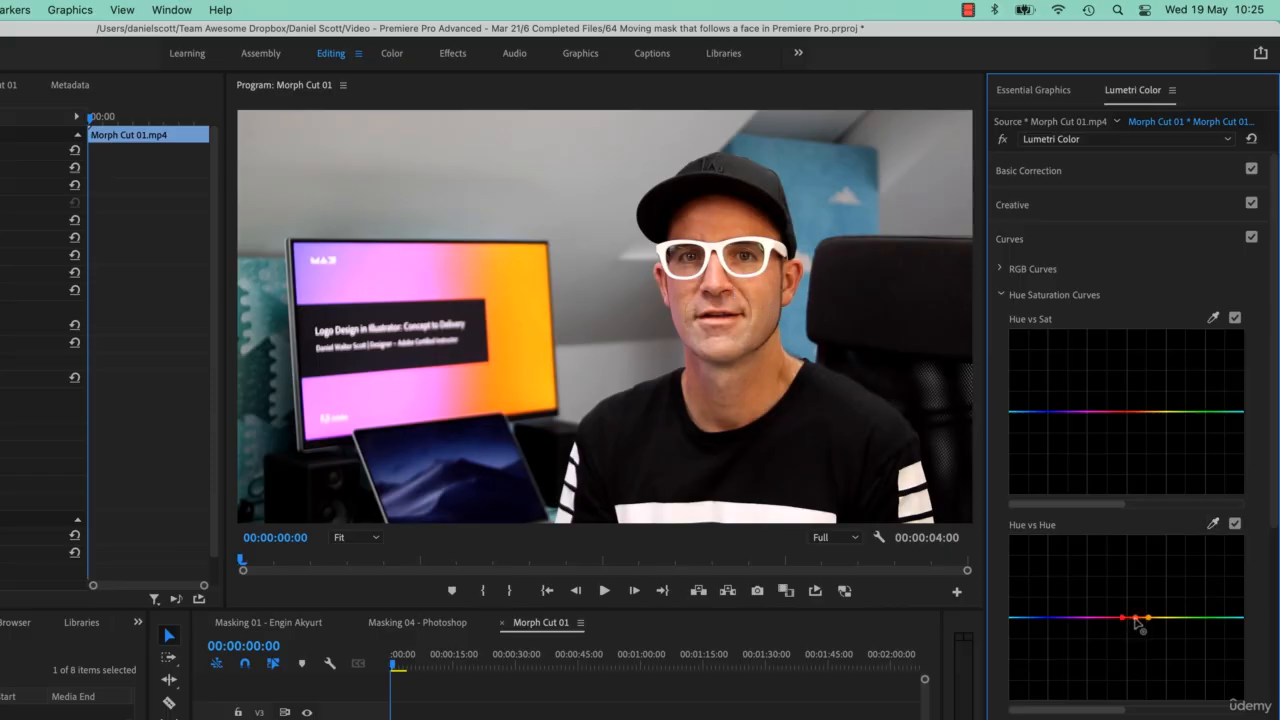
# - Pull the Hue vs Hue curve down around the skin tones to turn them green, toggling it to compare
pyautogui.moveTo(1135, 617); pyautogui.dragTo(1134, 669)
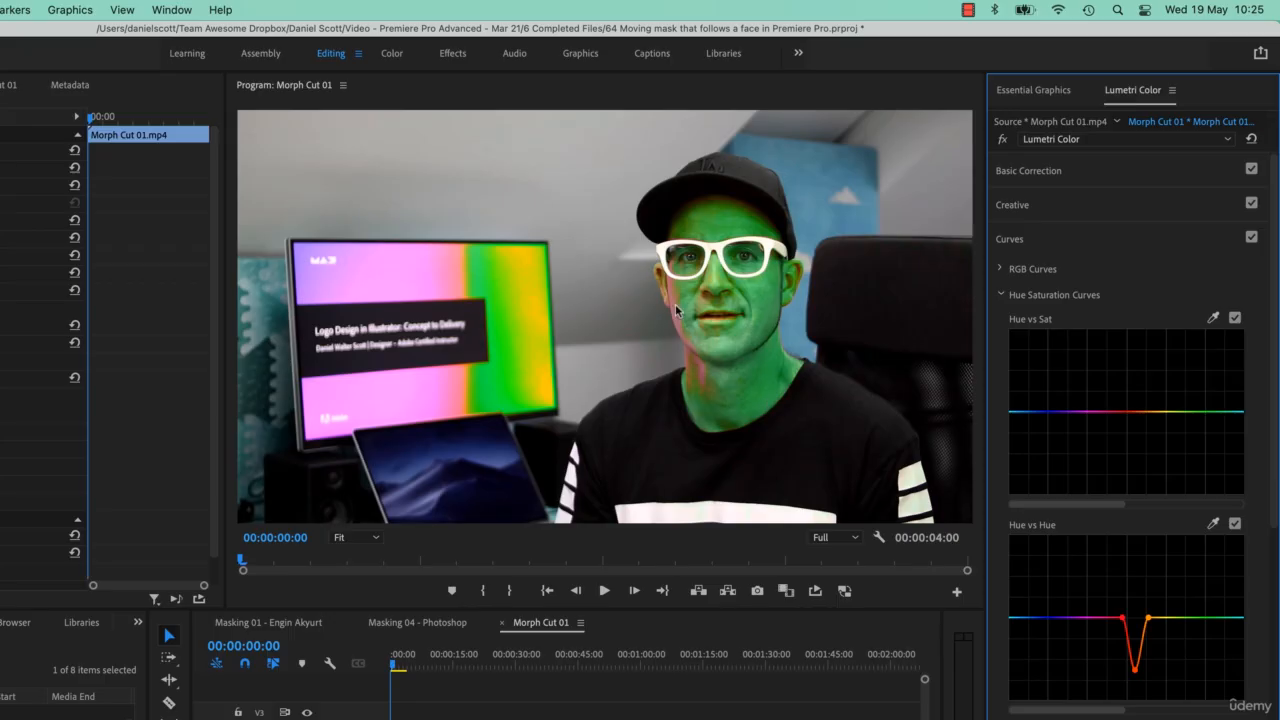
pyautogui.moveTo(1122, 618)
pyautogui.mouseDown()
pyautogui.moveTo(1165, 619)
pyautogui.moveTo(1100, 620)
pyautogui.mouseUp()
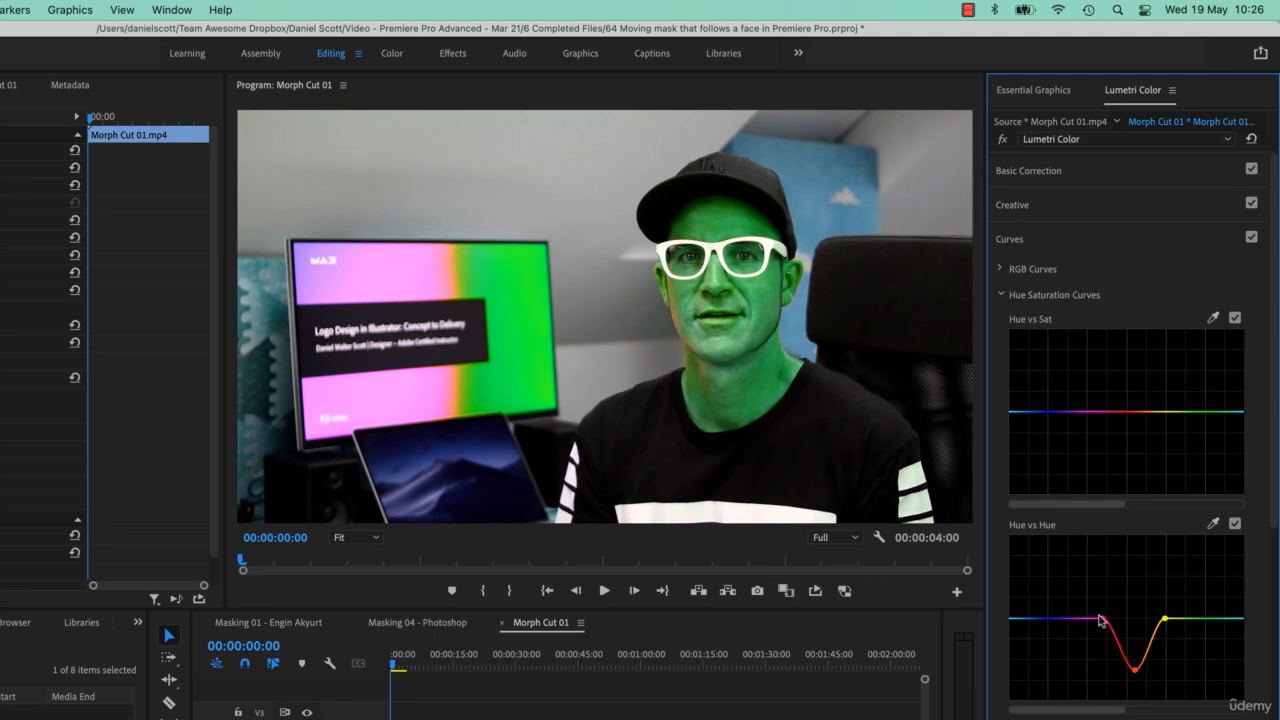
pyautogui.click(1235, 523)
pyautogui.click(1235, 523)
pyautogui.click(1235, 524)
pyautogui.click(1235, 524)
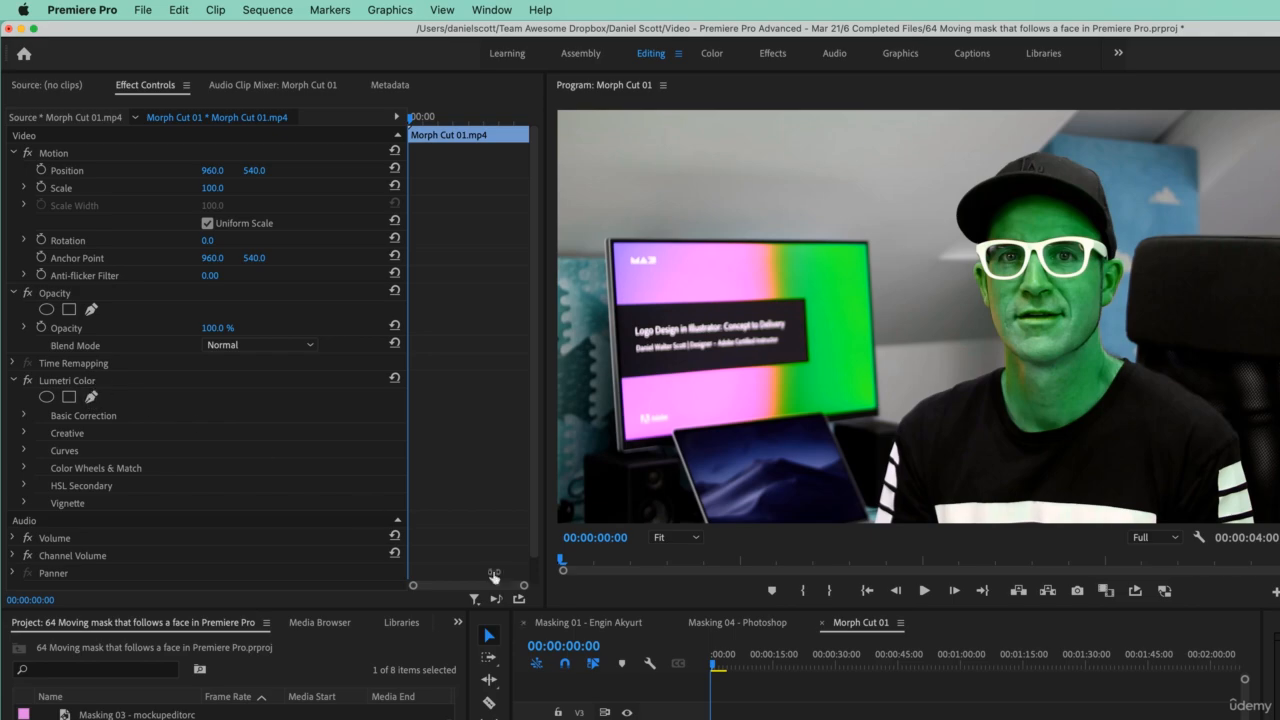
# - Try adding an ellipse mask to the Opacity effect, then undo it
pyautogui.click(46, 311)
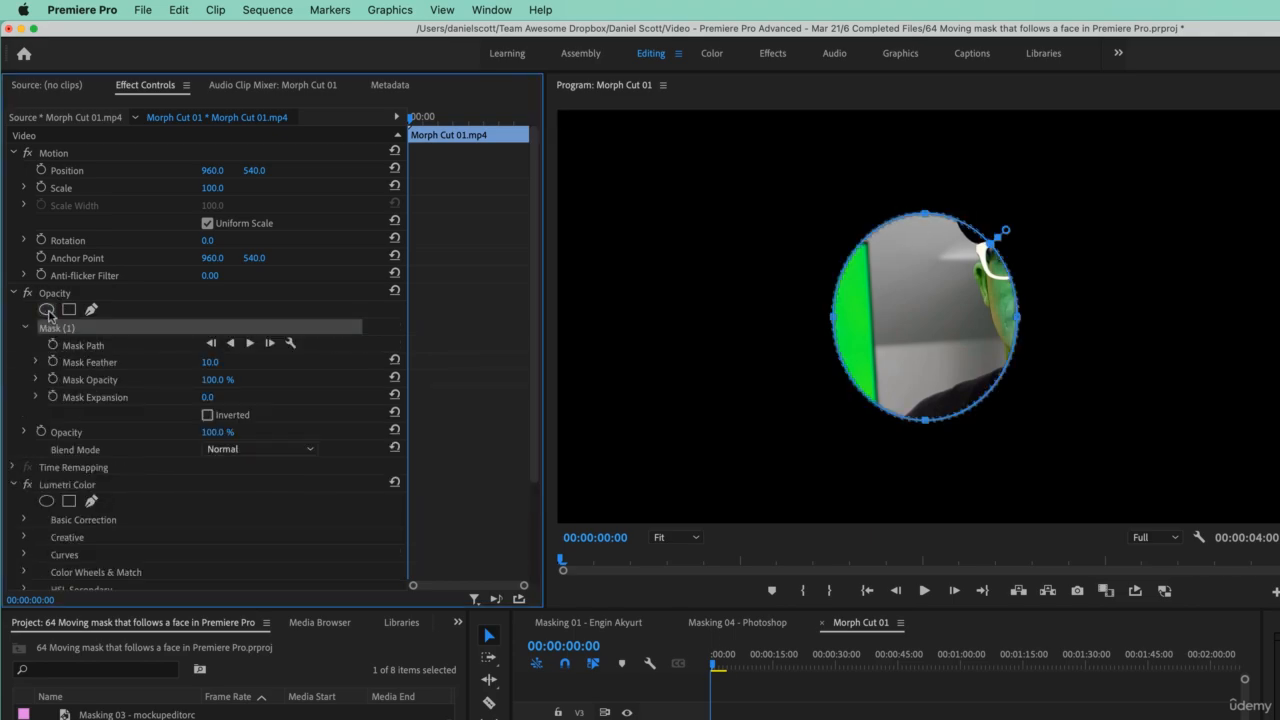
pyautogui.press('super+z')
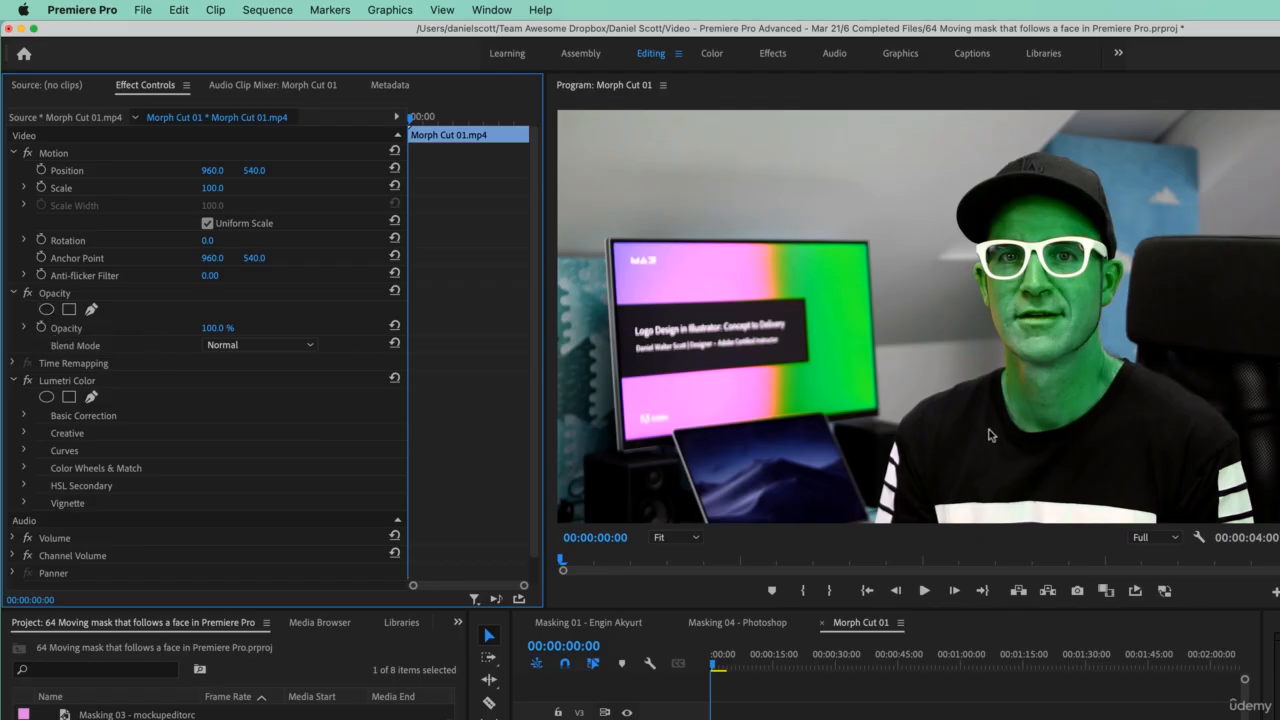
# - Add an ellipse mask to the Lumetri Color effect
pyautogui.click(13, 154)
pyautogui.click(13, 171)
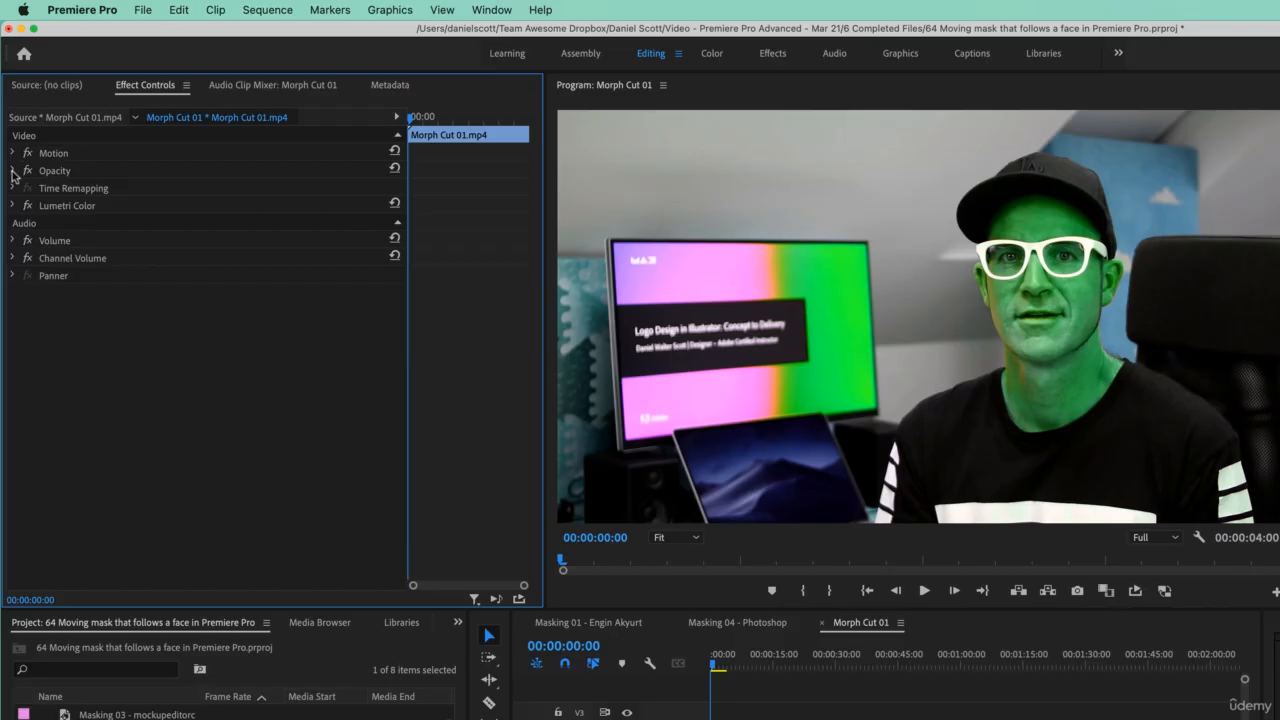
pyautogui.keyDown('alt'); pyautogui.click(13, 171); pyautogui.keyUp('alt')
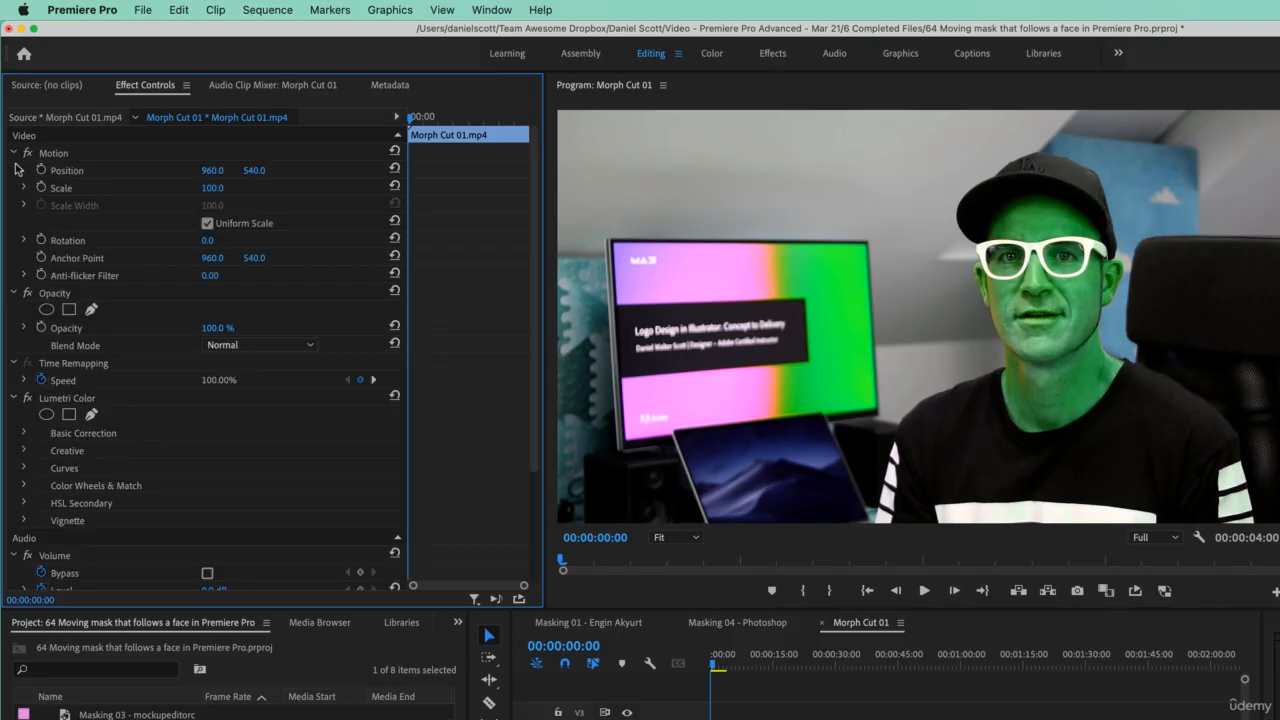
pyautogui.keyDown('alt'); pyautogui.click(15, 153); pyautogui.keyUp('alt')
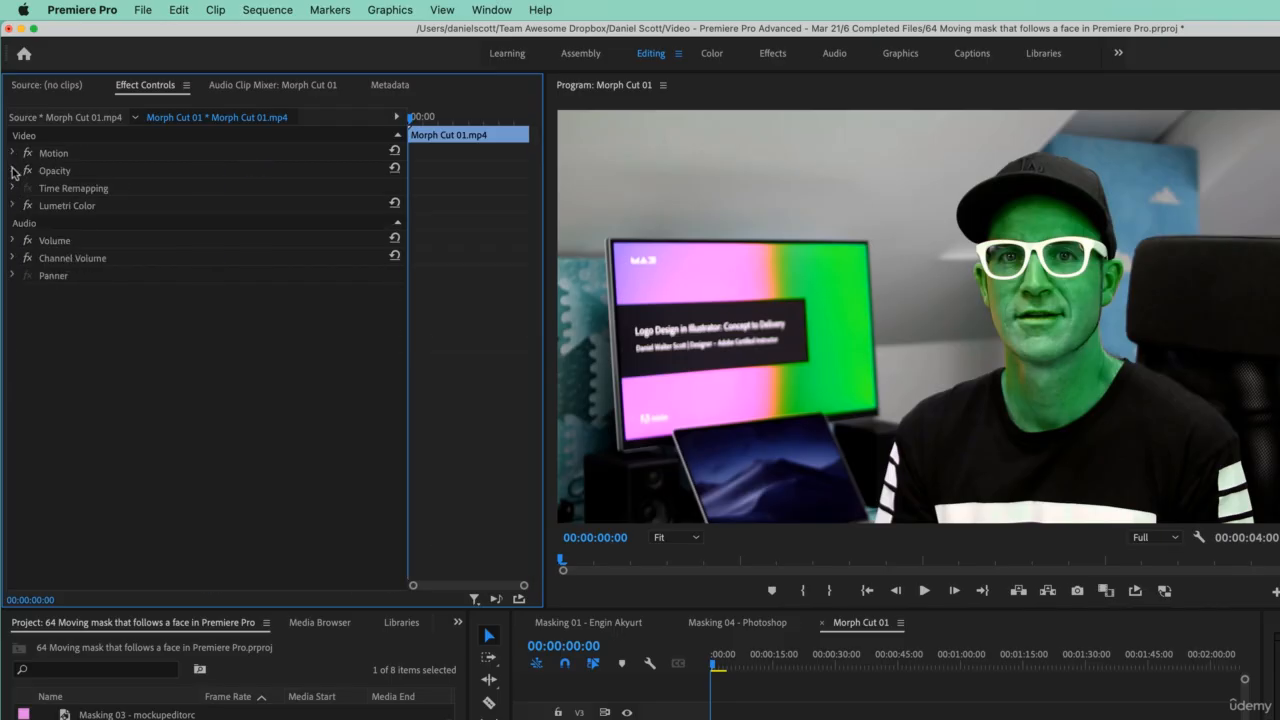
pyautogui.click(13, 205)
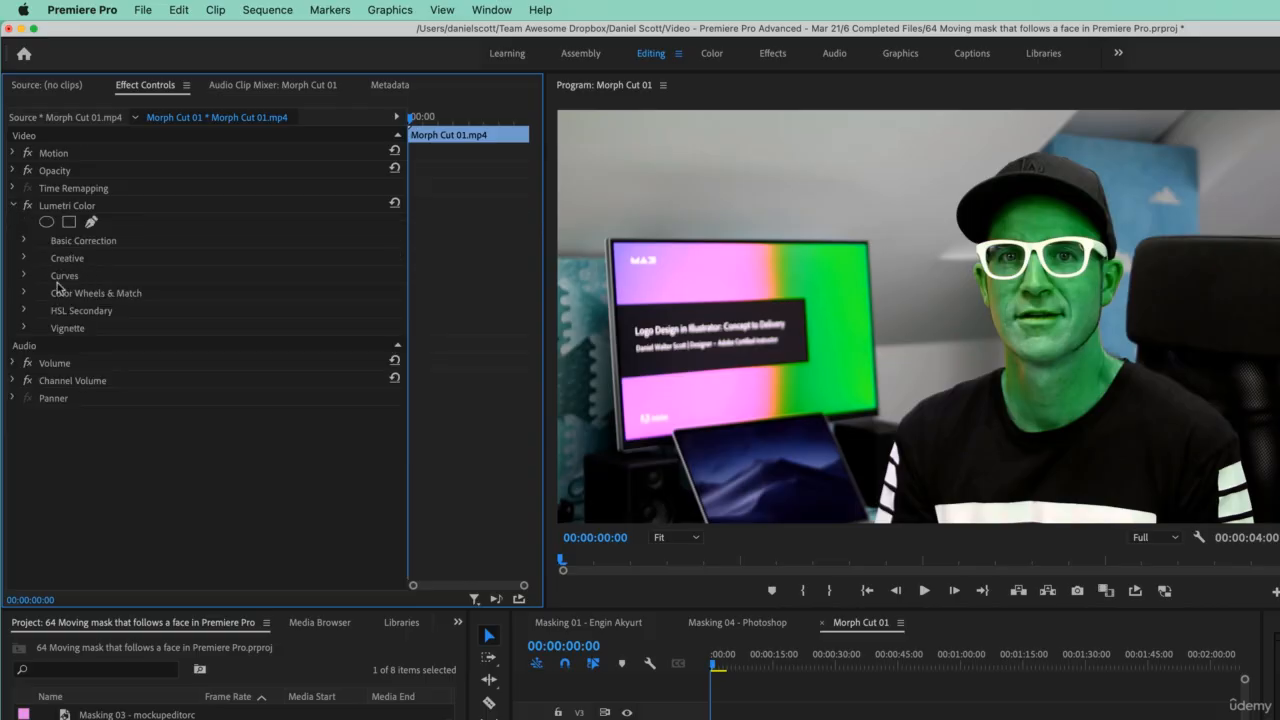
pyautogui.click(47, 223)
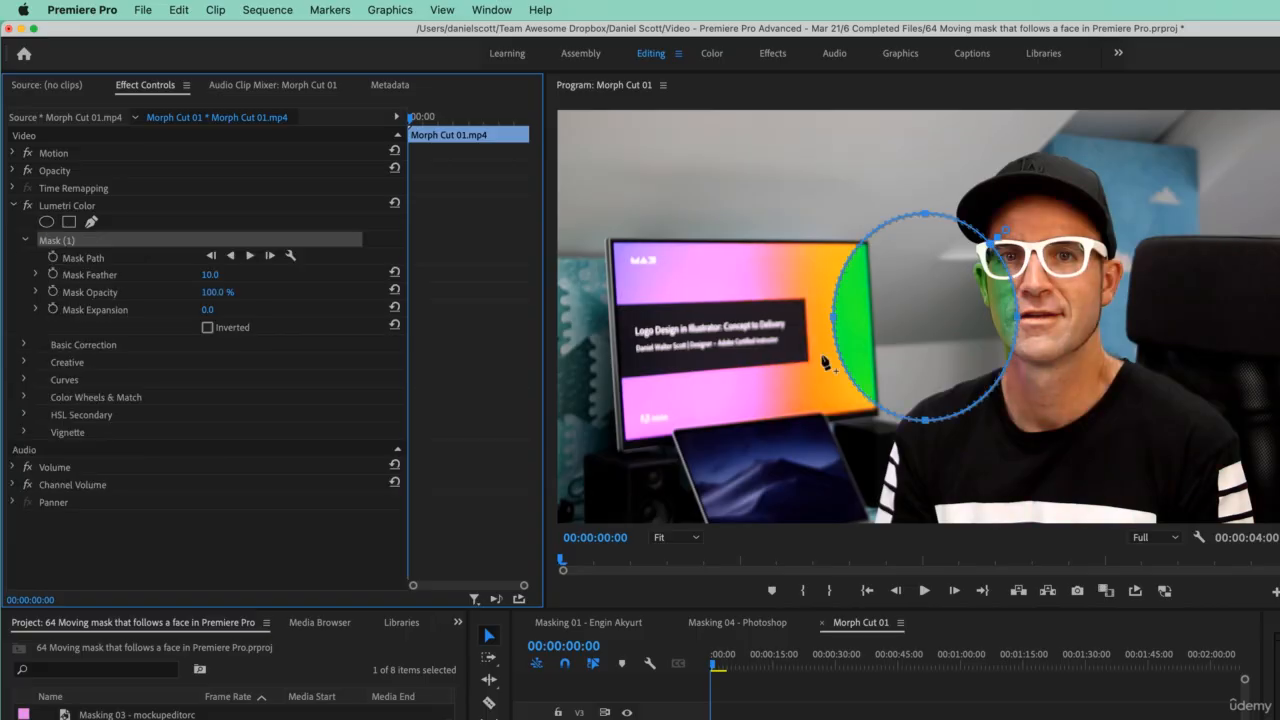
# - Move the ellipse mask onto the presenter's face and stretch it vertically to cover the head
pyautogui.moveTo(907, 312); pyautogui.dragTo(1030, 263)
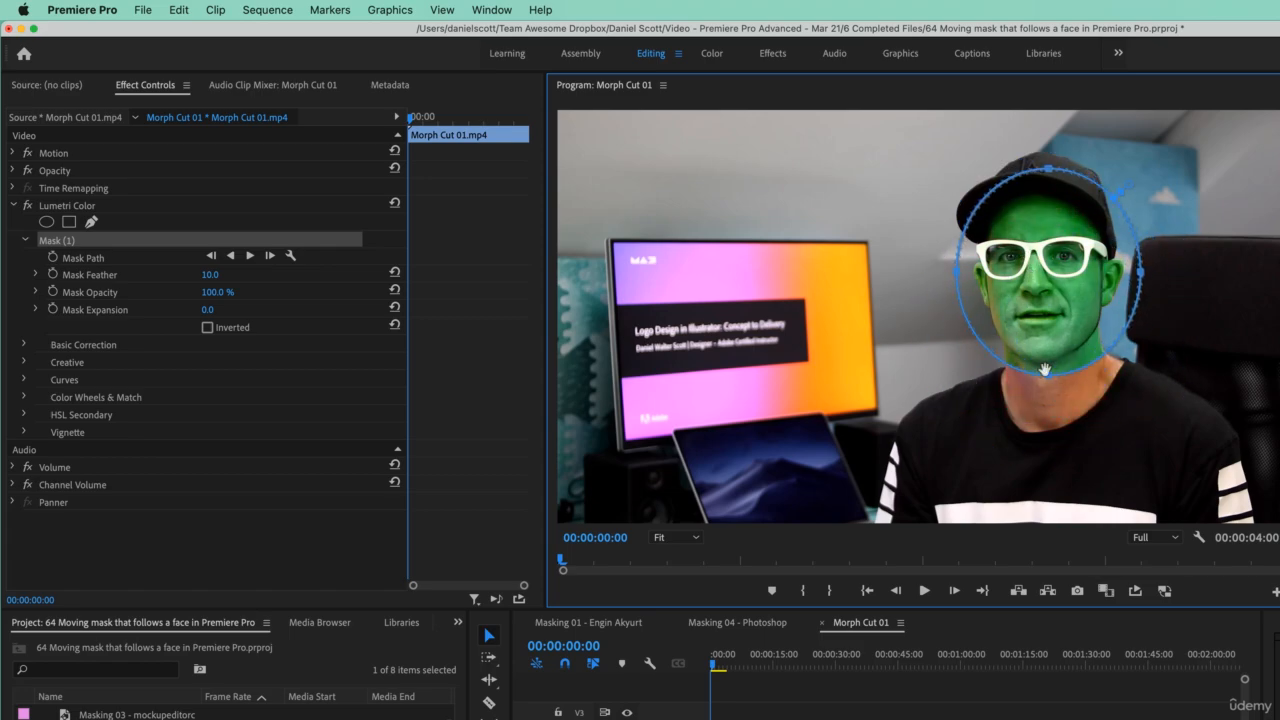
pyautogui.moveTo(1048, 374); pyautogui.dragTo(1048, 453)
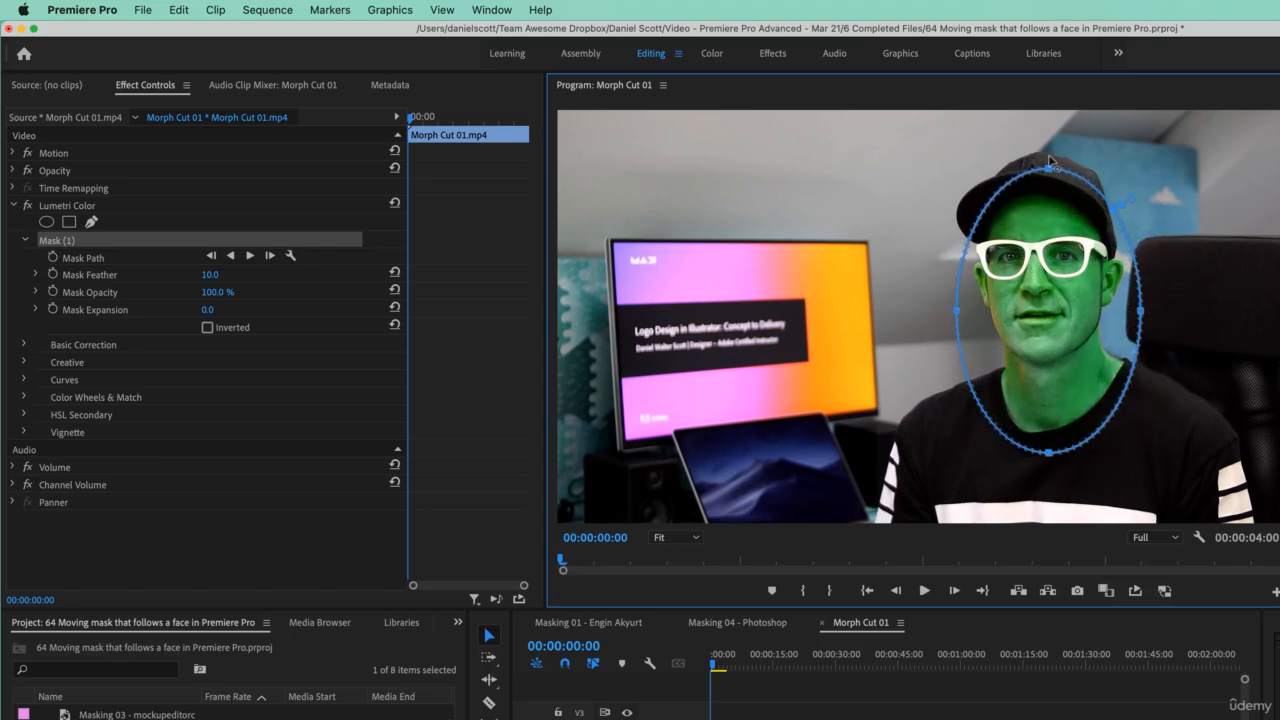
pyautogui.moveTo(1049, 169); pyautogui.dragTo(1049, 172)
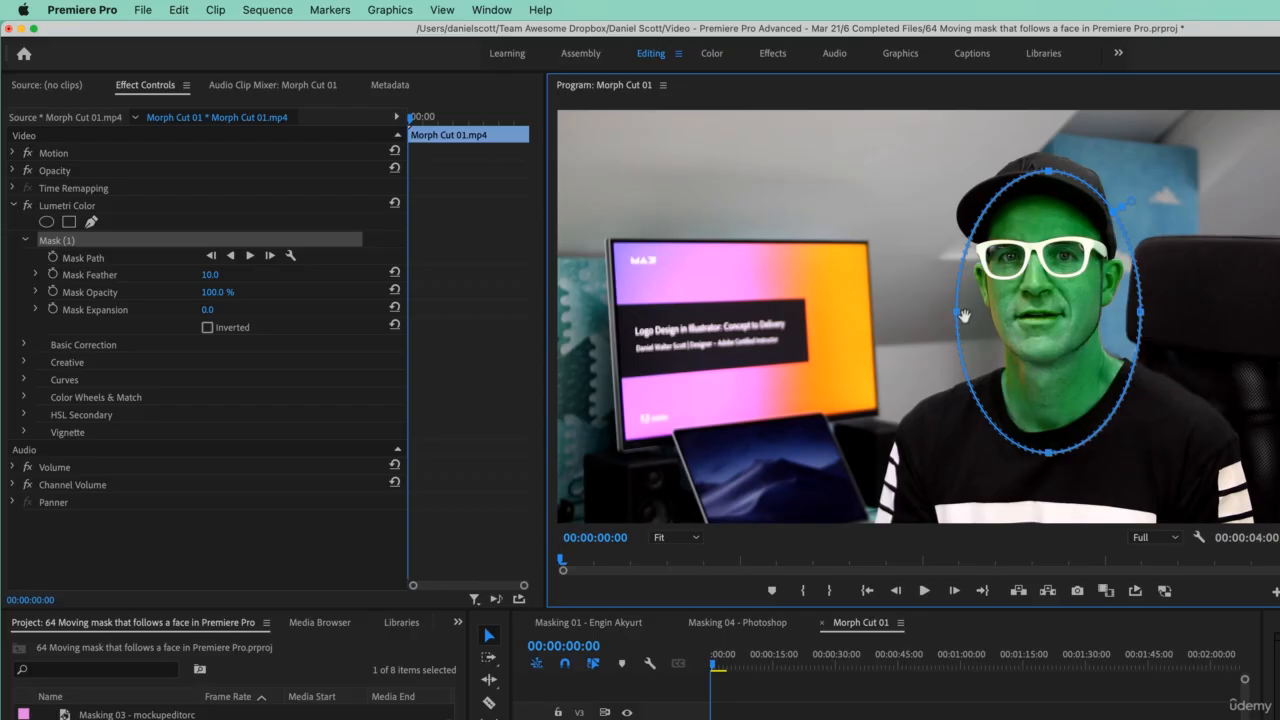
# - Go to frame 10 and reshape the ellipse mask to fit around the head and cap
pyautogui.click(714, 668)
pyautogui.moveTo(714, 667)
pyautogui.mouseDown()
pyautogui.moveTo(731, 669)
pyautogui.moveTo(713, 678)
pyautogui.mouseUp()
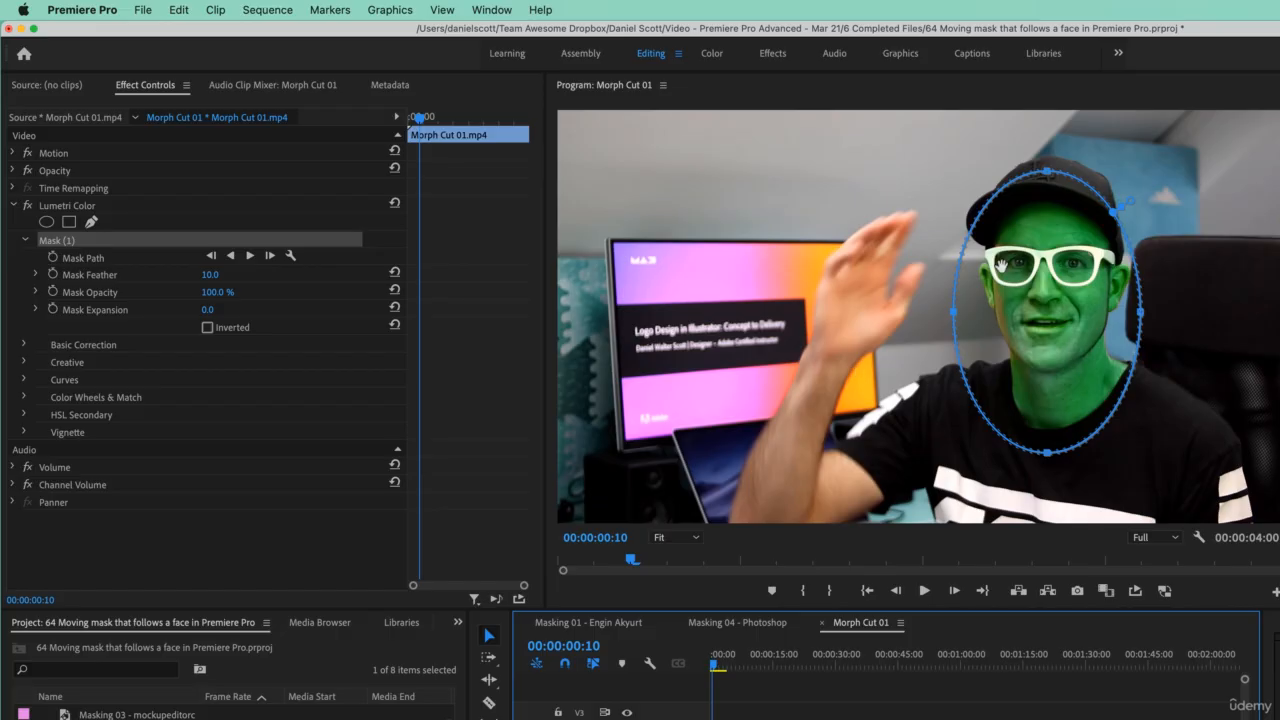
pyautogui.moveTo(953, 312)
pyautogui.mouseDown()
pyautogui.moveTo(918, 313)
pyautogui.moveTo(954, 313)
pyautogui.mouseUp()
pyautogui.moveTo(1098, 328); pyautogui.dragTo(1156, 304)
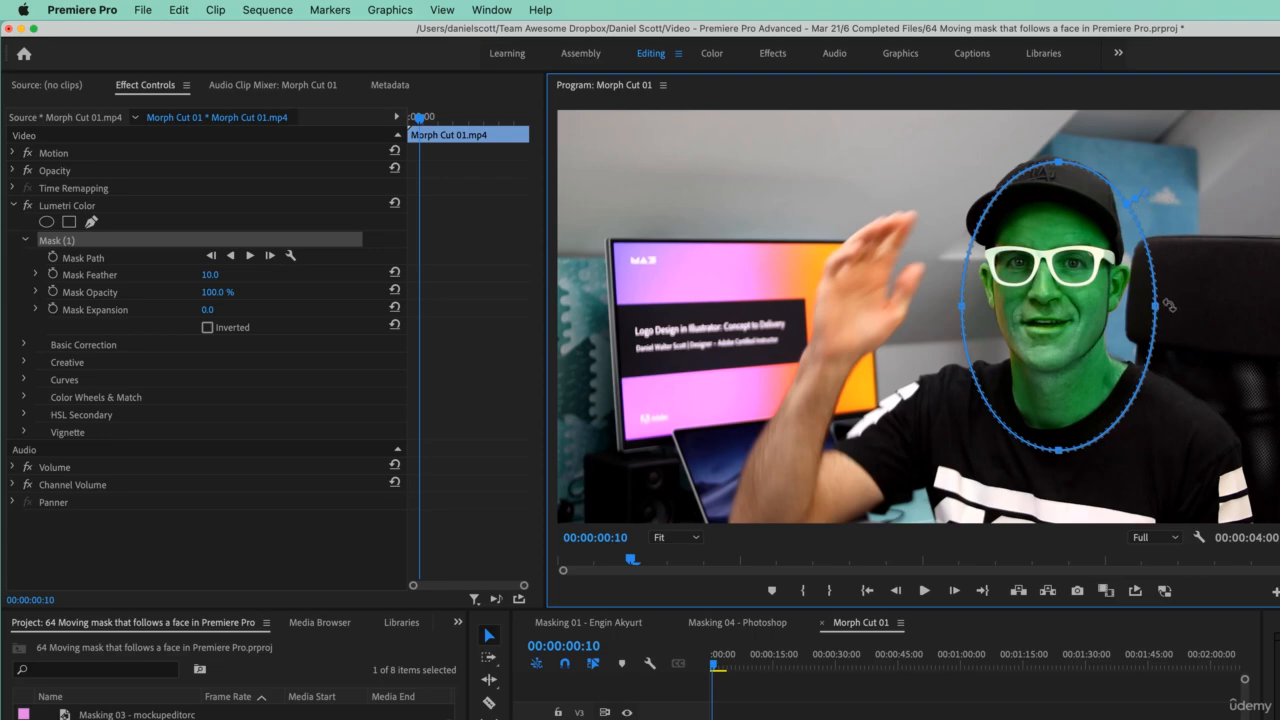
pyautogui.moveTo(1168, 305); pyautogui.dragTo(1168, 297)
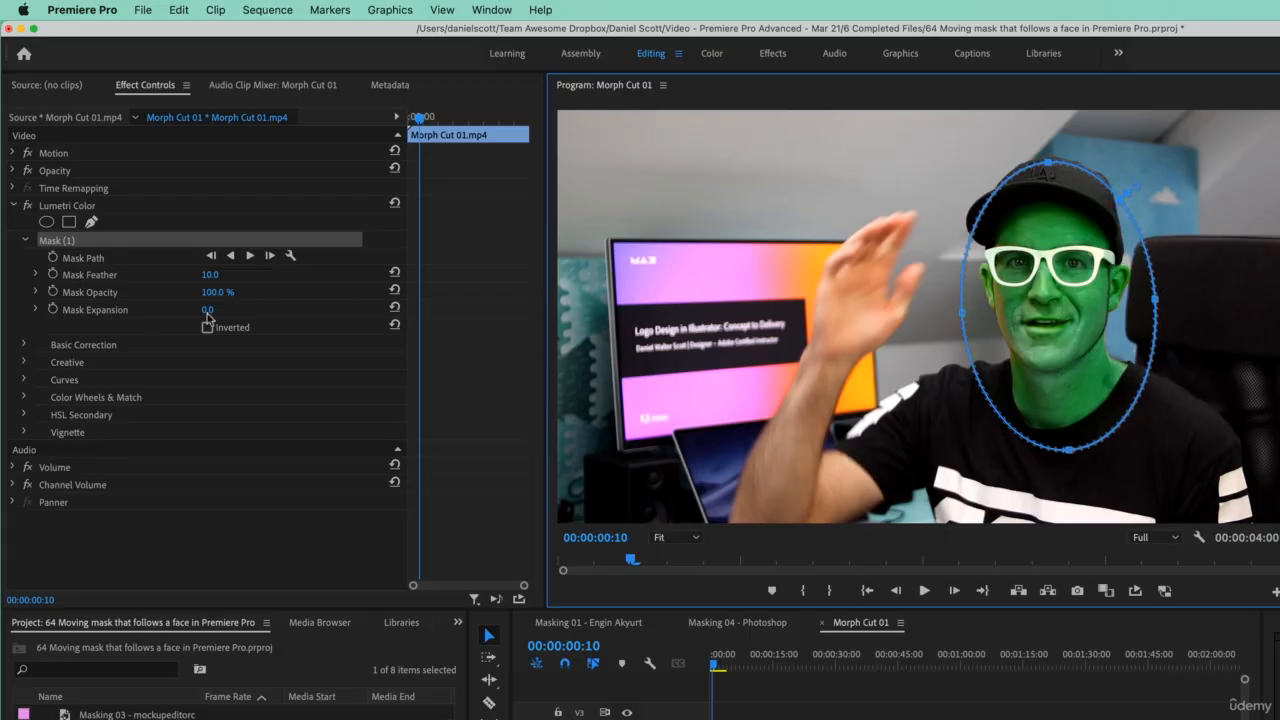
# - Try raising the mask feather and expansion, then set the expansion back to 0
pyautogui.moveTo(1143, 193); pyautogui.dragTo(1178, 184)
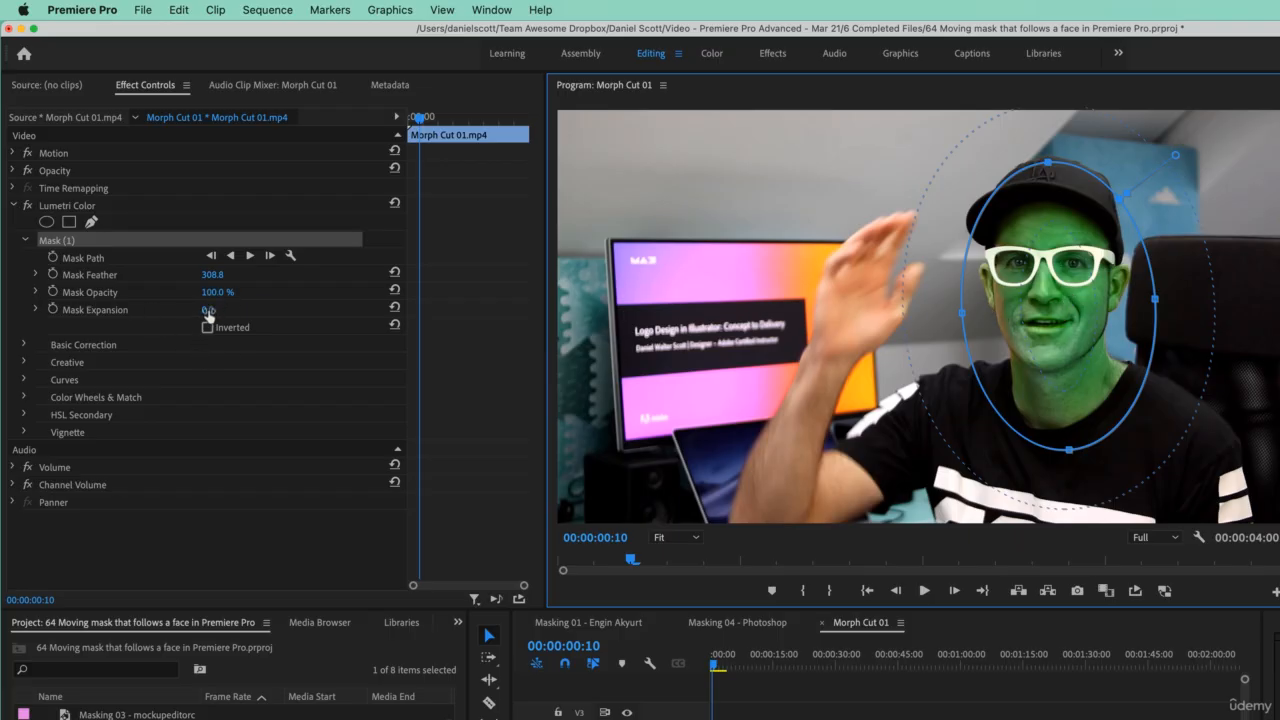
pyautogui.moveTo(210, 312); pyautogui.dragTo(360, 312)
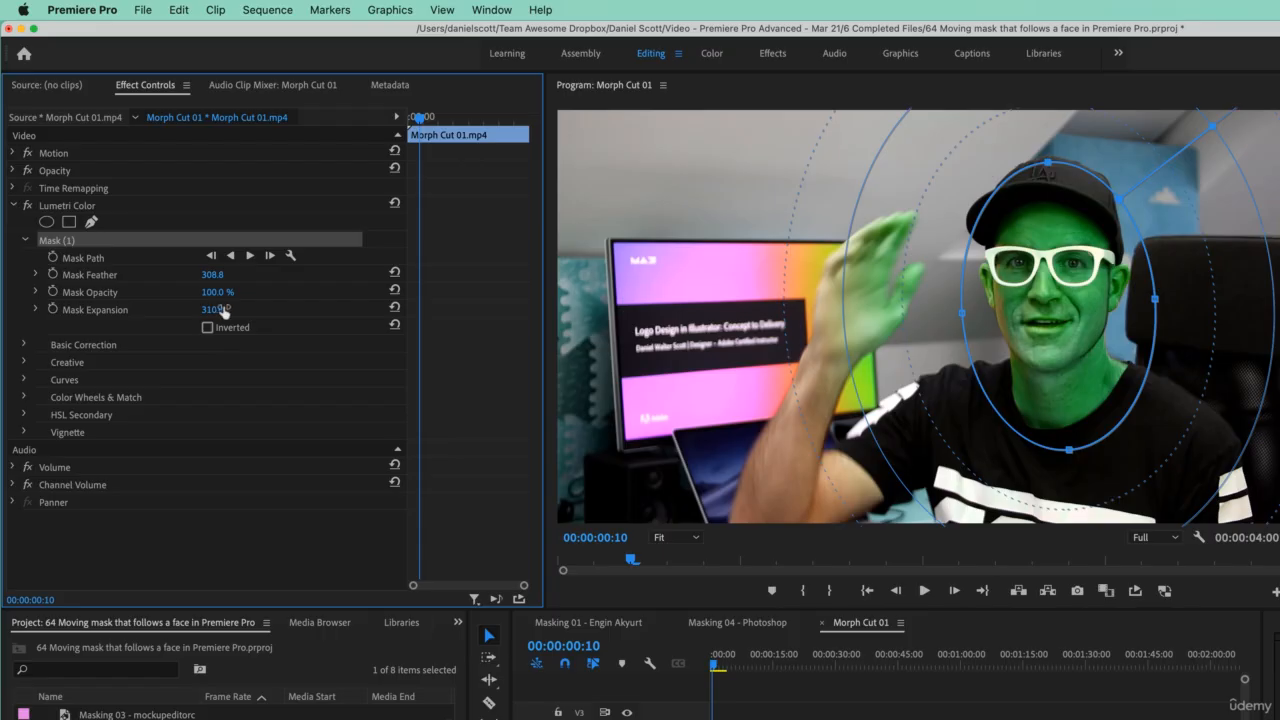
pyautogui.moveTo(212, 310); pyautogui.dragTo(140, 310)
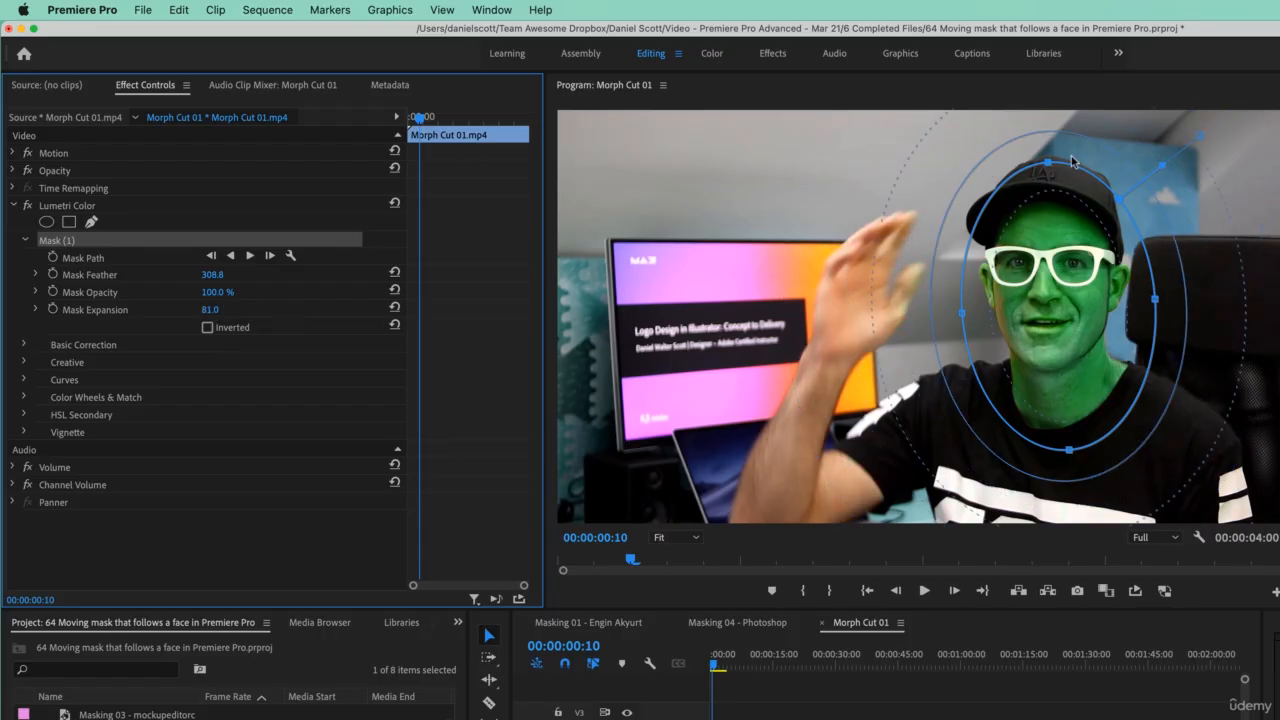
pyautogui.click(211, 309)
pyautogui.write('0')
pyautogui.click(742, 373)
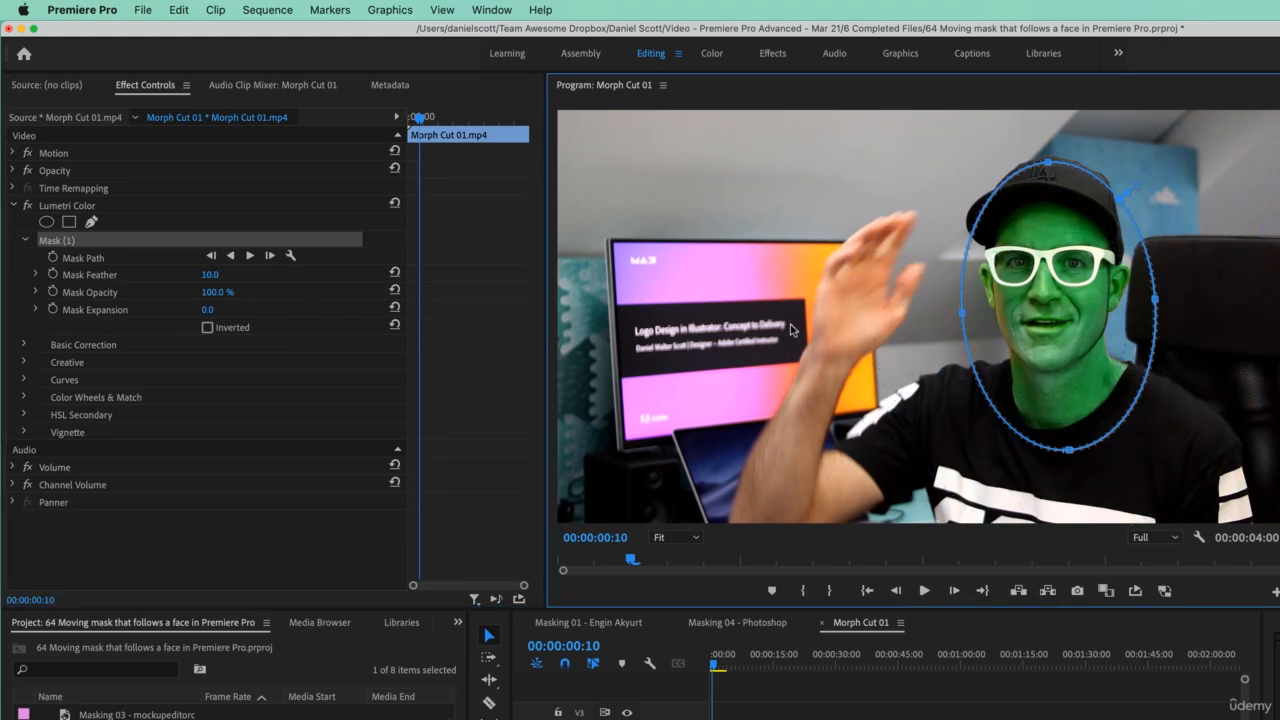
# - Track the mask path forward from the start of the clip
pyautogui.moveTo(1062, 281); pyautogui.dragTo(1058, 280)
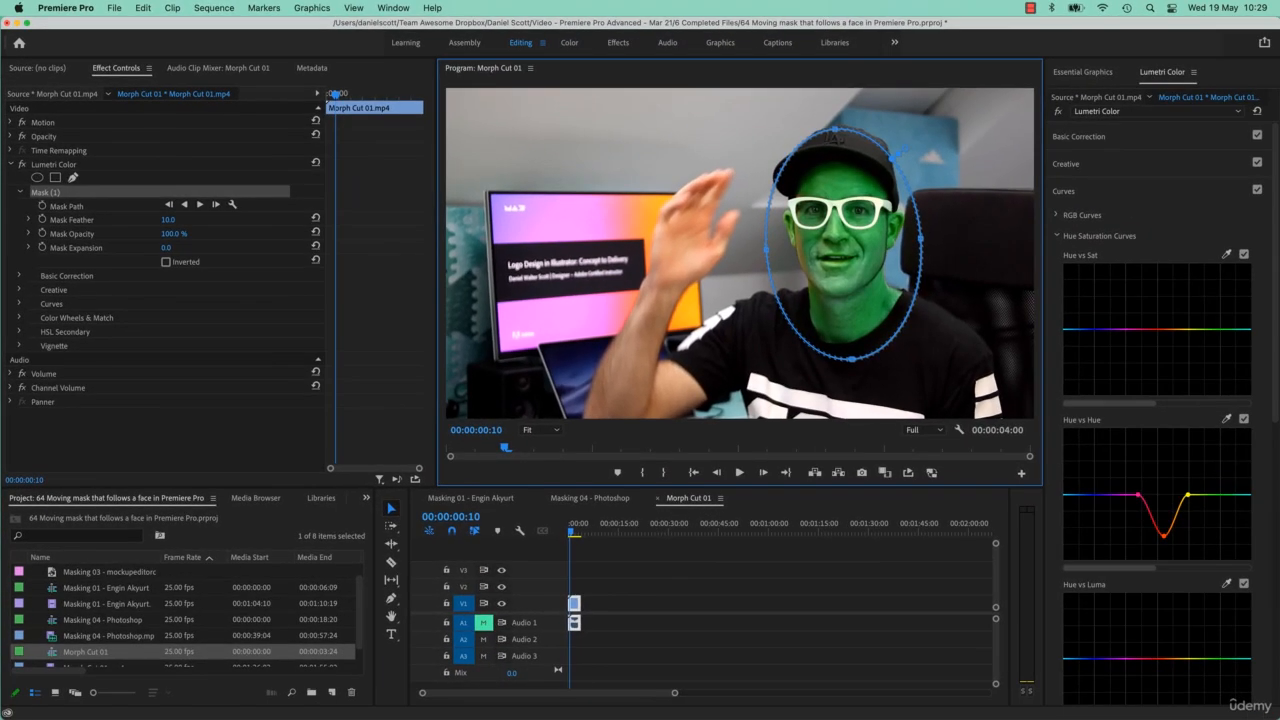
pyautogui.click(568, 524)
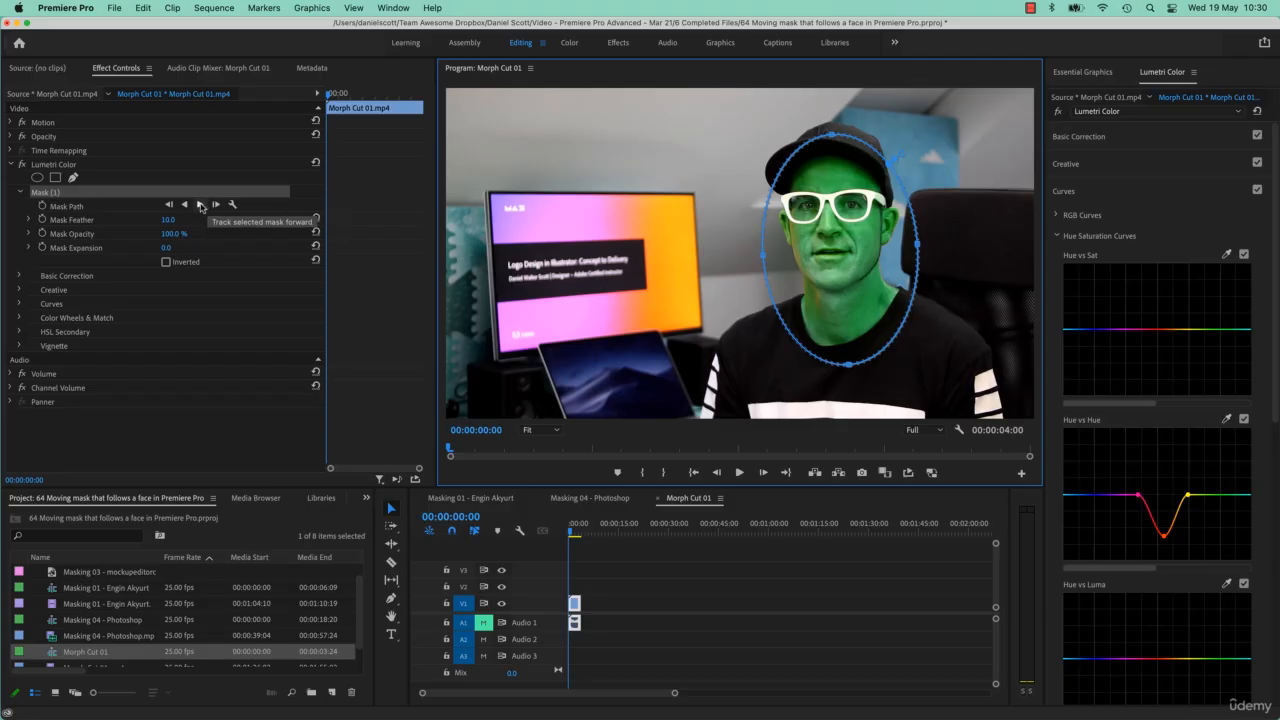
pyautogui.click(200, 206)
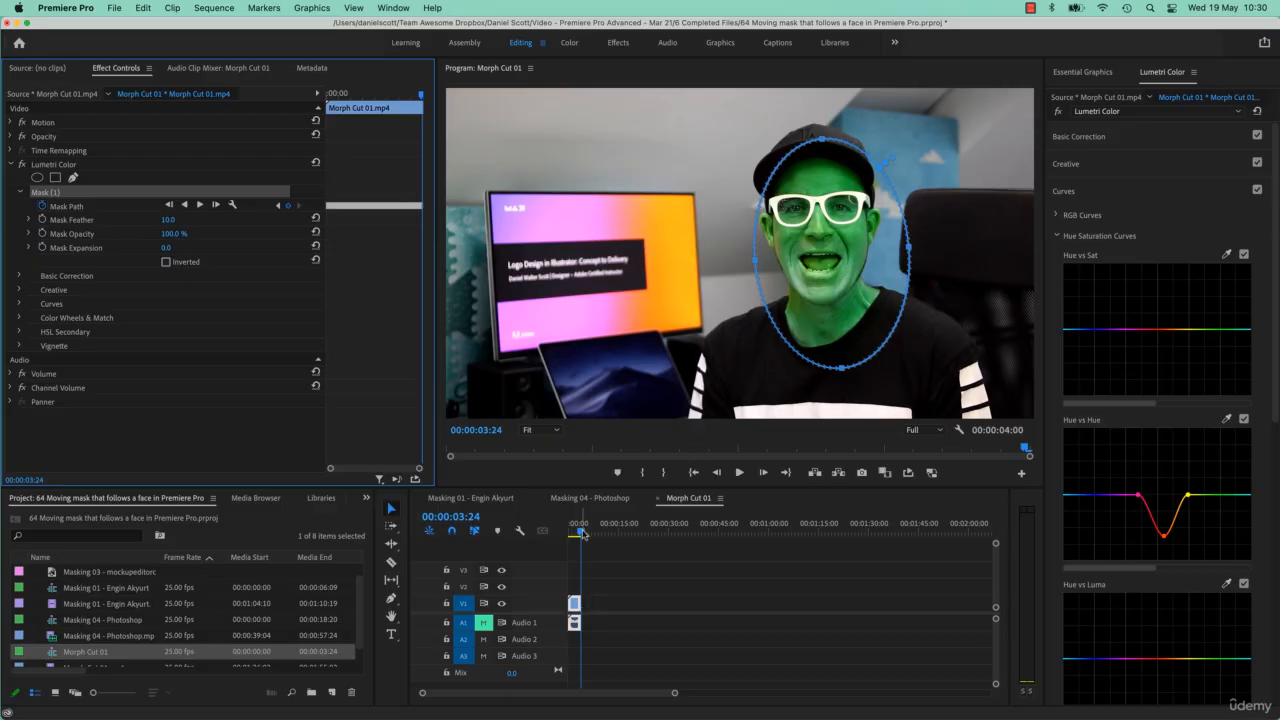
# - Scrub through the tracked frames to check how the mask follows the face
pyautogui.moveTo(582, 535); pyautogui.dragTo(575, 537)
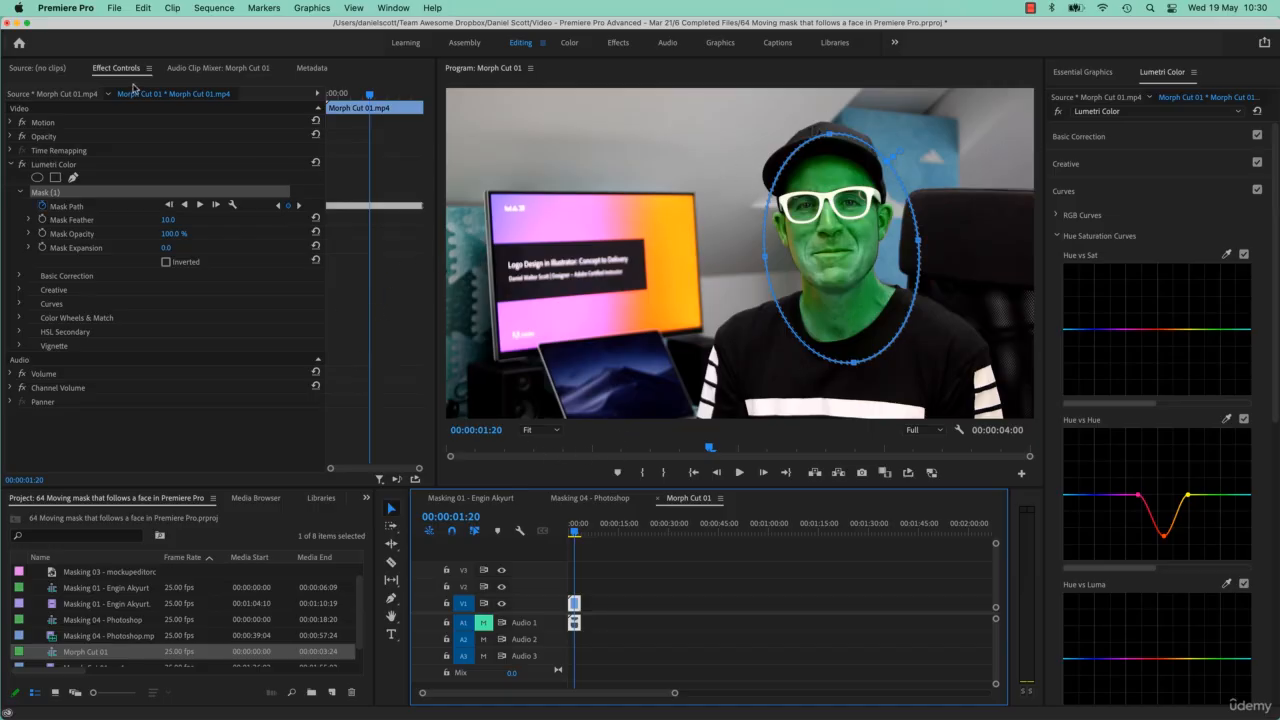
pyautogui.press('`')
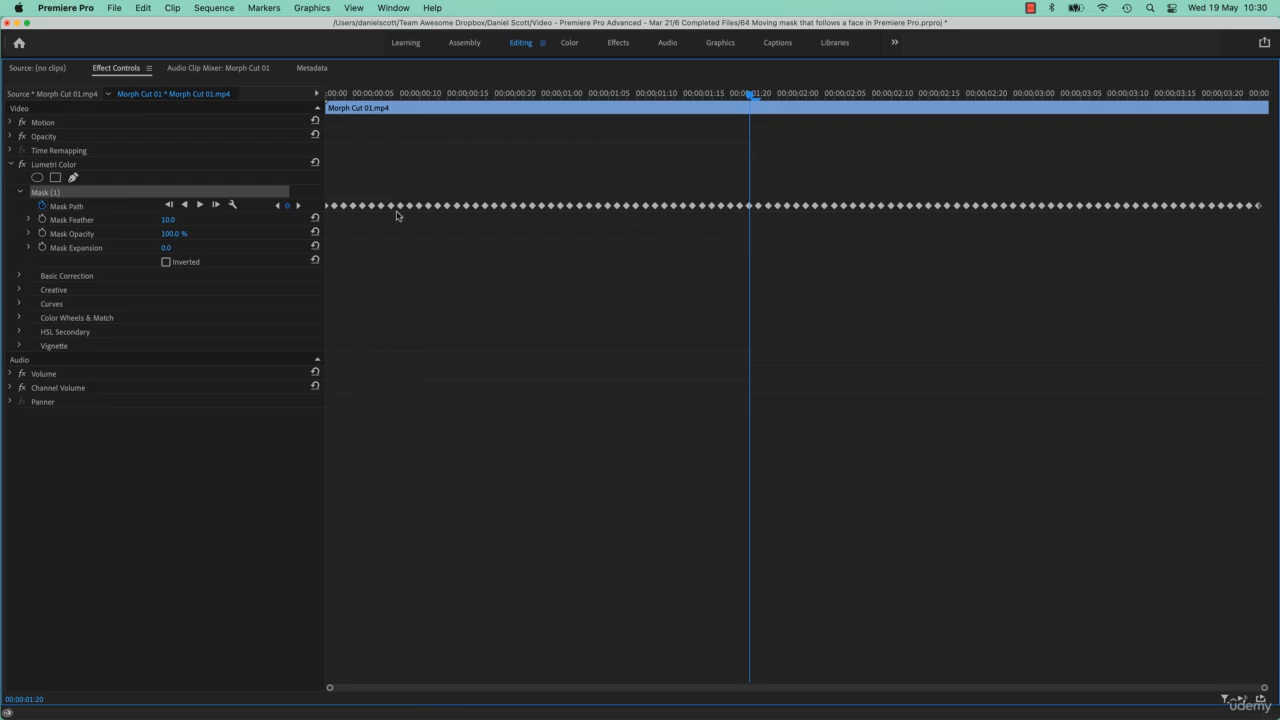
pyautogui.moveTo(693, 92); pyautogui.dragTo(740, 96)
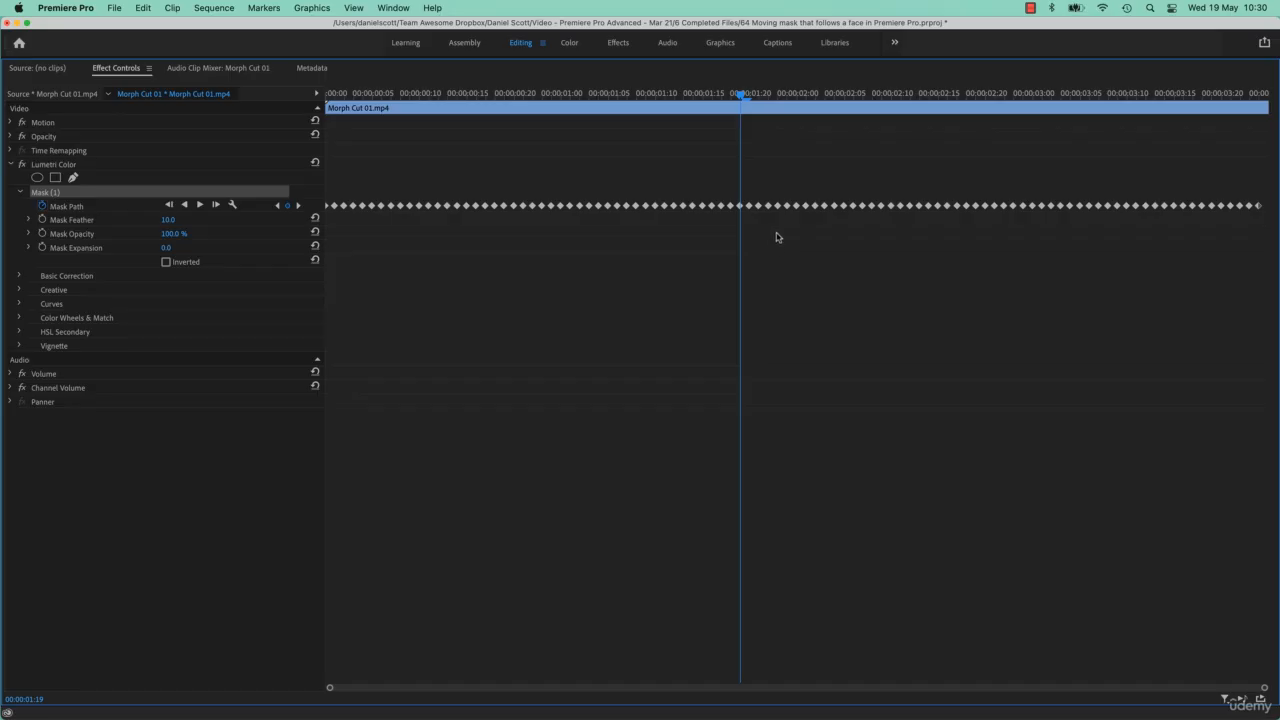
pyautogui.press('`')
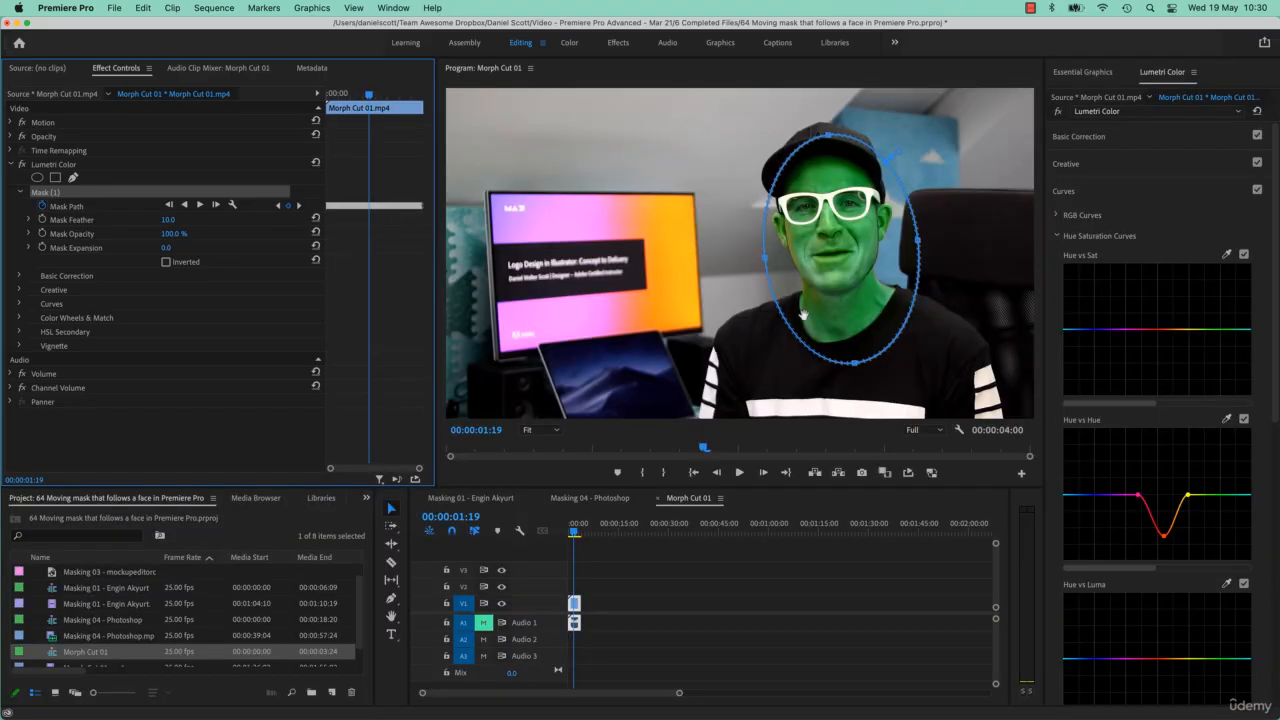
pyautogui.click(573, 533)
pyautogui.moveTo(573, 535); pyautogui.dragTo(572, 535)
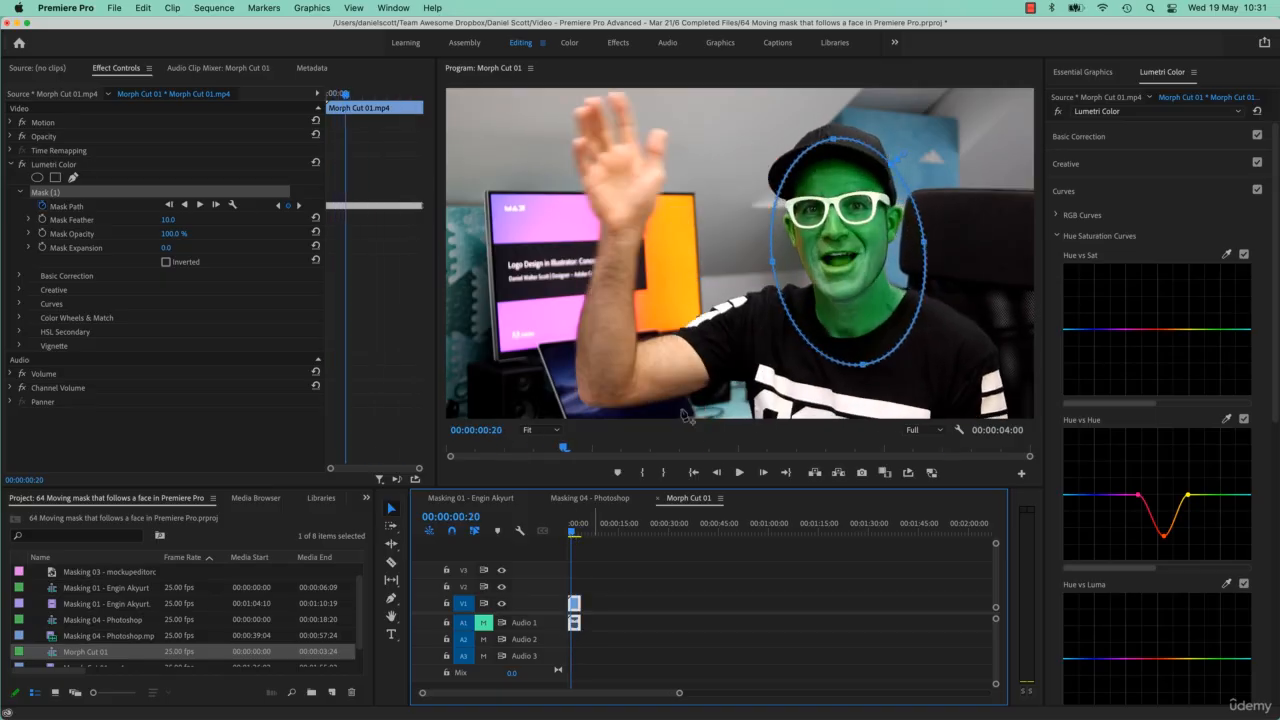
pyautogui.press('Left')
pyautogui.press('Left')
pyautogui.press('Left')
pyautogui.press('Left')
pyautogui.press('Left')
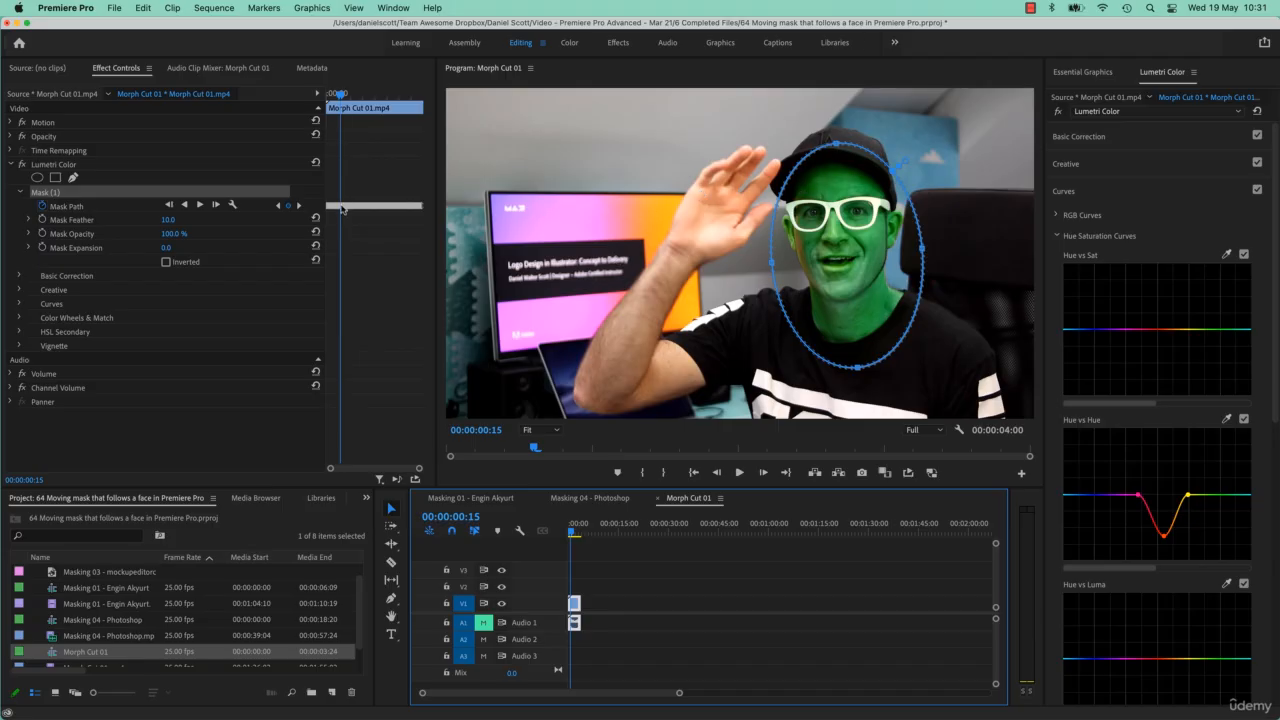
pyautogui.press('Right')
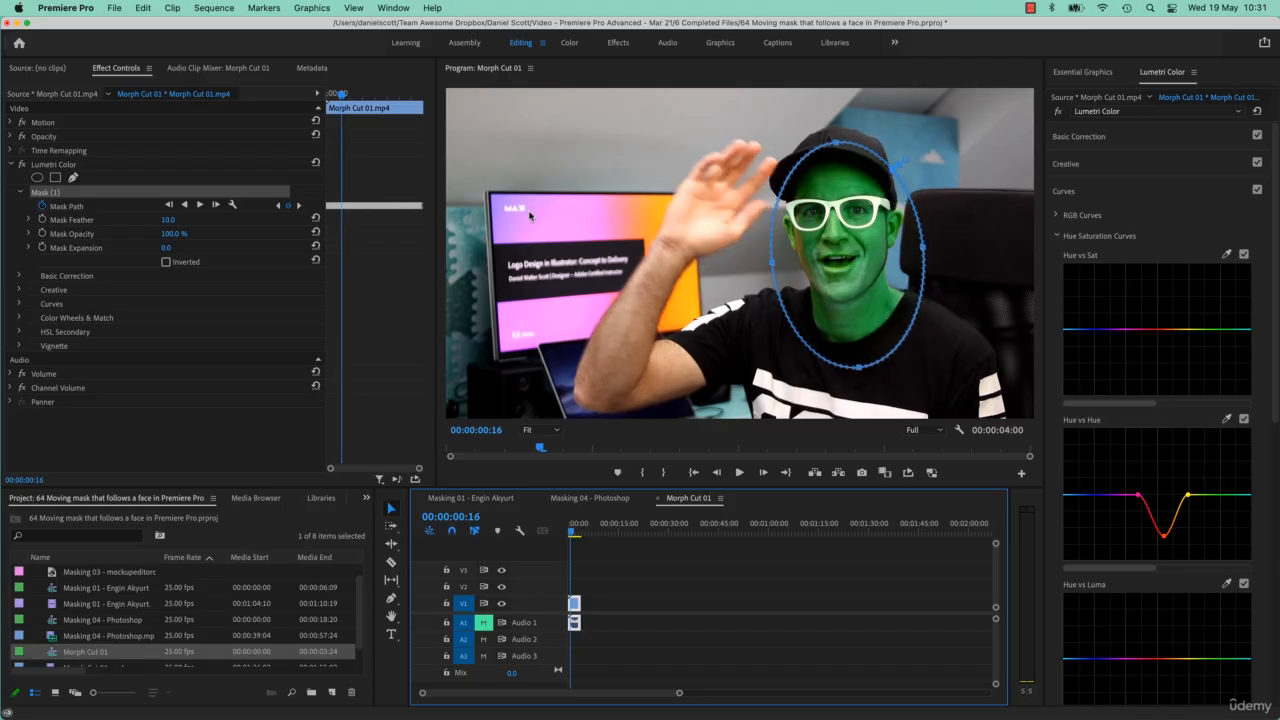
# - Delete the mask path keyframes from frame 15 to the end of the clip
pyautogui.press('Left')
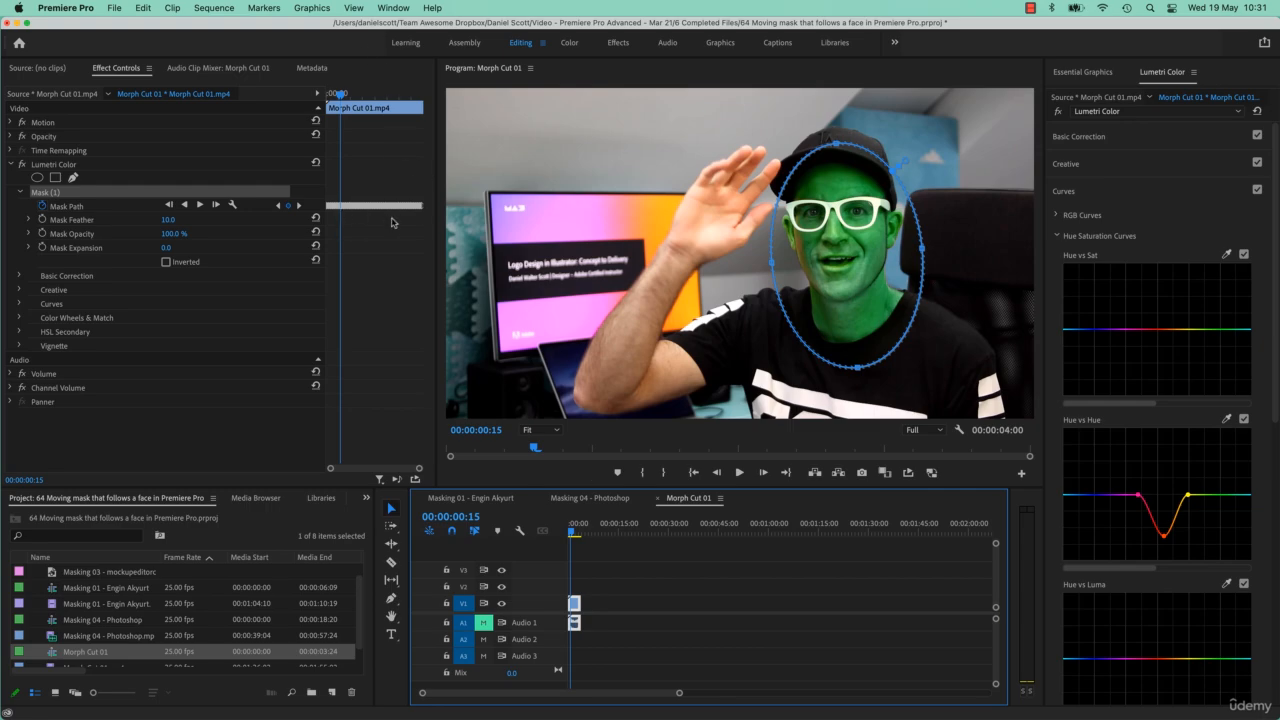
pyautogui.press('`')
pyautogui.moveTo(466, 181); pyautogui.dragTo(1253, 240)
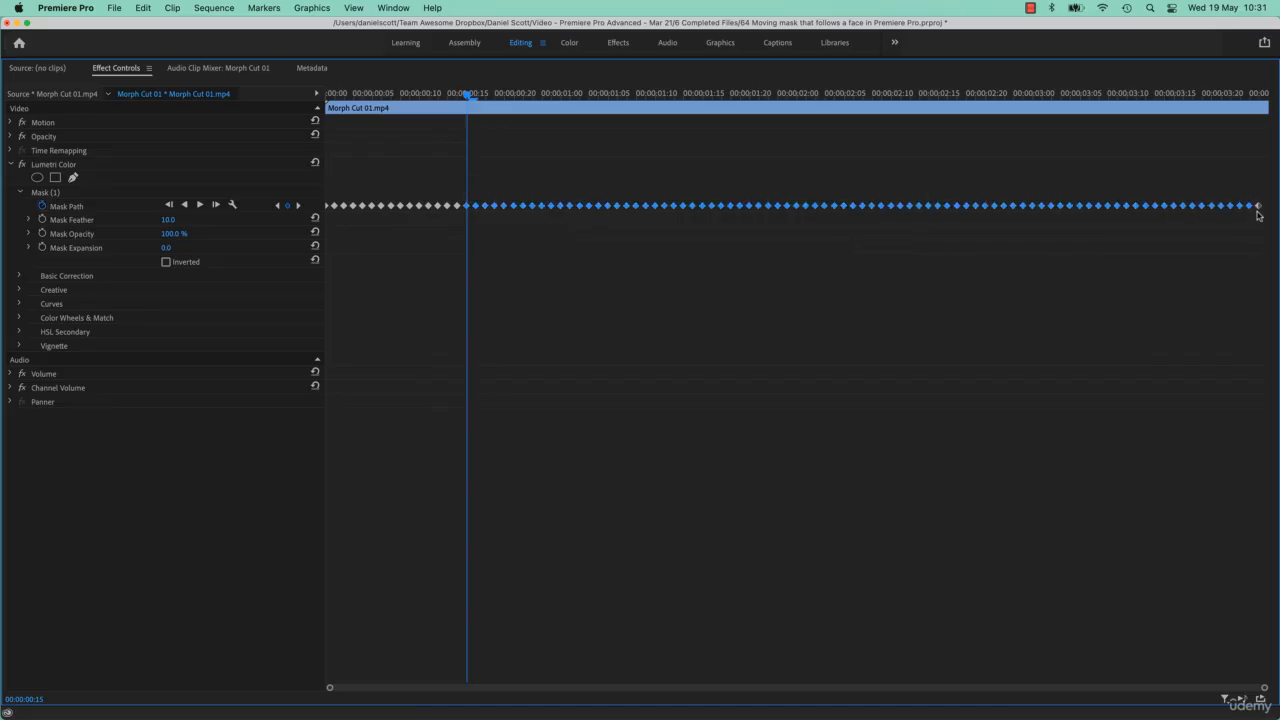
pyautogui.press('Delete')
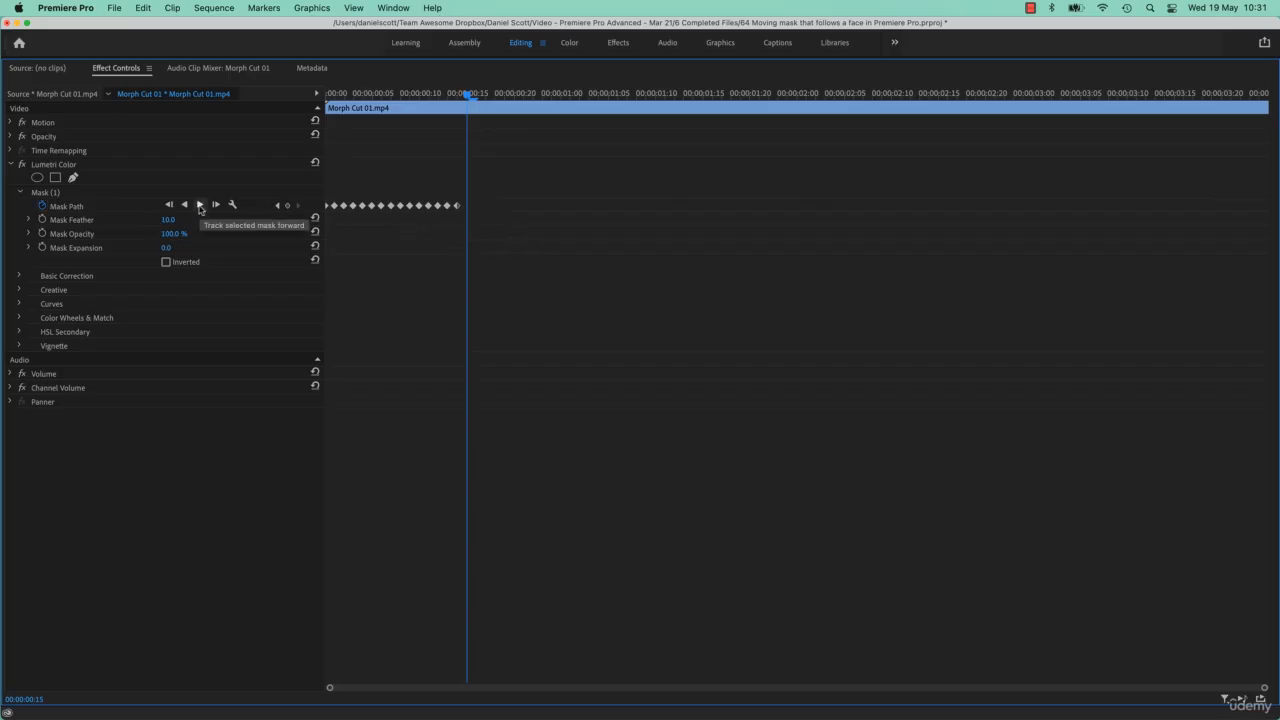
pyautogui.press('`')
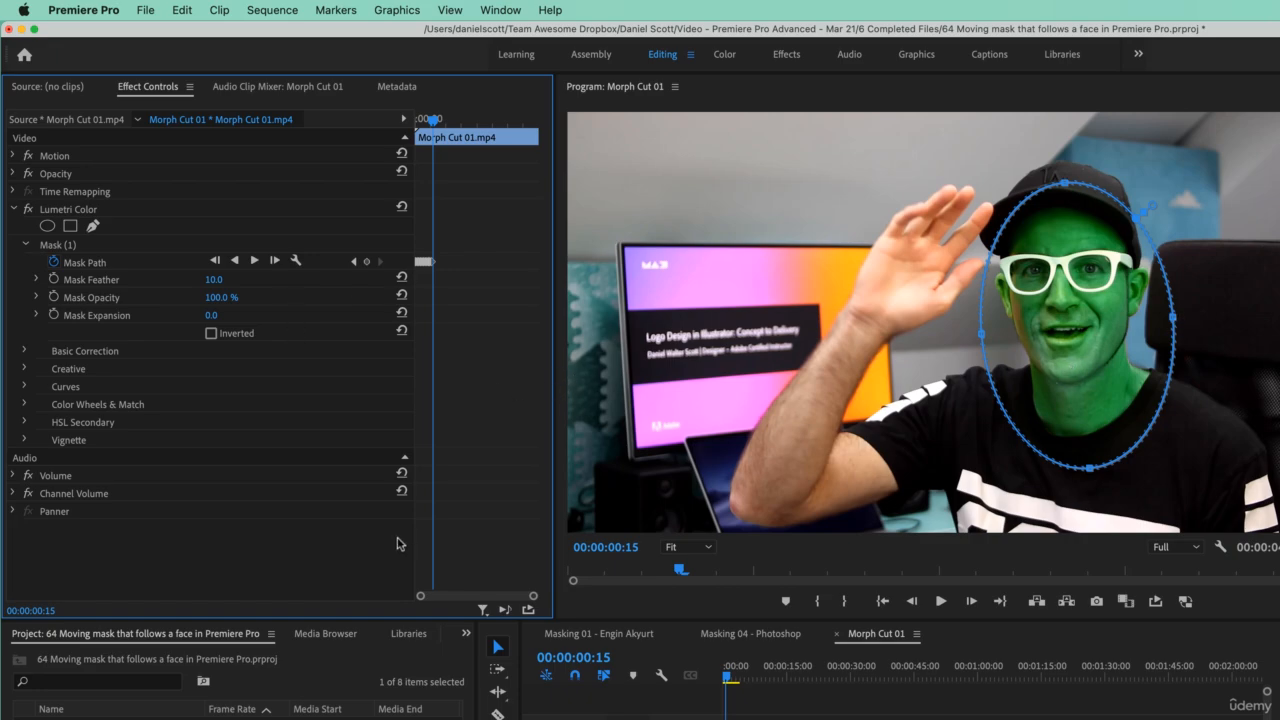
# - Track the mask forward one frame at a time past the waving hand, then track forward to the end
pyautogui.click(276, 261)
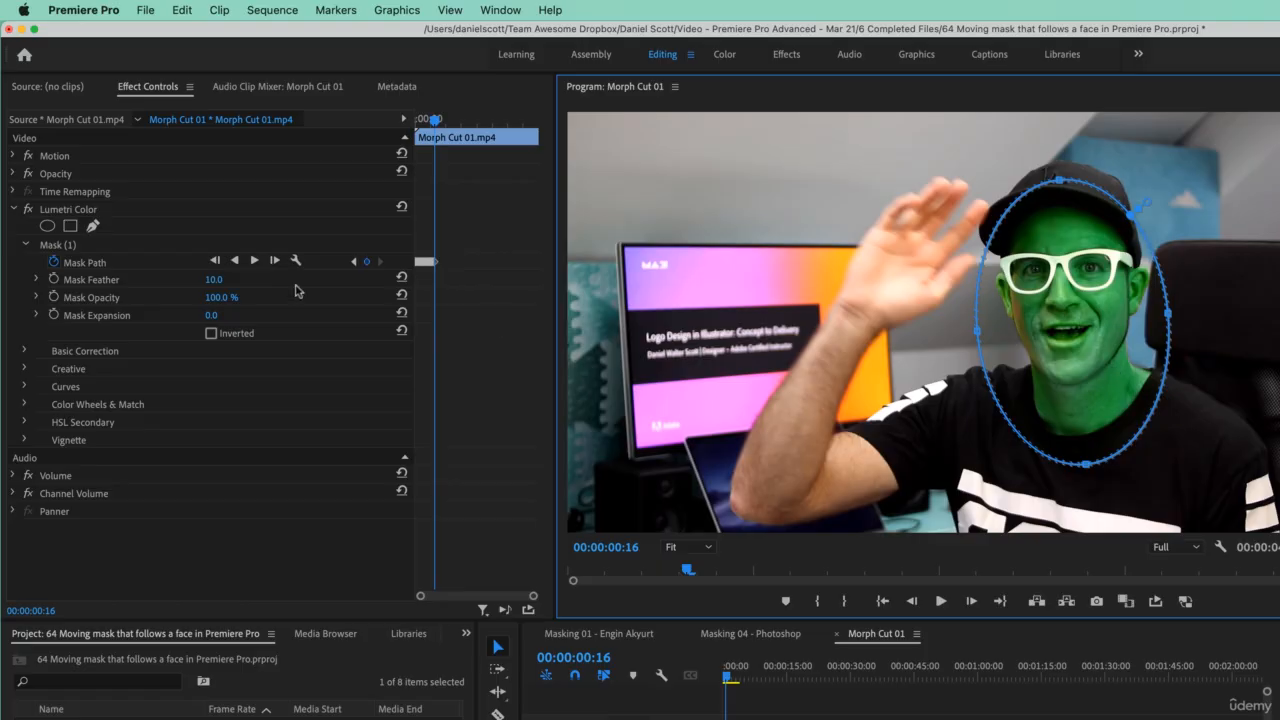
pyautogui.click(276, 261)
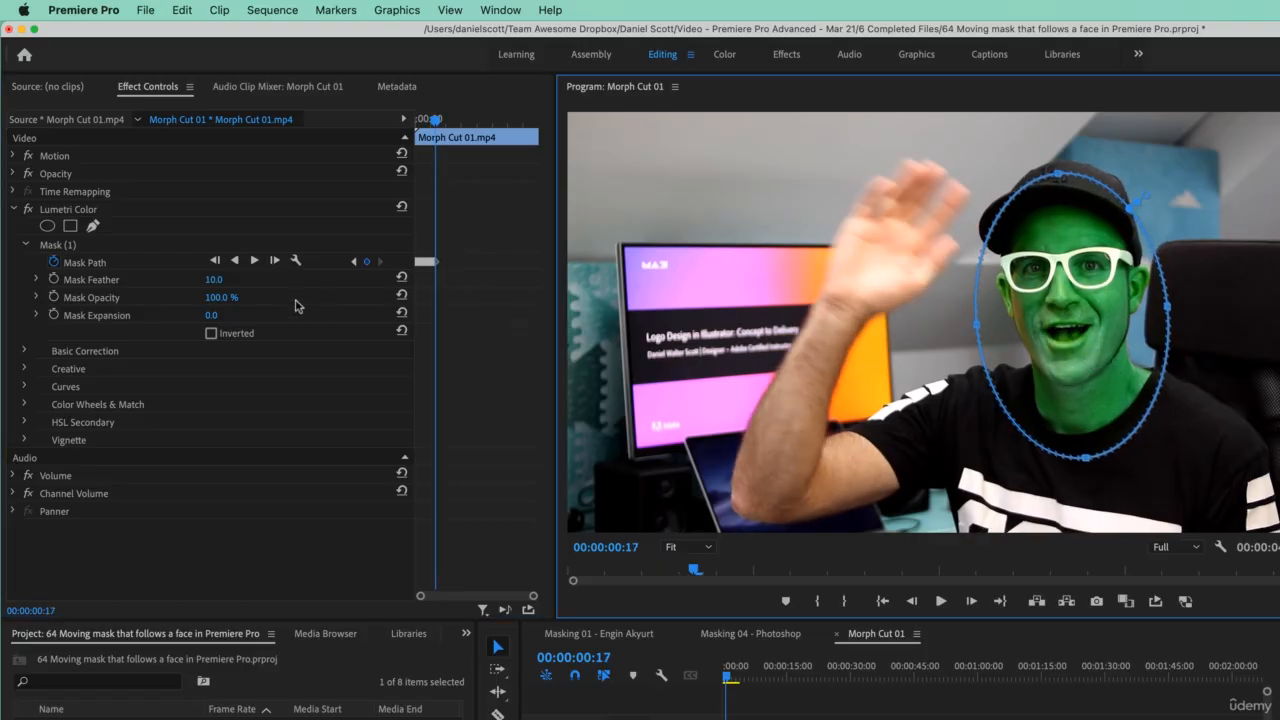
pyautogui.click(276, 261)
pyautogui.click(867, 345)
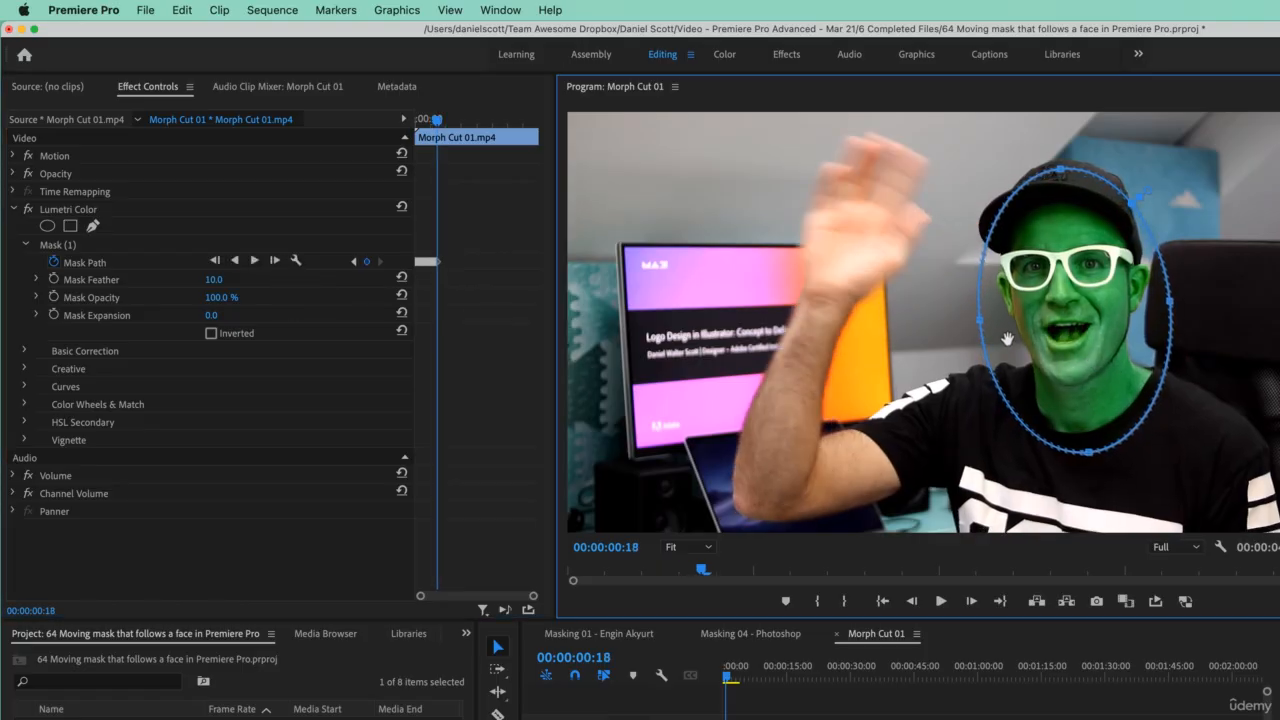
pyautogui.click(276, 261)
pyautogui.click(1109, 330)
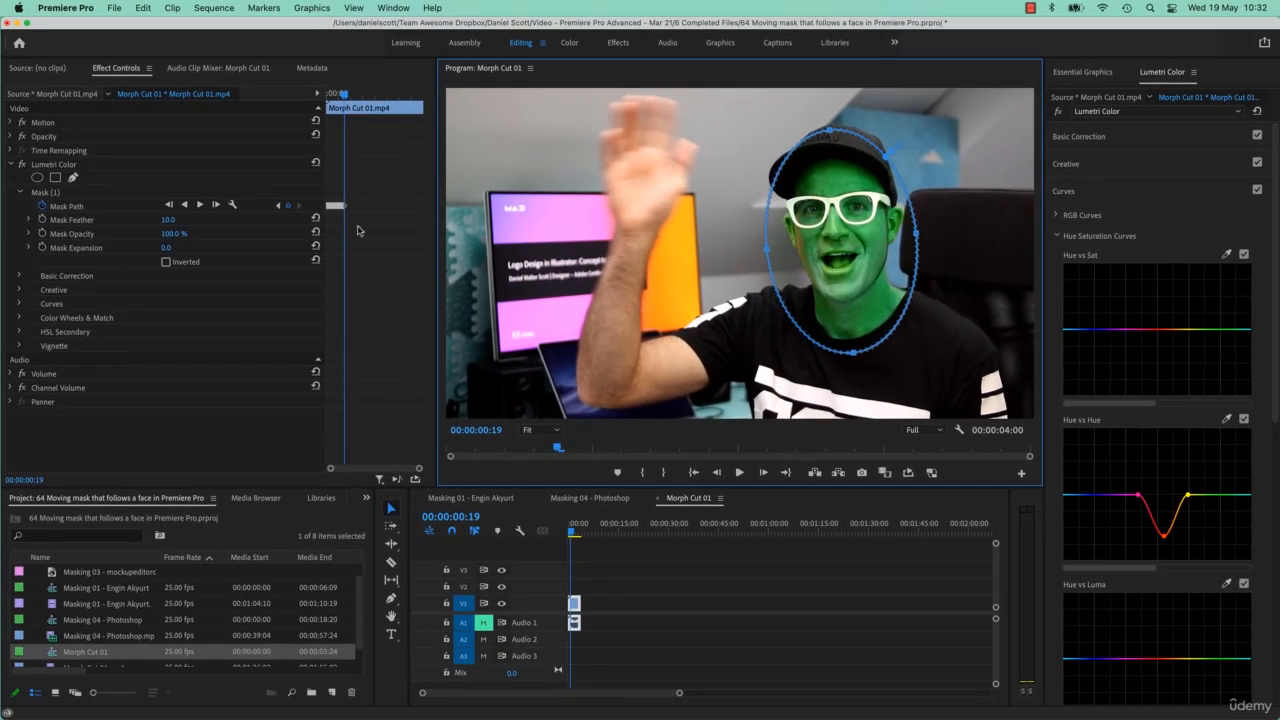
pyautogui.click(199, 205)
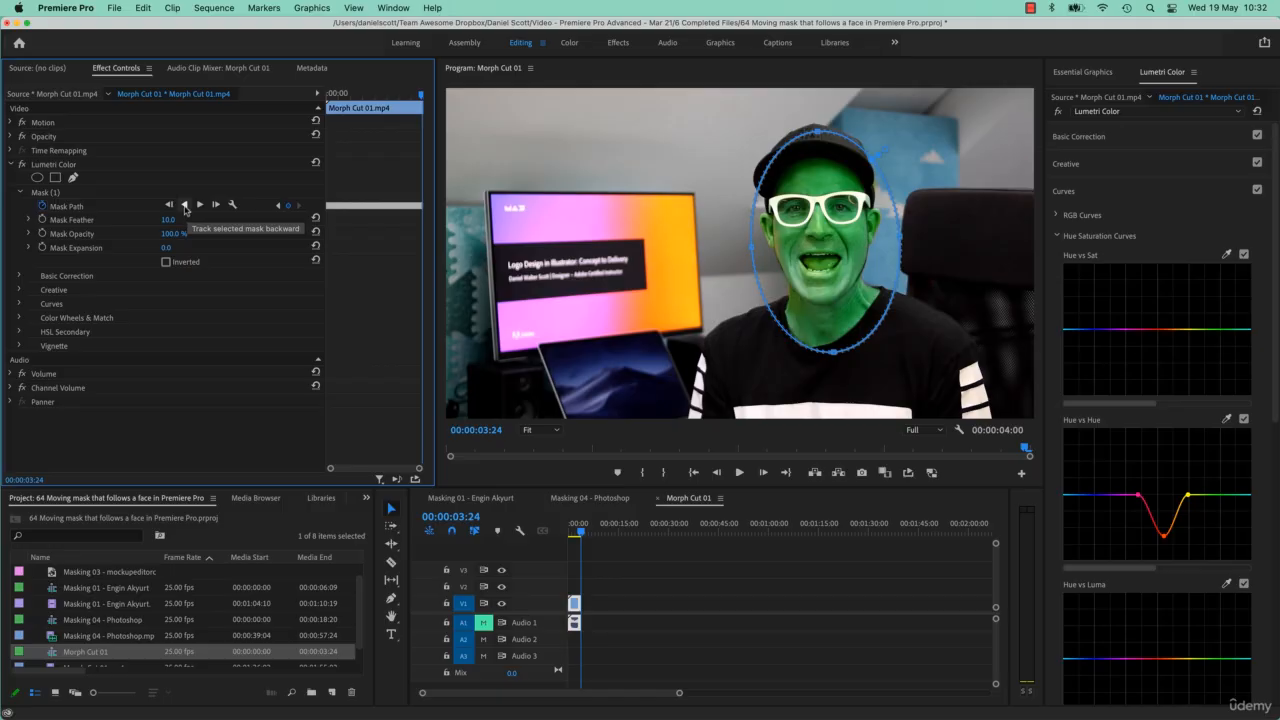
# - Paste a copy of the clip later in the sequence
pyautogui.moveTo(581, 533); pyautogui.dragTo(576, 535)
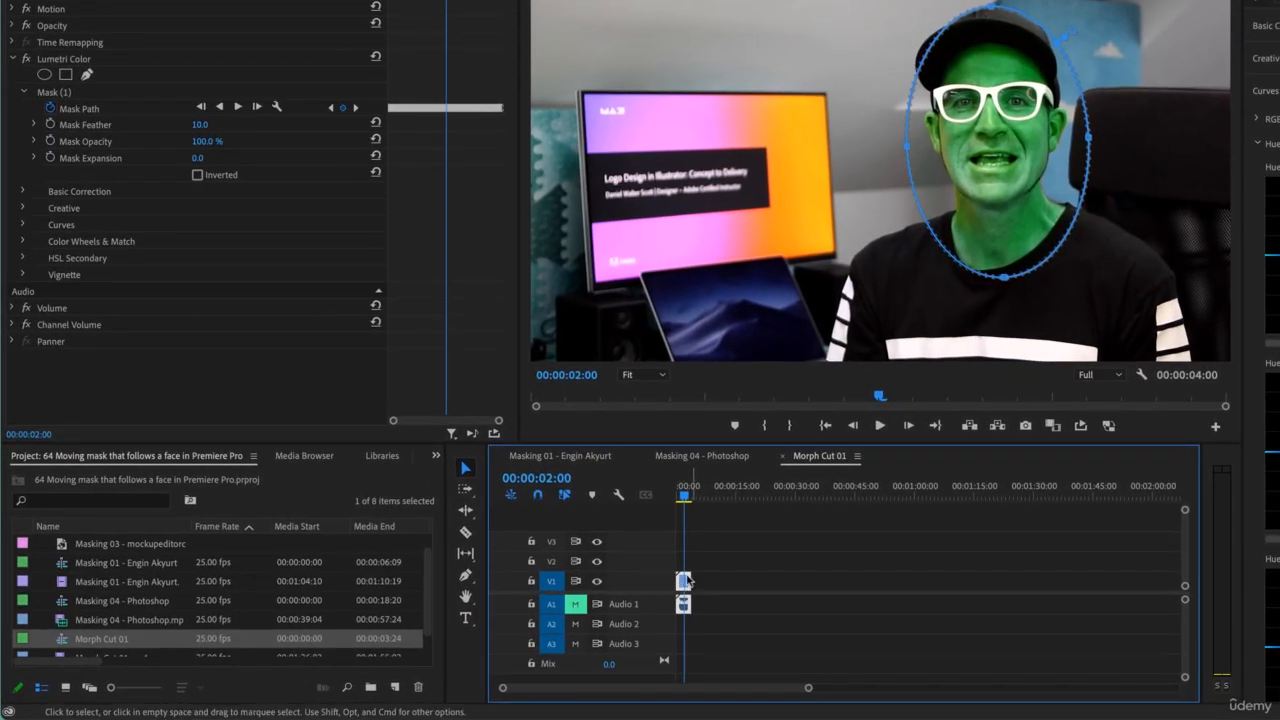
pyautogui.click(715, 489)
pyautogui.press('super+v')
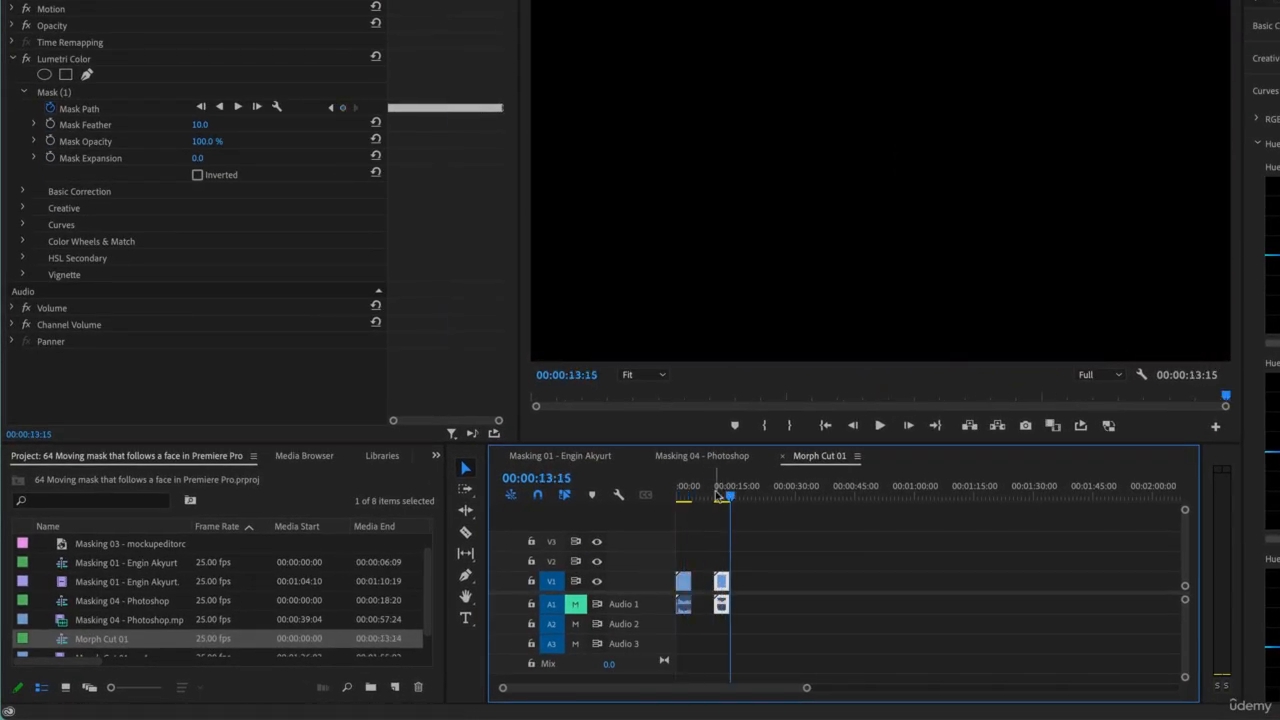
pyautogui.moveTo(715, 492); pyautogui.dragTo(719, 492)
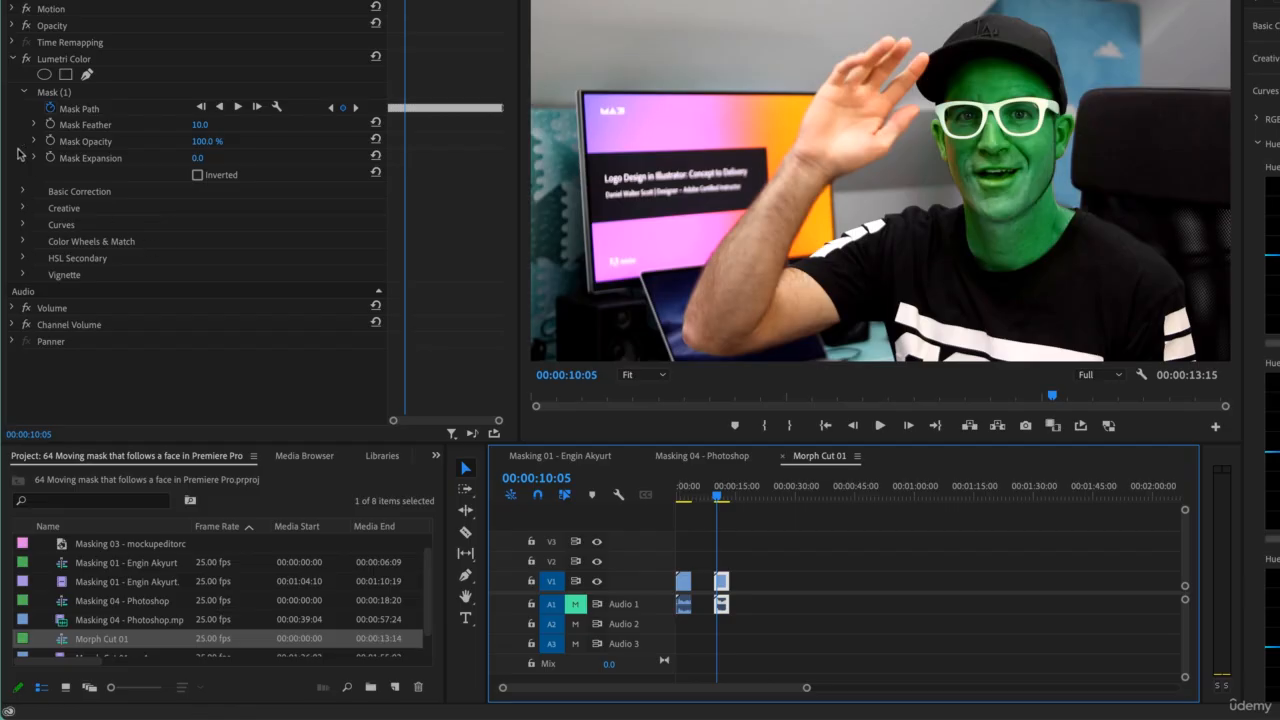
# - Delete the mask from the pasted copy's Lumetri Color effect to compare the unmasked result
pyautogui.click(52, 93)
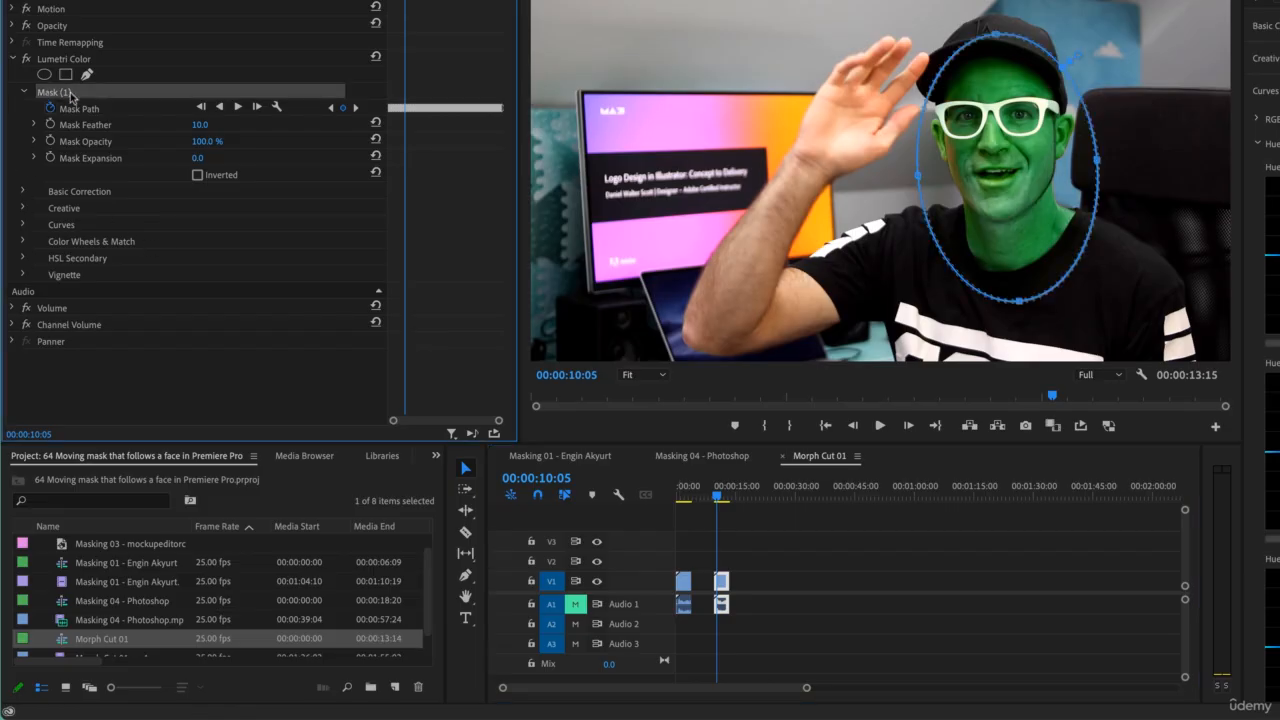
pyautogui.press('BackSpace')
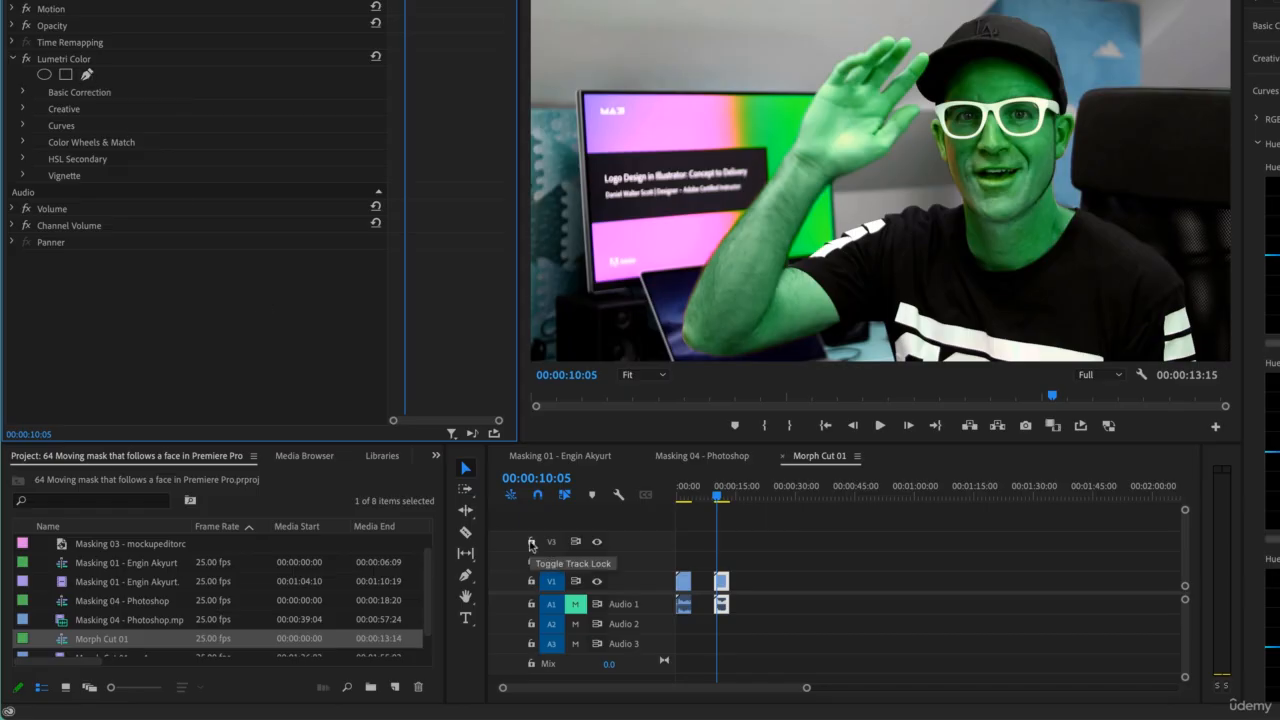
pyautogui.click(716, 500)
pyautogui.moveTo(716, 500); pyautogui.dragTo(714, 500)
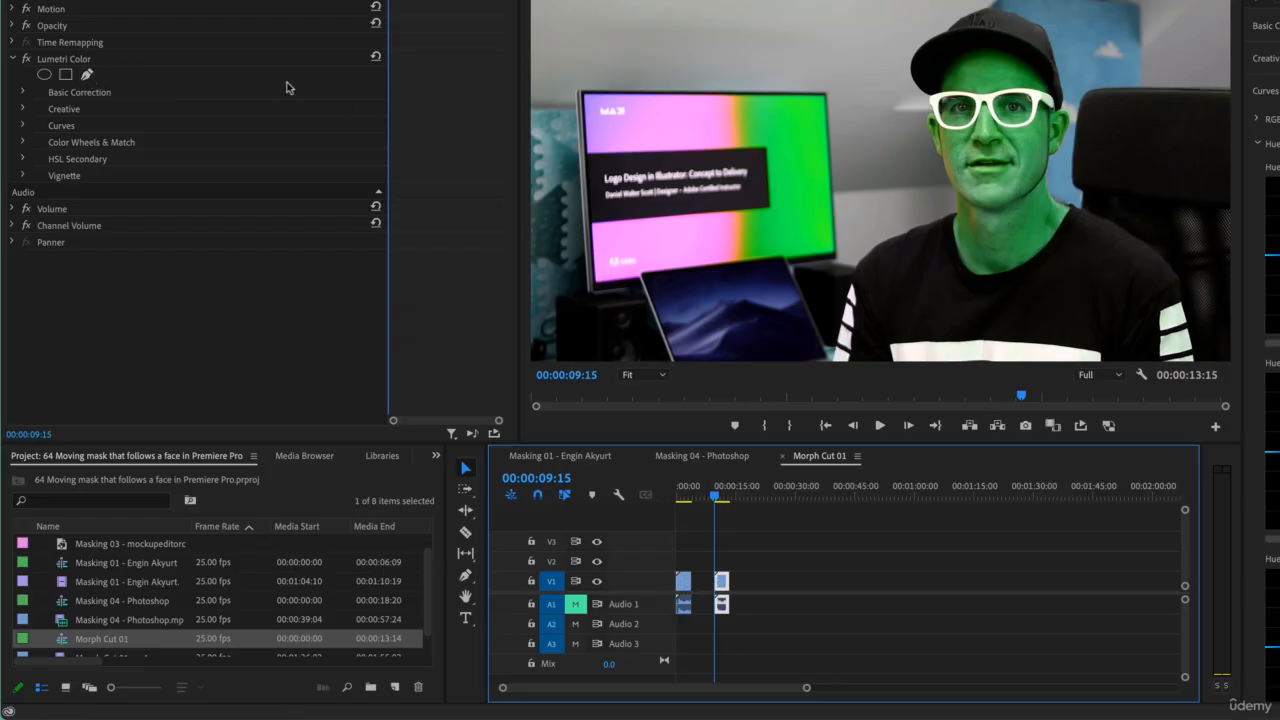
# - Start a pen mask on the Lumetri Color effect and draw curved points over the cap and down the right side of the head
pyautogui.click(87, 75)
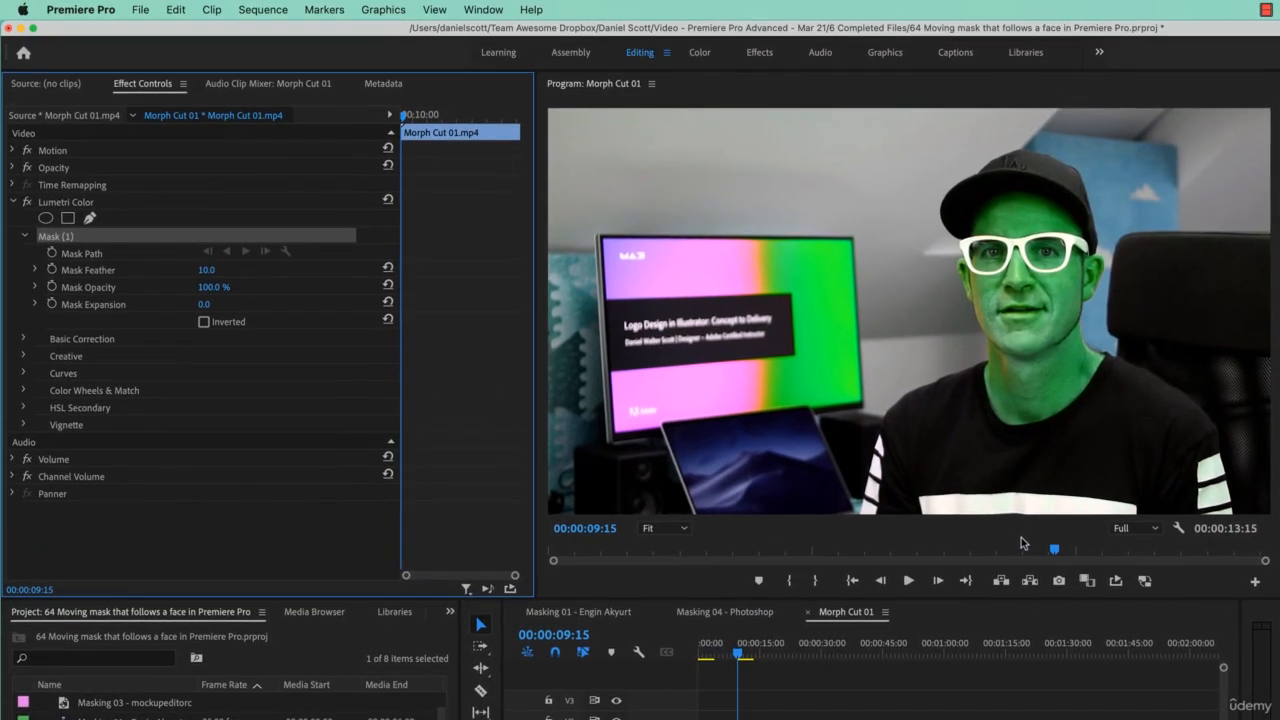
pyautogui.click(1052, 94)
pyautogui.press('super+equal')
pyautogui.press('super+equal')
pyautogui.press('super+equal')
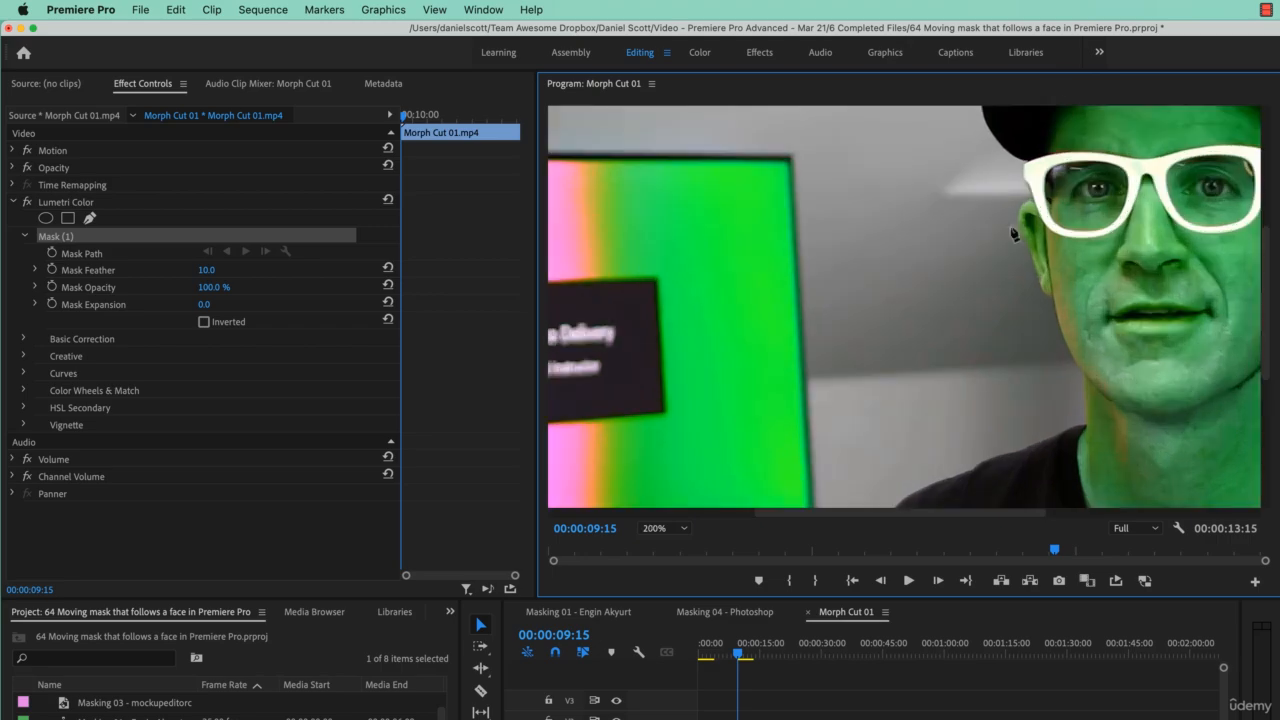
pyautogui.moveTo(1000, 514); pyautogui.dragTo(1112, 514)
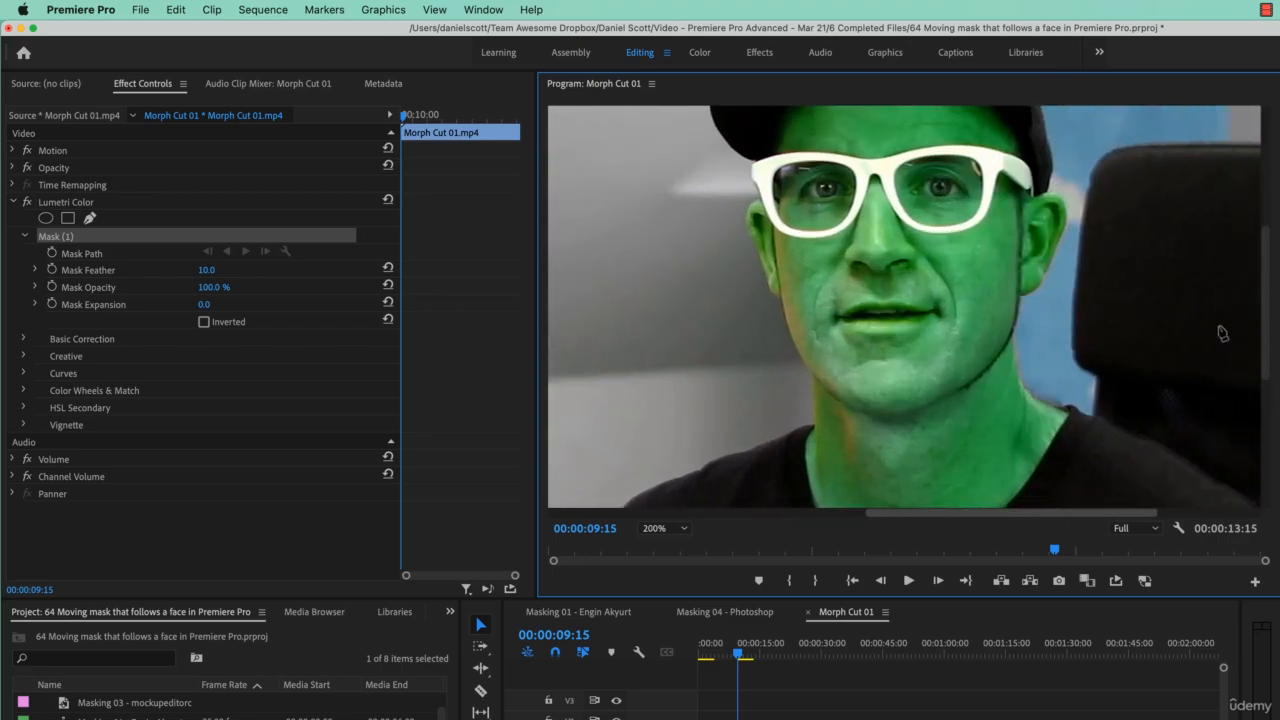
pyautogui.moveTo(1268, 362); pyautogui.dragTo(1266, 317)
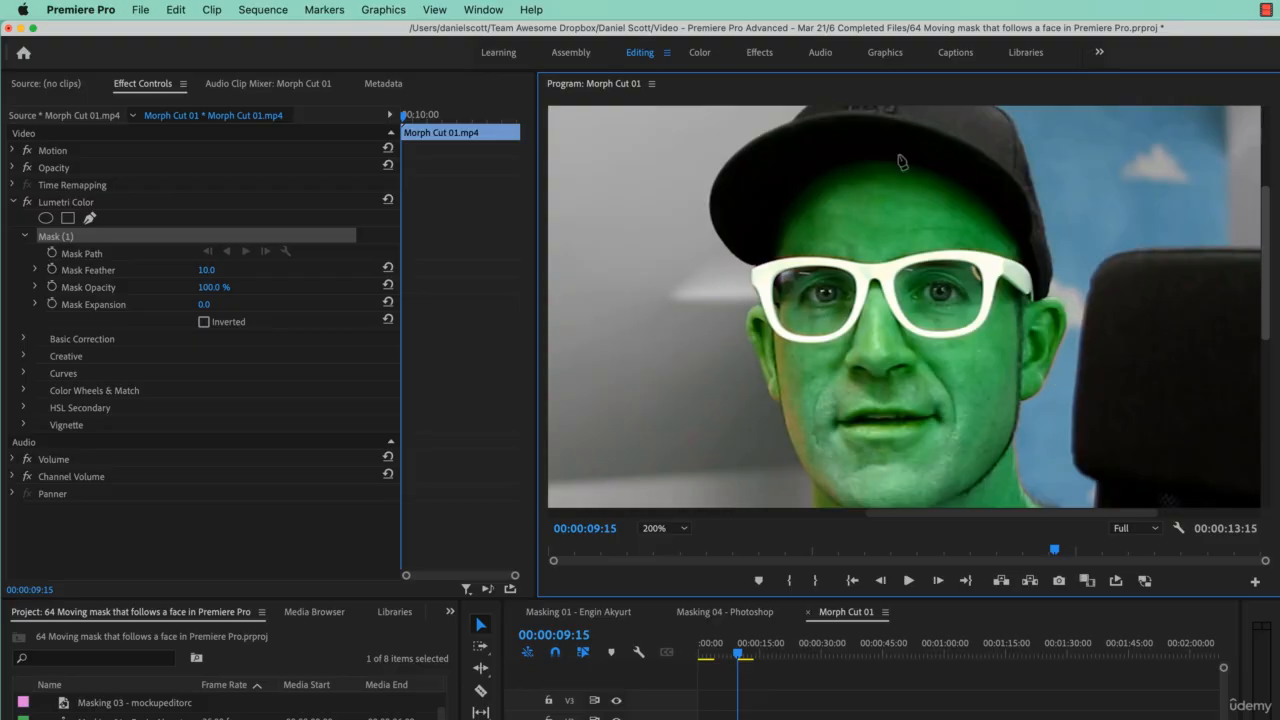
pyautogui.moveTo(875, 147); pyautogui.dragTo(912, 145)
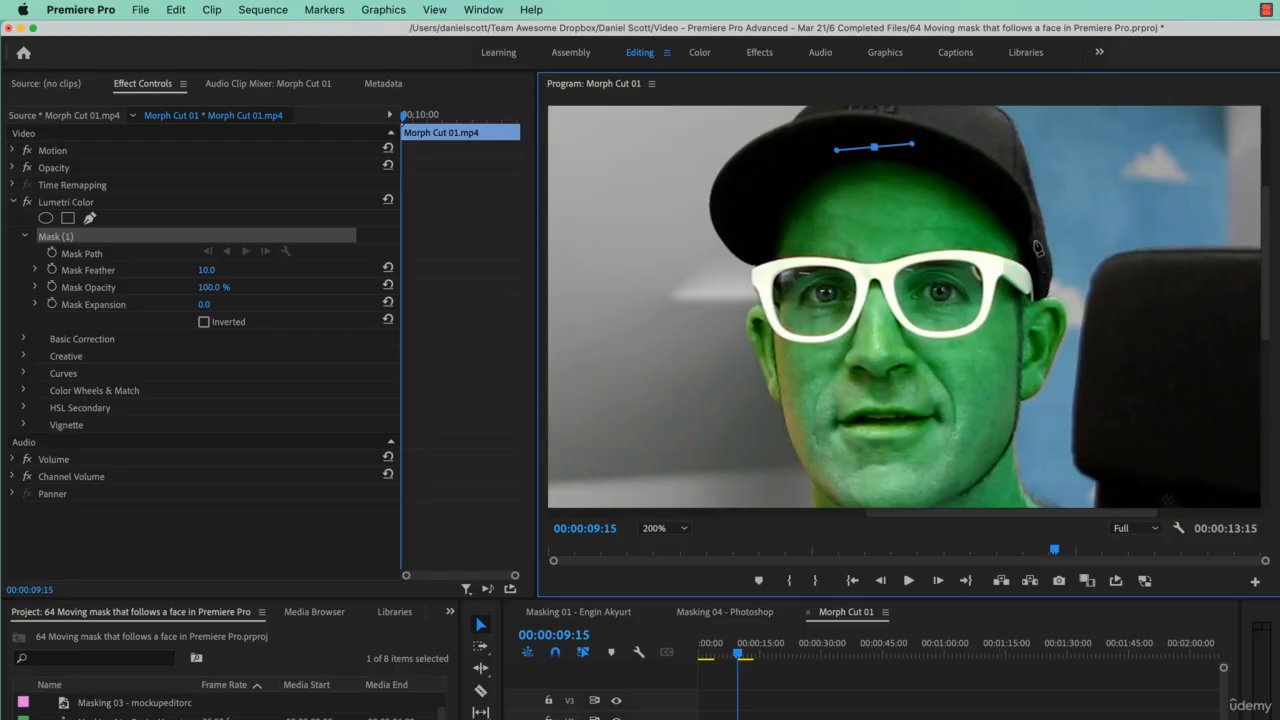
pyautogui.click(1031, 236)
pyautogui.moveTo(1035, 248); pyautogui.dragTo(1090, 318)
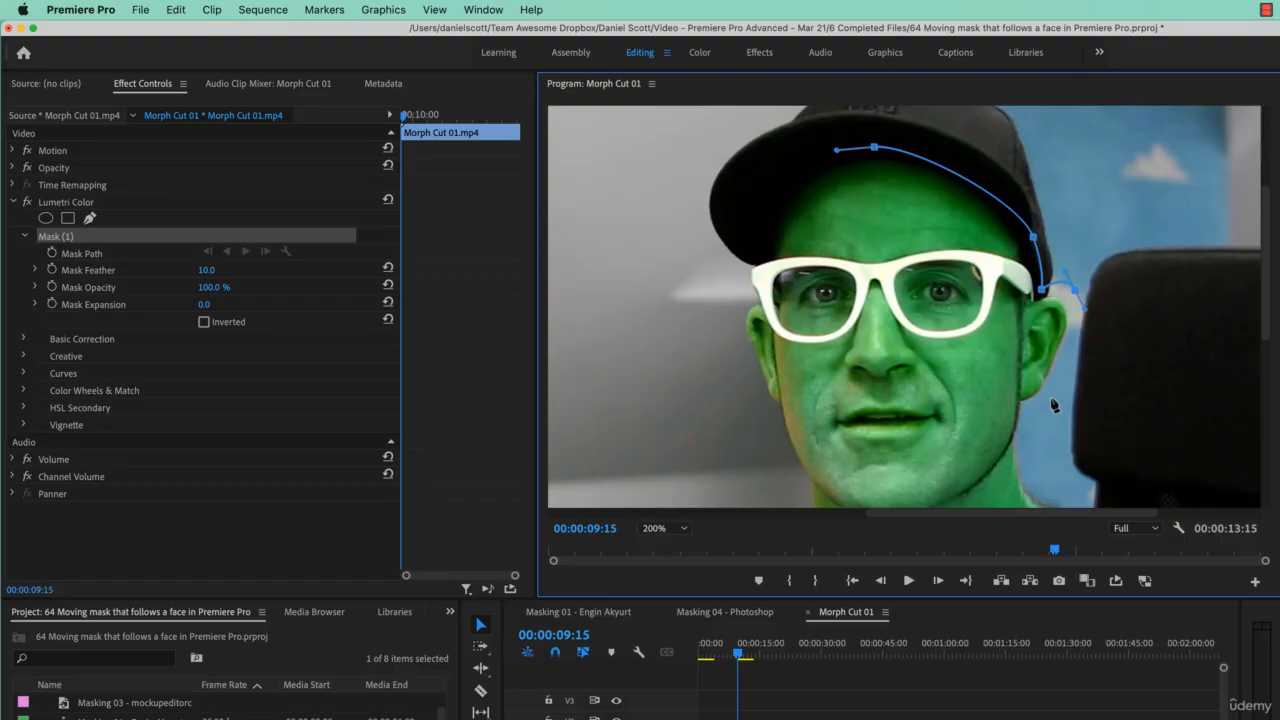
pyautogui.moveTo(1051, 401); pyautogui.dragTo(1042, 417)
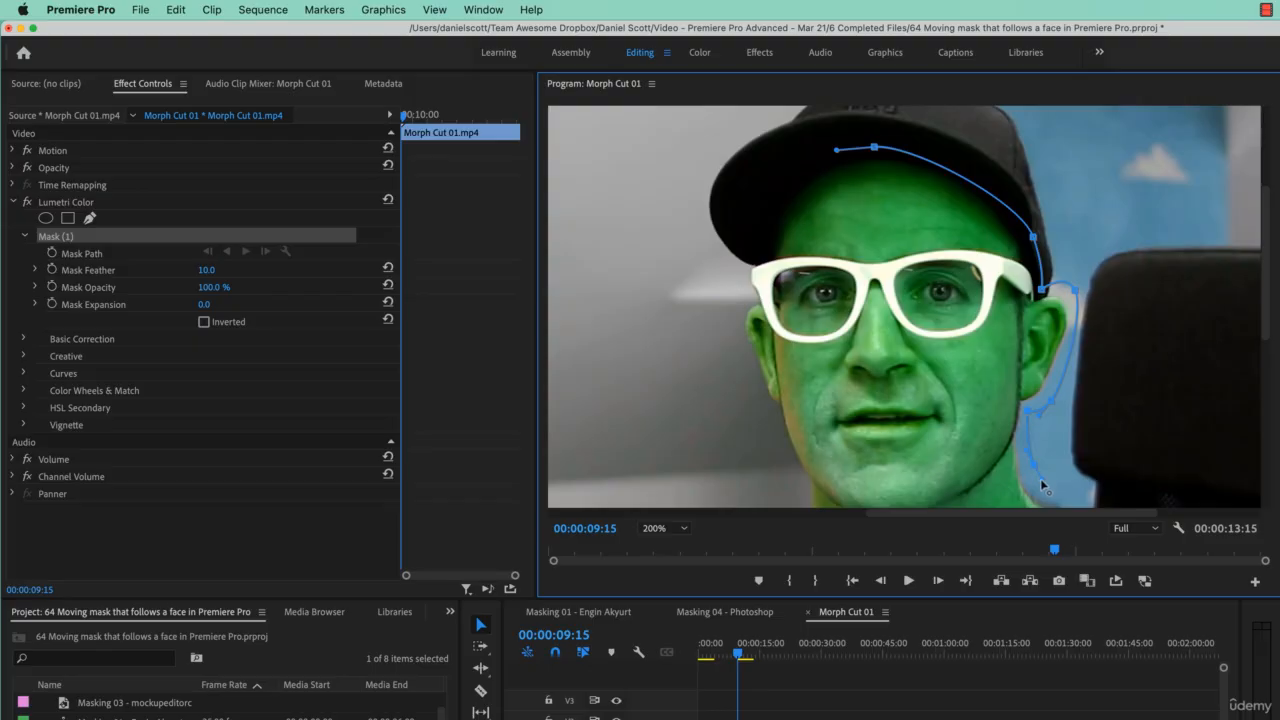
# - Continue the pen mask path with a curved point down the right side of the neck
pyautogui.moveTo(1270, 310); pyautogui.dragTo(1272, 392)
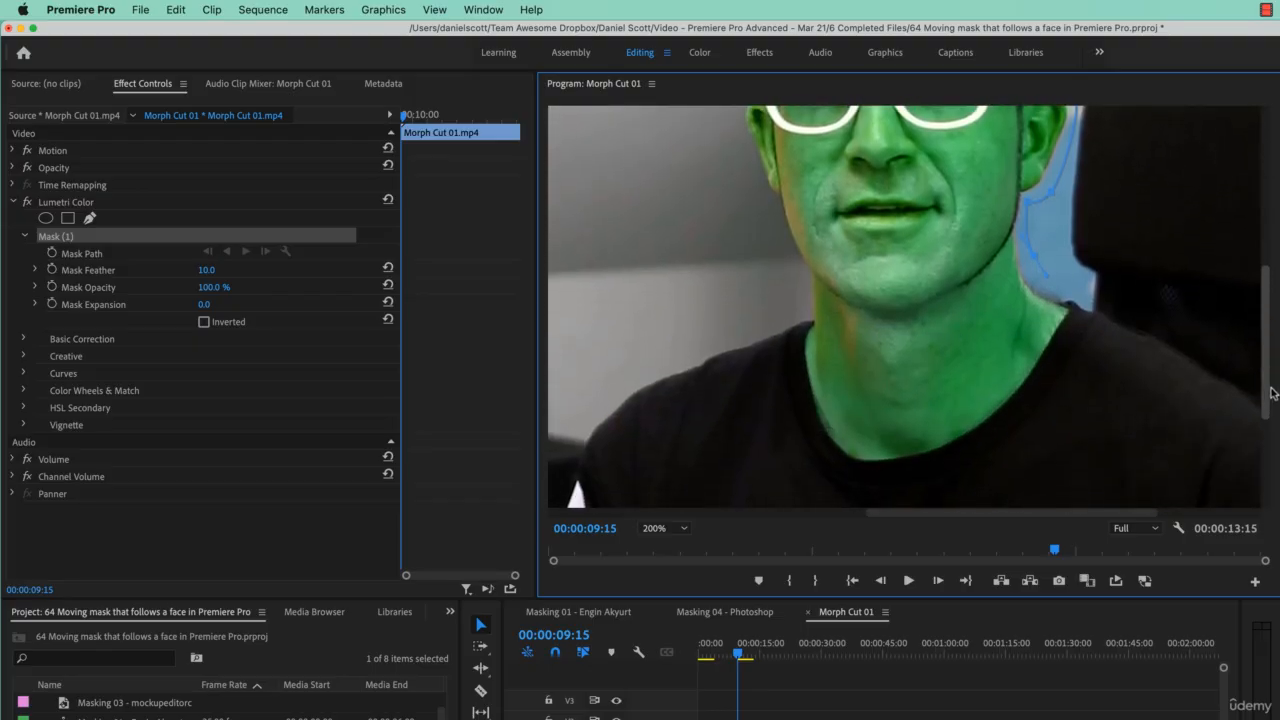
pyautogui.moveTo(1152, 314); pyautogui.dragTo(1166, 323)
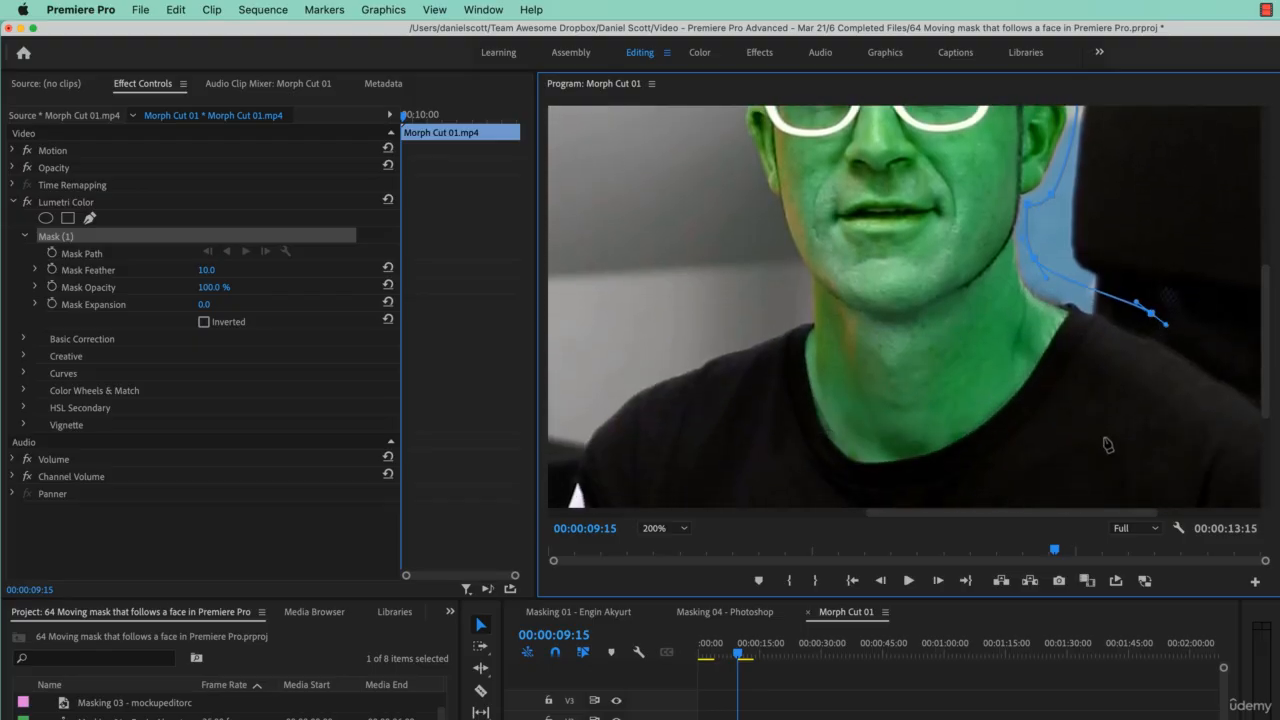
pyautogui.moveTo(1077, 514); pyautogui.dragTo(1165, 514)
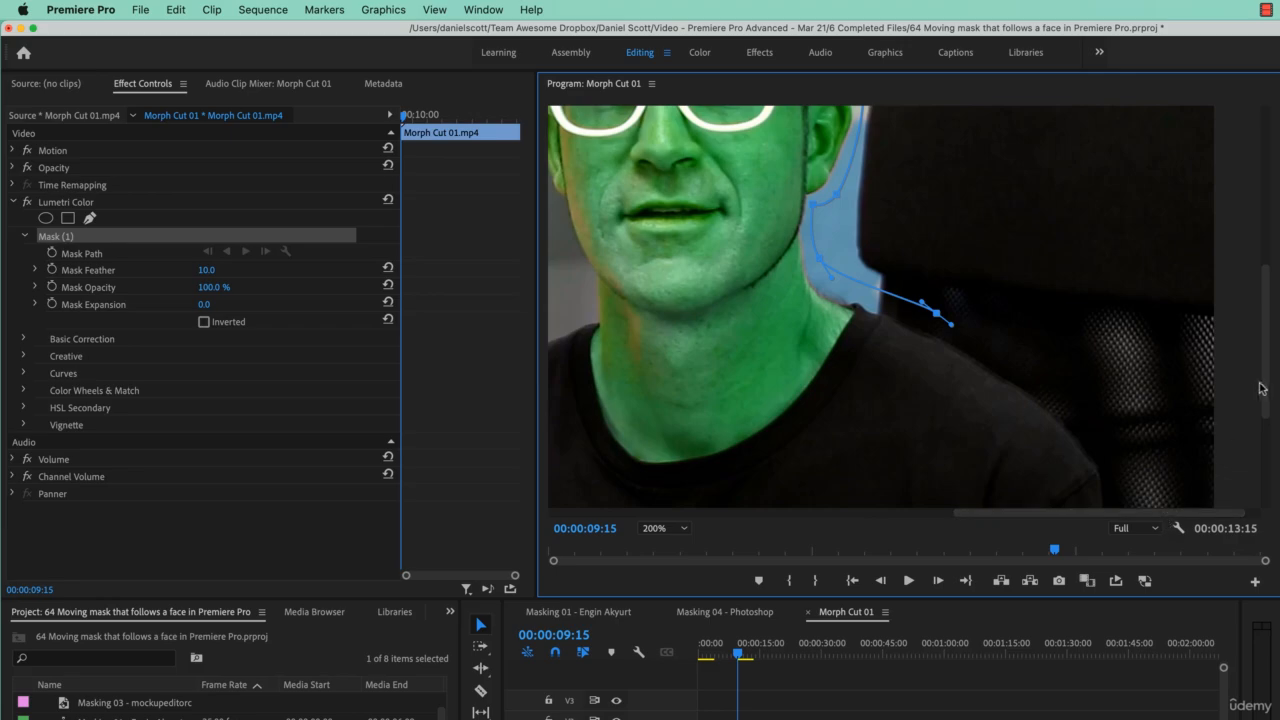
pyautogui.moveTo(1260, 388); pyautogui.dragTo(1262, 424)
pyautogui.moveTo(1102, 345); pyautogui.dragTo(1120, 378)
pyautogui.moveTo(1265, 413); pyautogui.dragTo(1270, 352)
pyautogui.scroll(-3, 1266, 418)
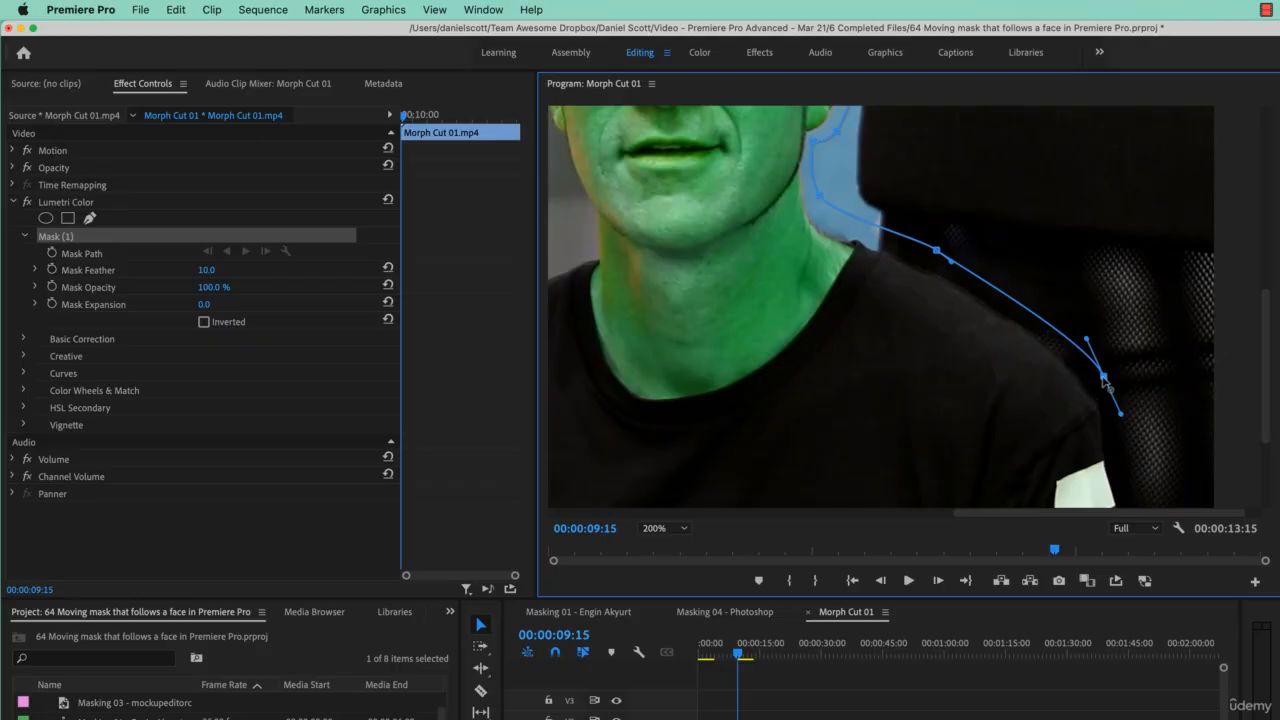
pyautogui.moveTo(1105, 381); pyautogui.dragTo(1092, 366)
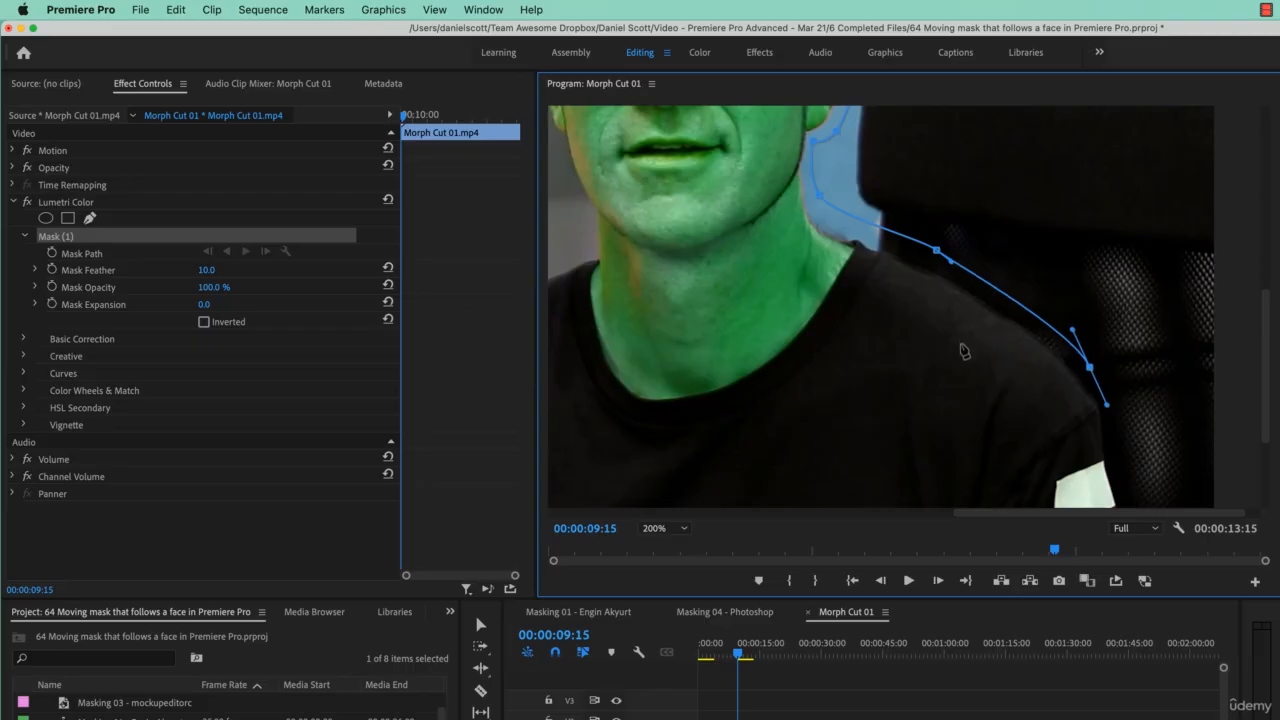
pyautogui.press('super+z')
pyautogui.press('super+z')
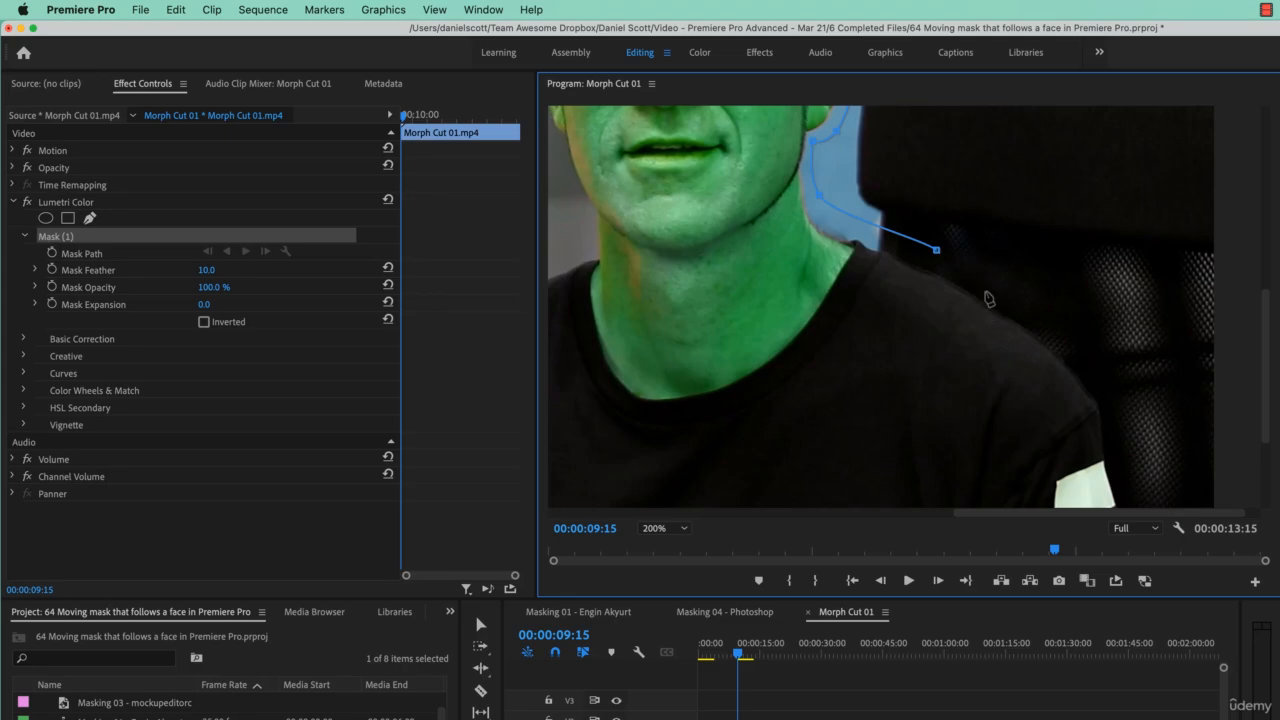
# - Pull the path's end point in toward the neck and add a curved point below the collar
pyautogui.moveTo(936, 250); pyautogui.dragTo(879, 252)
pyautogui.moveTo(684, 410); pyautogui.dragTo(594, 412)
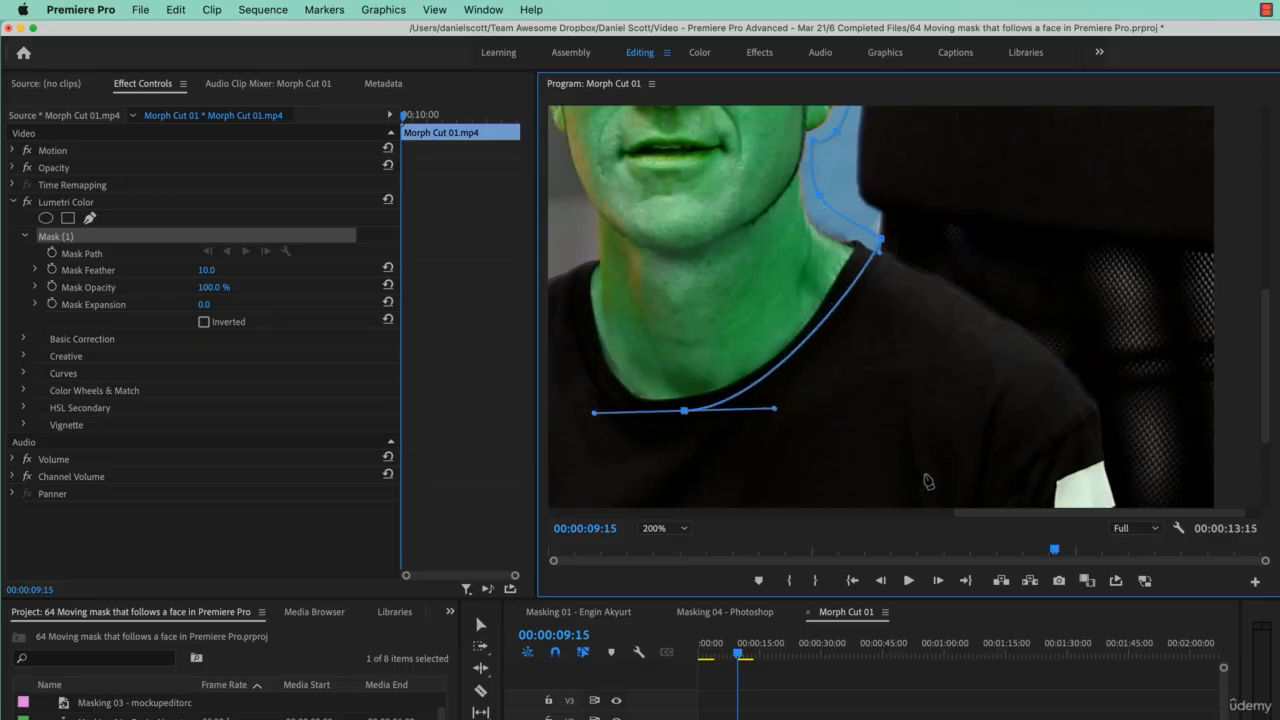
pyautogui.moveTo(971, 514); pyautogui.dragTo(911, 515)
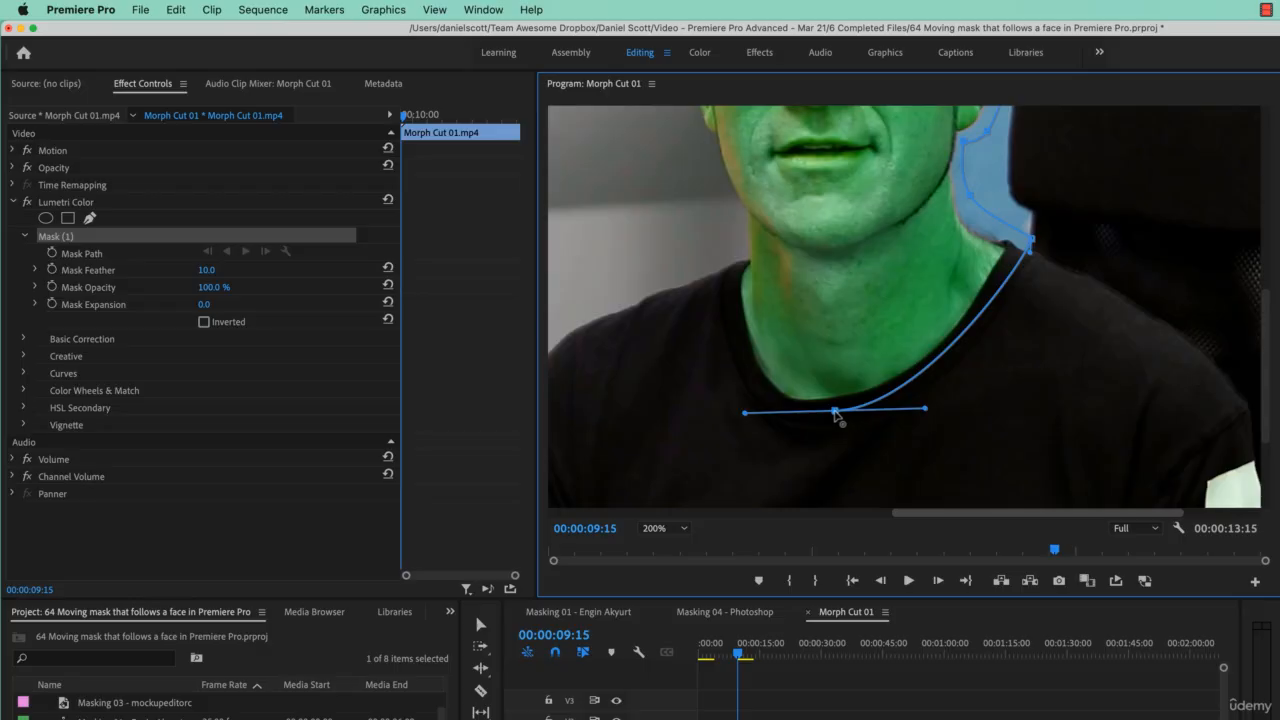
pyautogui.moveTo(836, 412); pyautogui.dragTo(837, 414)
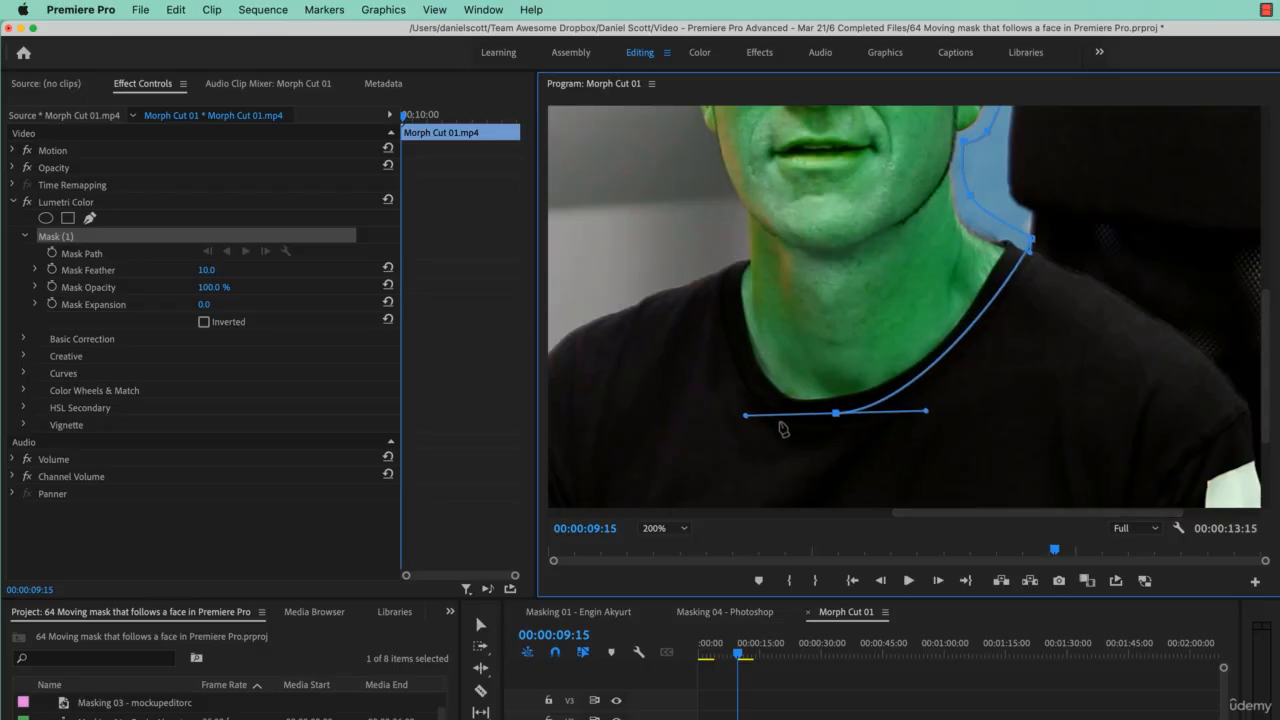
# - Add a point on the left side of the neck and adjust its curve handle
pyautogui.click(736, 254)
pyautogui.moveTo(736, 254); pyautogui.dragTo(696, 173)
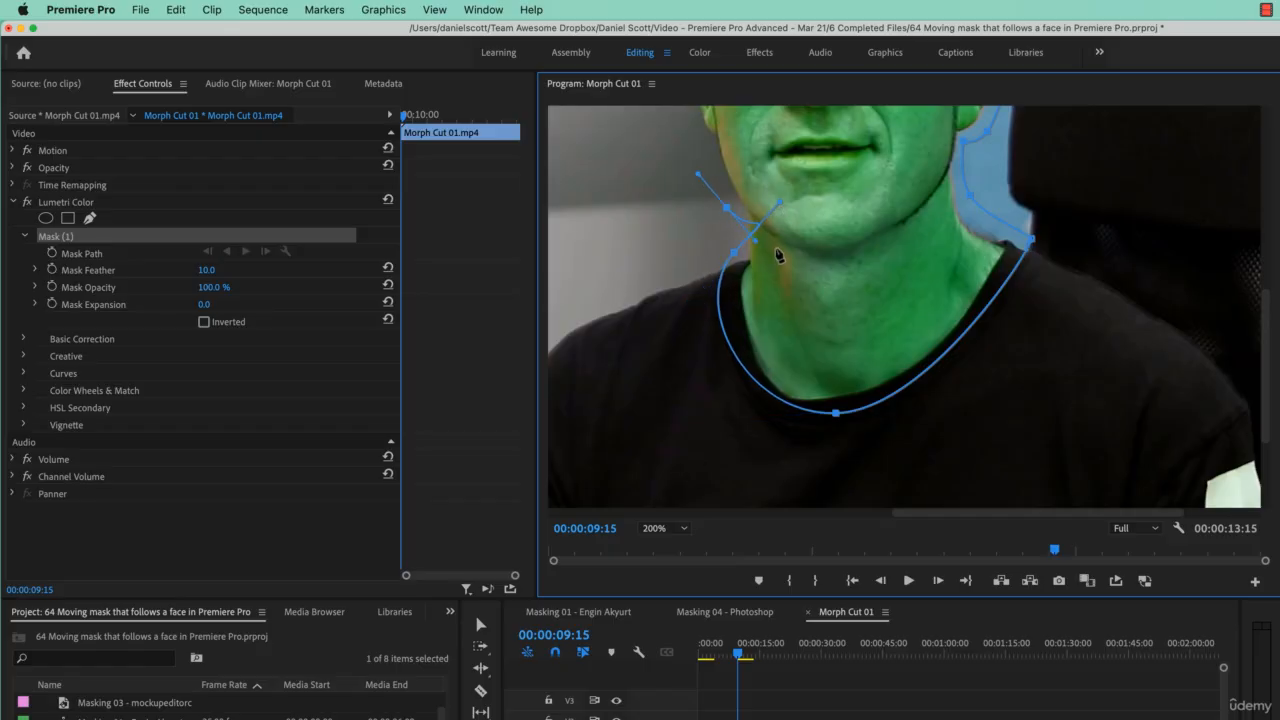
pyautogui.press('super+z')
pyautogui.click(735, 255)
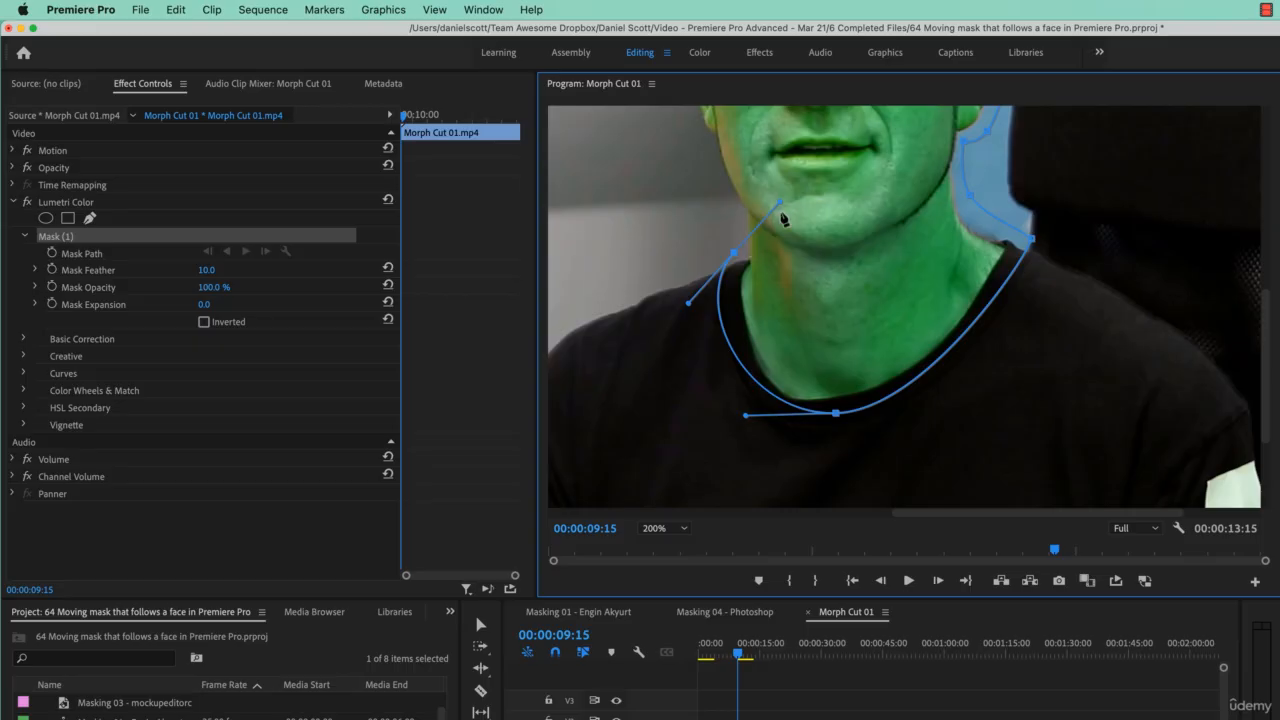
pyautogui.moveTo(781, 203); pyautogui.dragTo(719, 225)
# - Extend the mask path up the left side of the face and close the outline at the starting point
pyautogui.press('space')
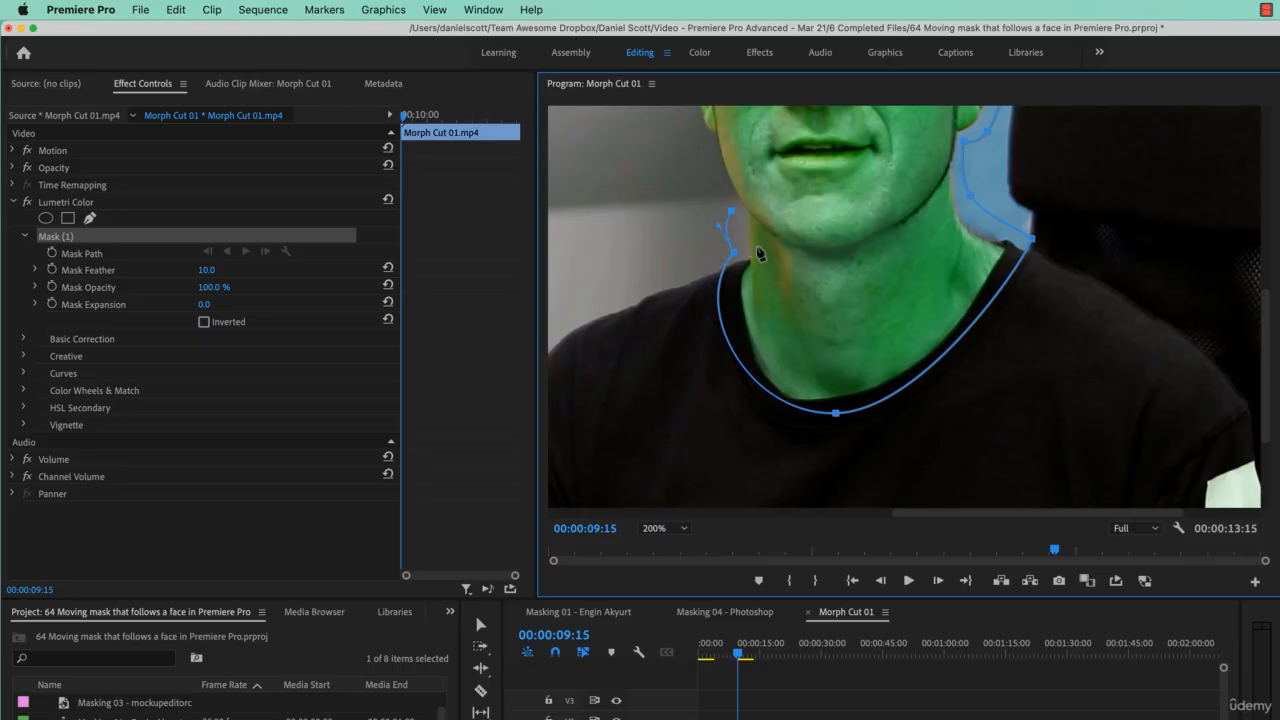
pyautogui.press('space')
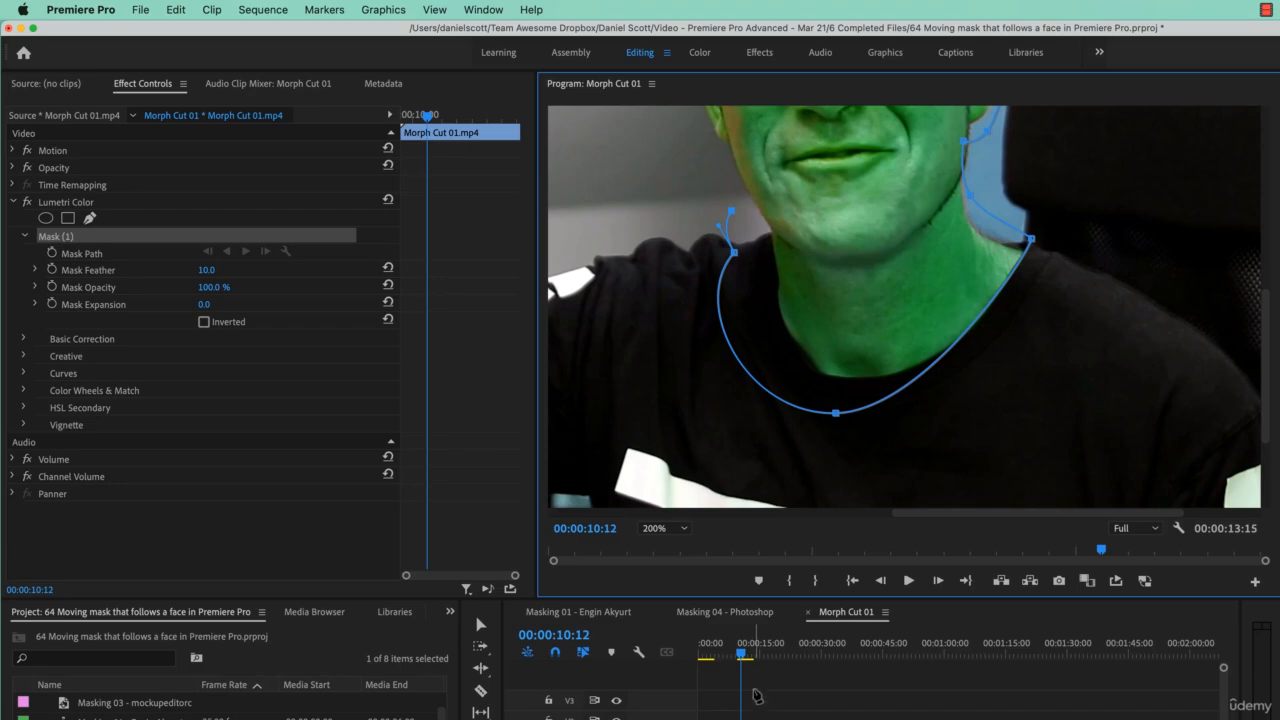
pyautogui.moveTo(741, 655); pyautogui.dragTo(739, 656)
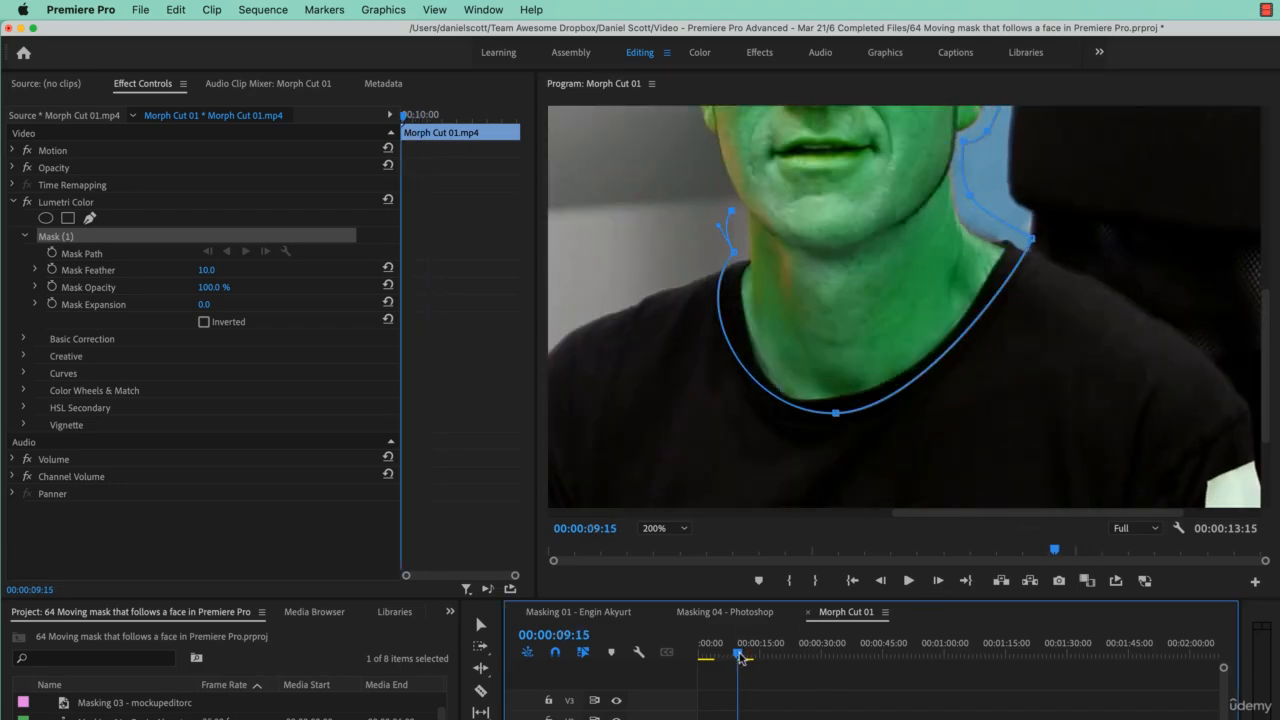
pyautogui.scroll(5, 1250, 310)
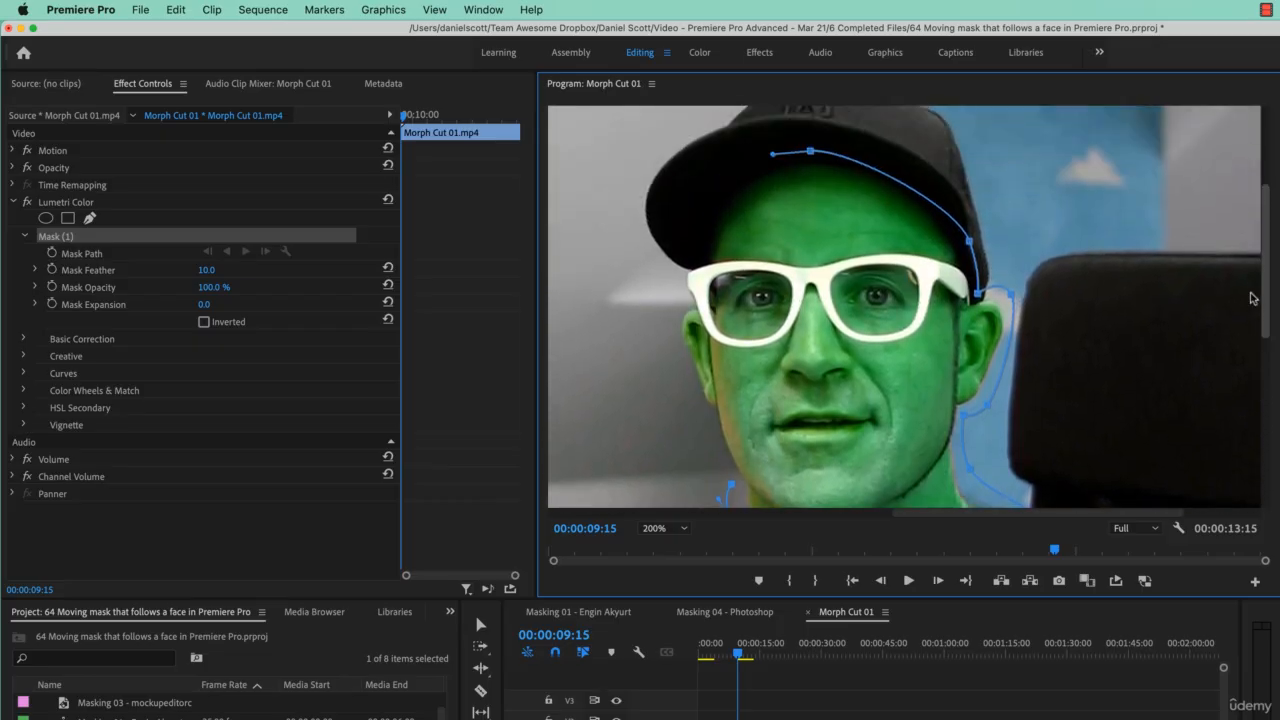
pyautogui.click(706, 387)
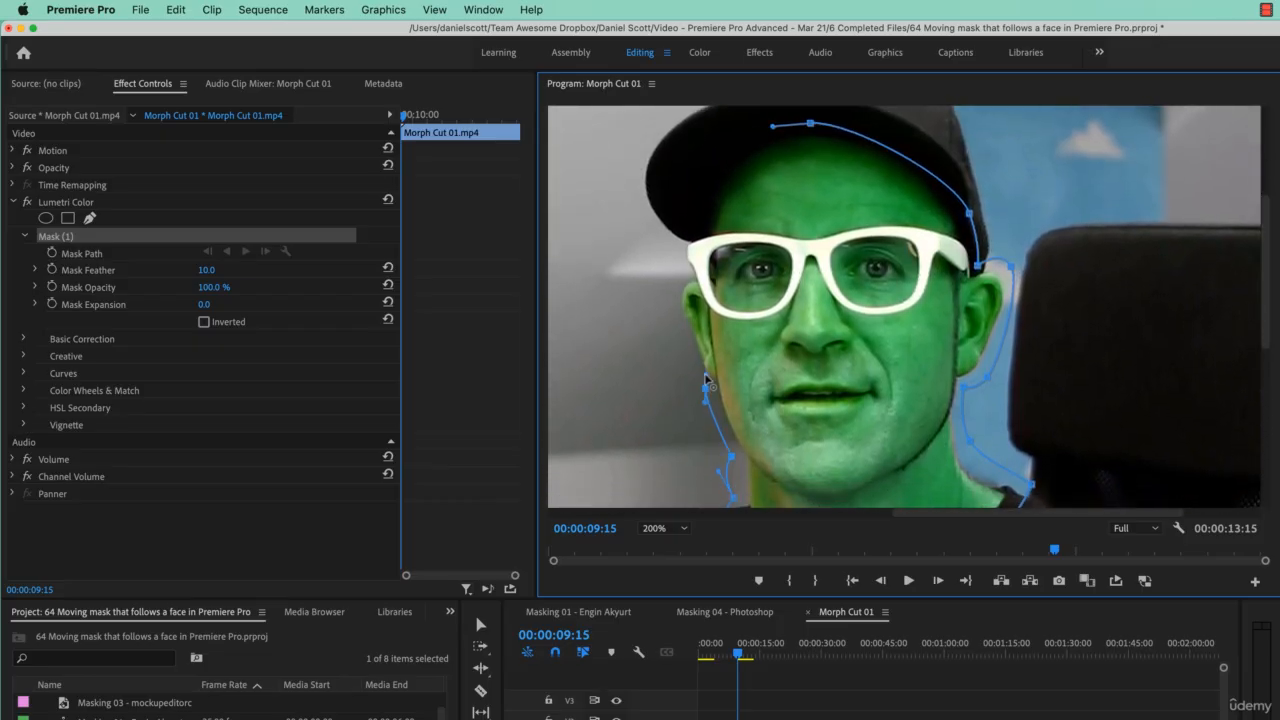
pyautogui.moveTo(707, 371); pyautogui.dragTo(709, 372)
pyautogui.click(700, 377)
pyautogui.click(686, 260)
pyautogui.moveTo(686, 260)
pyautogui.mouseDown()
pyautogui.moveTo(708, 260)
pyautogui.moveTo(667, 252)
pyautogui.mouseUp()
pyautogui.click(677, 245)
# - Reshape the top of the mask so it follows the edge of the cap
pyautogui.press('space')
pyautogui.press('space')
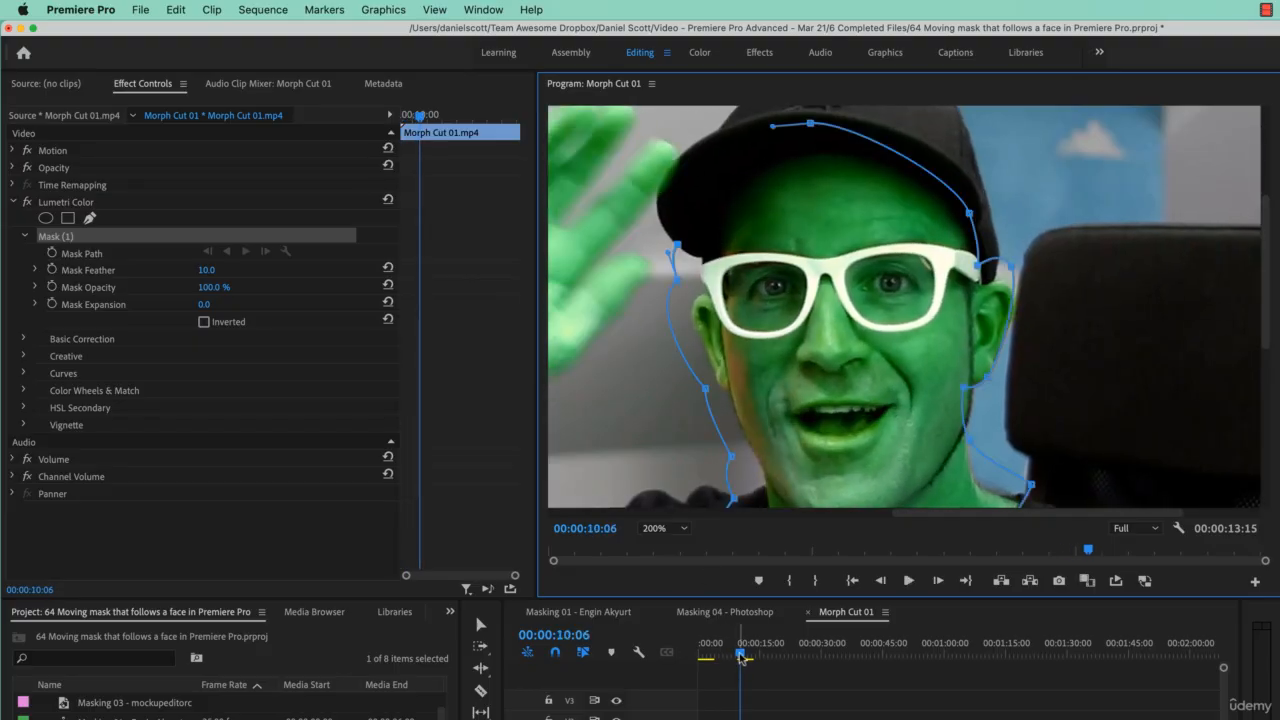
pyautogui.moveTo(741, 656); pyautogui.dragTo(738, 652)
pyautogui.moveTo(1266, 316); pyautogui.dragTo(1260, 277)
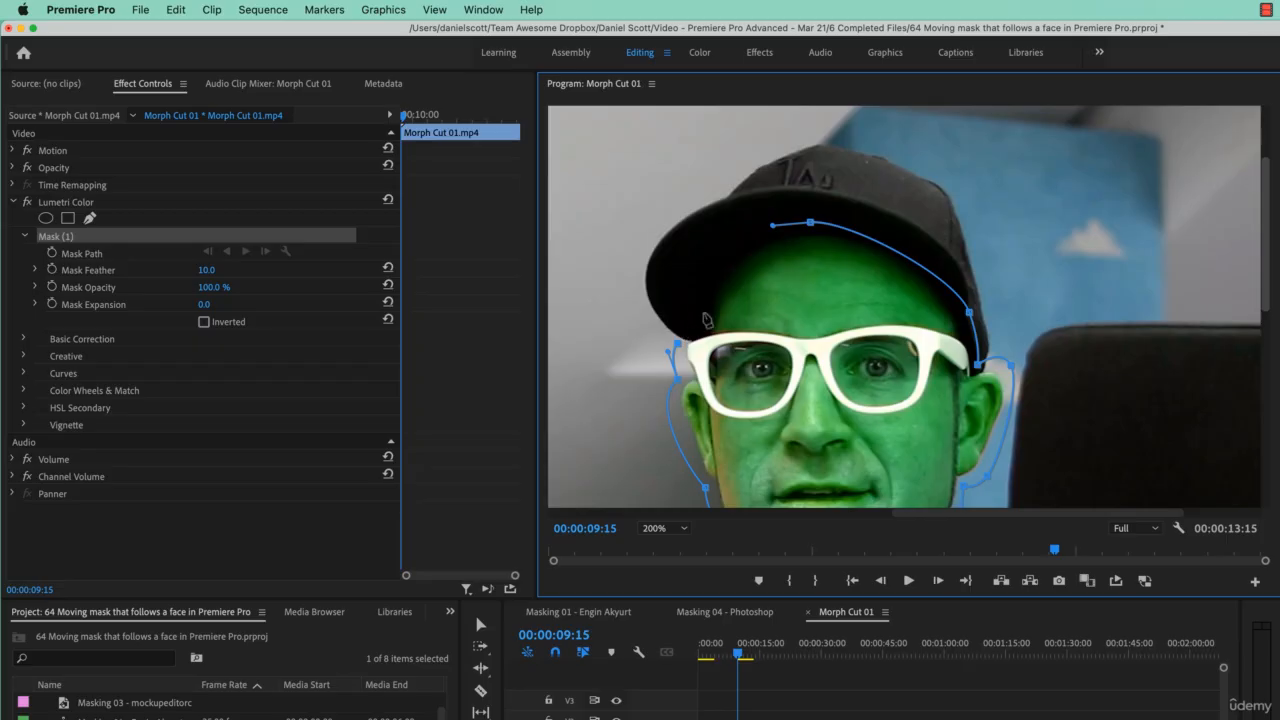
pyautogui.click(816, 228)
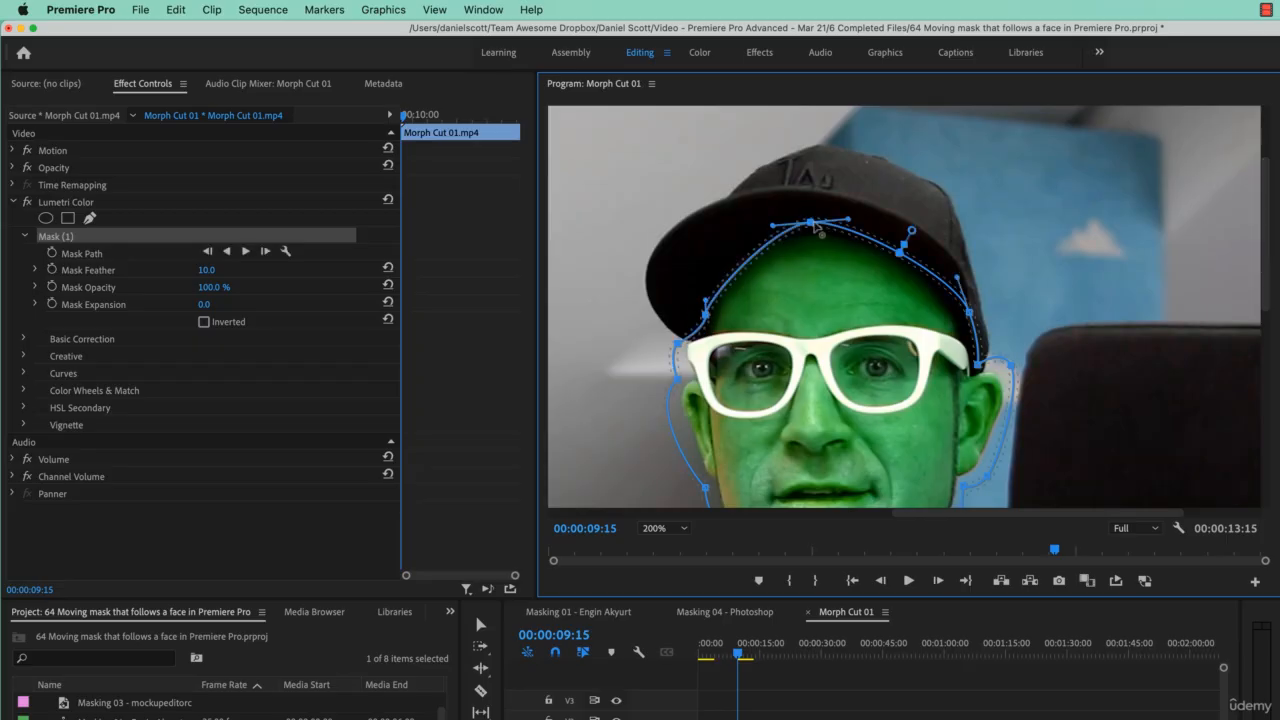
pyautogui.moveTo(816, 228); pyautogui.dragTo(900, 228)
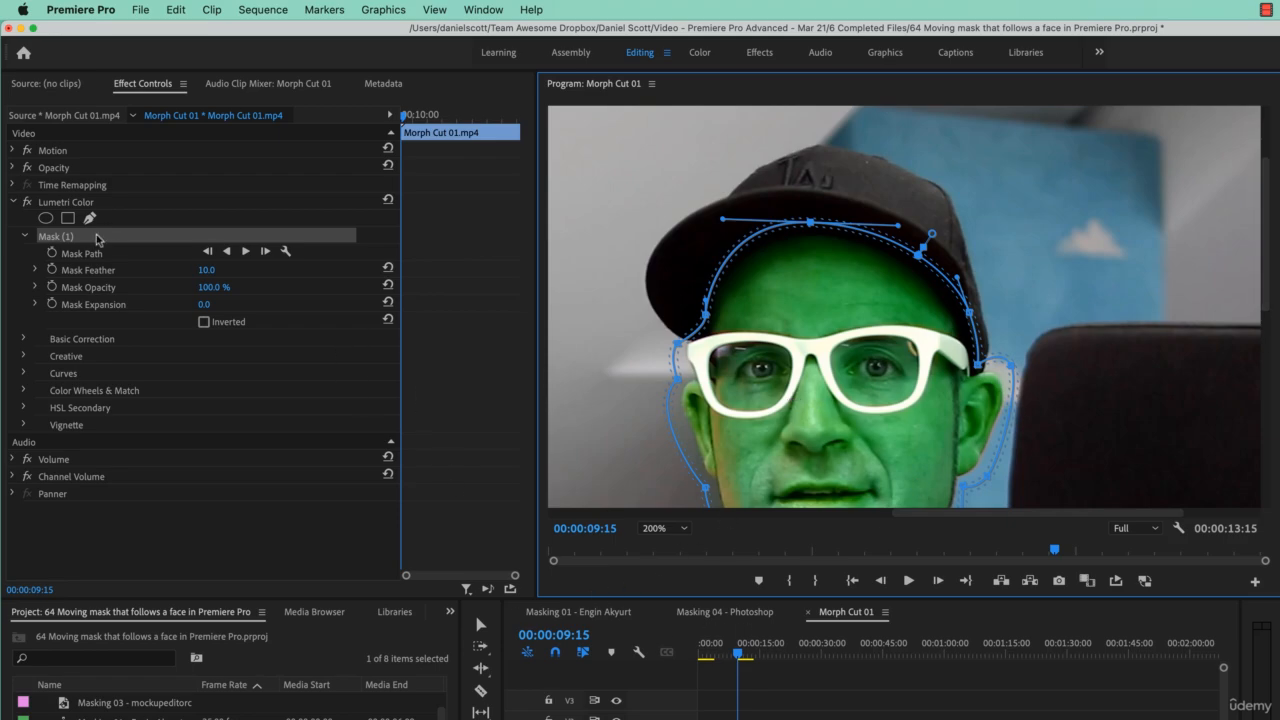
# - Track the selected pen mask forward from 00:00:09:15 to the end of the clip
pyautogui.moveTo(213, 271); pyautogui.dragTo(215, 271)
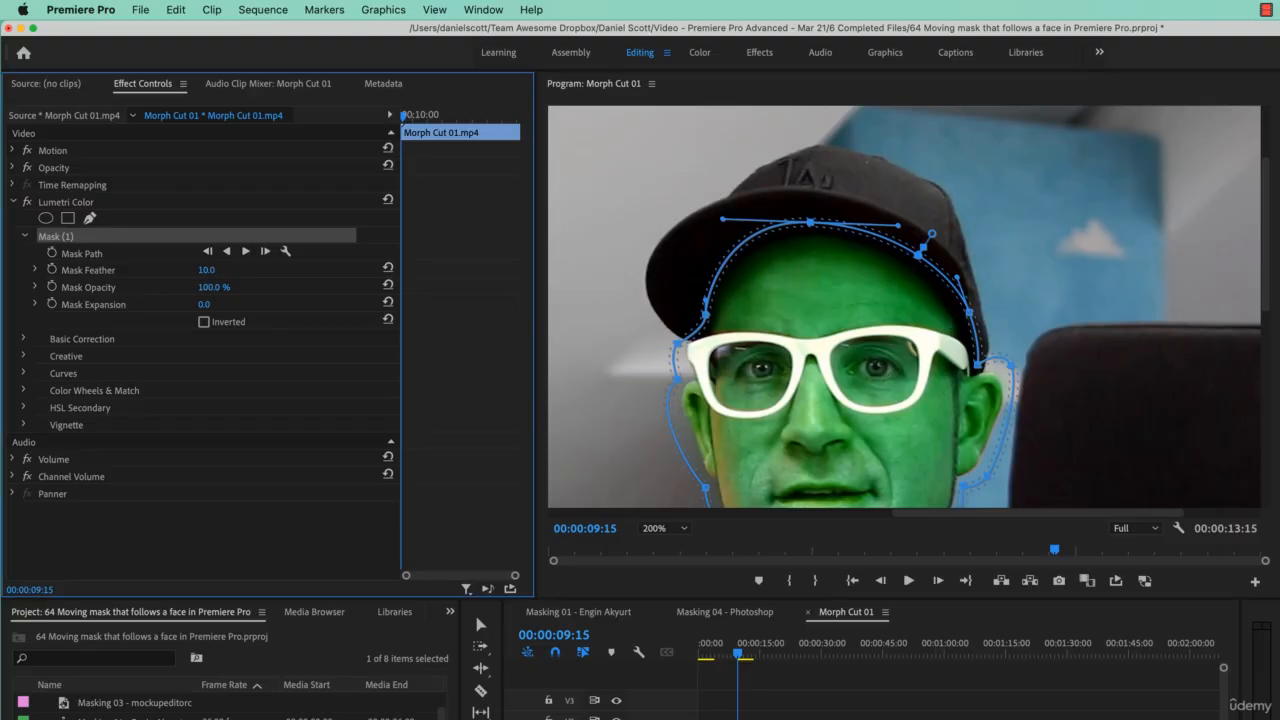
pyautogui.click(214, 271)
pyautogui.click(279, 269)
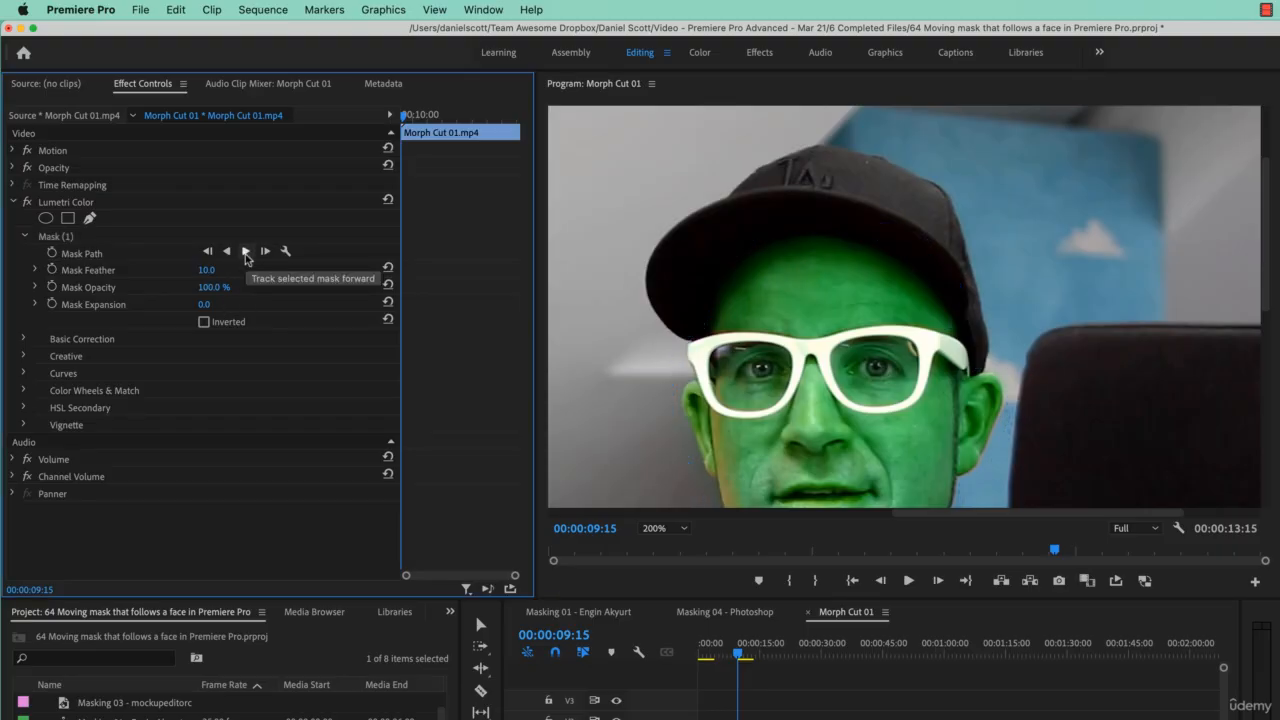
pyautogui.click(246, 251)
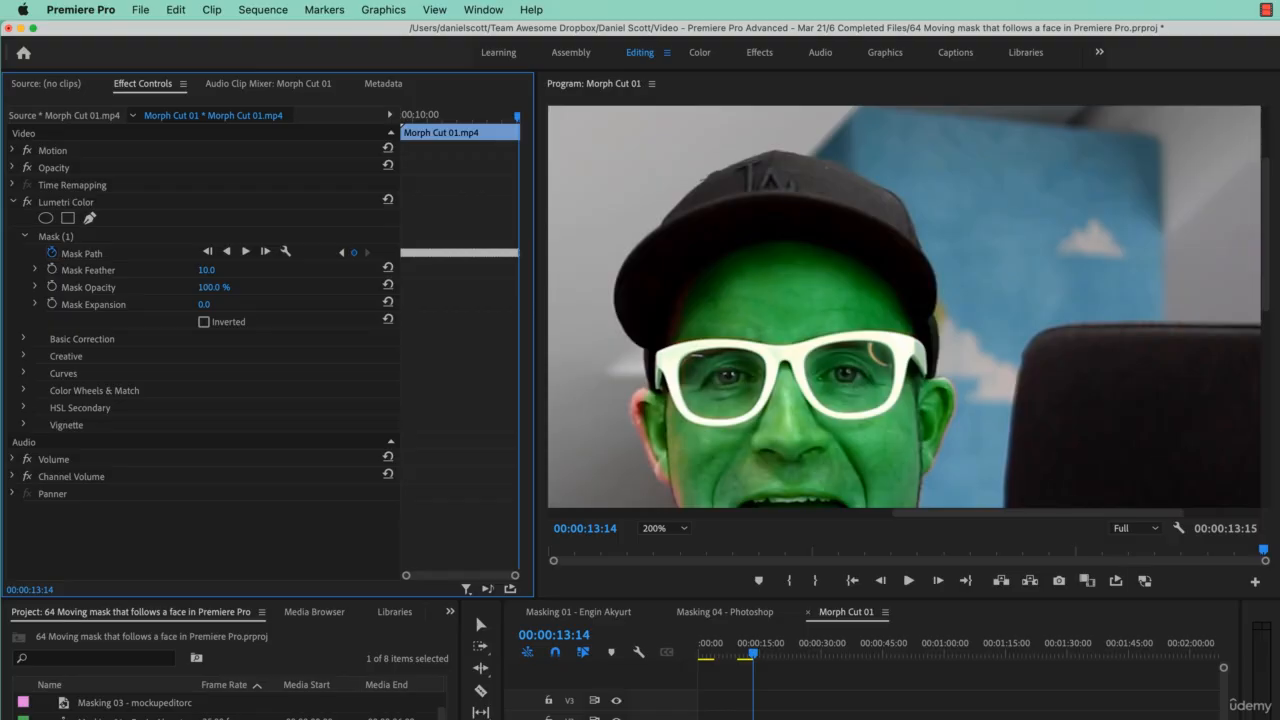
# - Scrub through the clip and select the mask path to review how the tracked mask follows the face
pyautogui.click(751, 657)
pyautogui.click(748, 657)
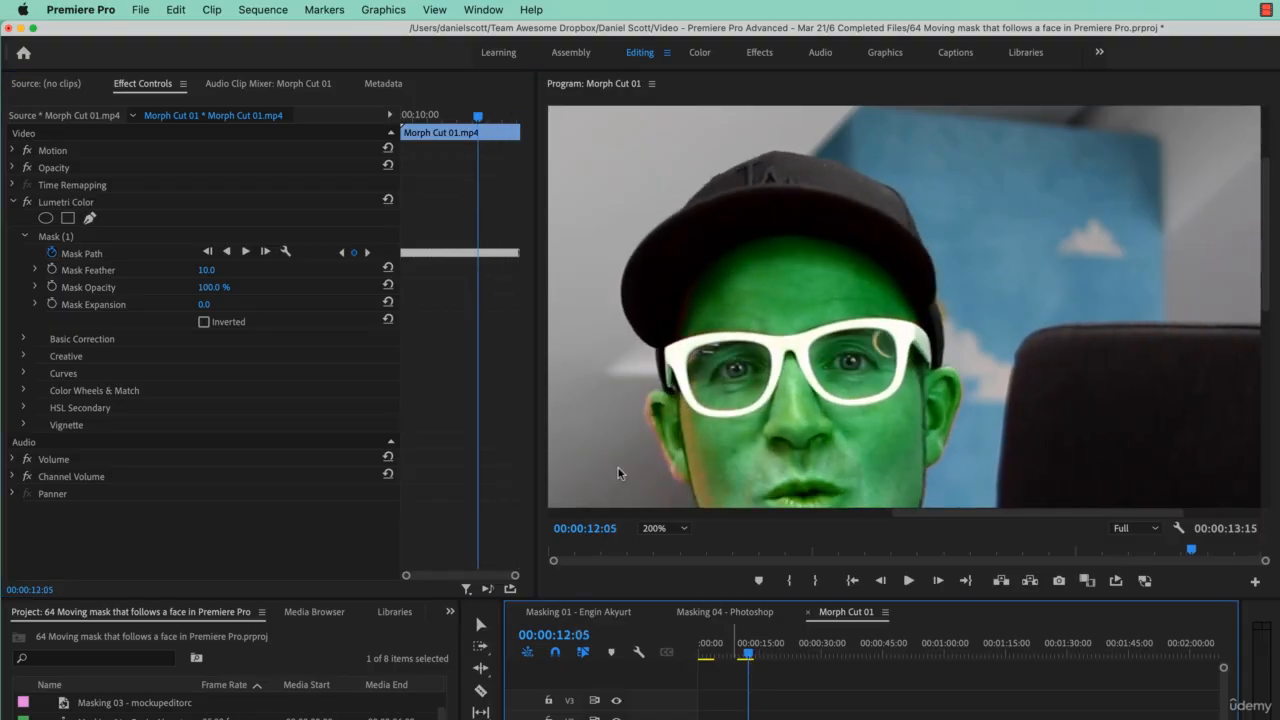
pyautogui.click(88, 253)
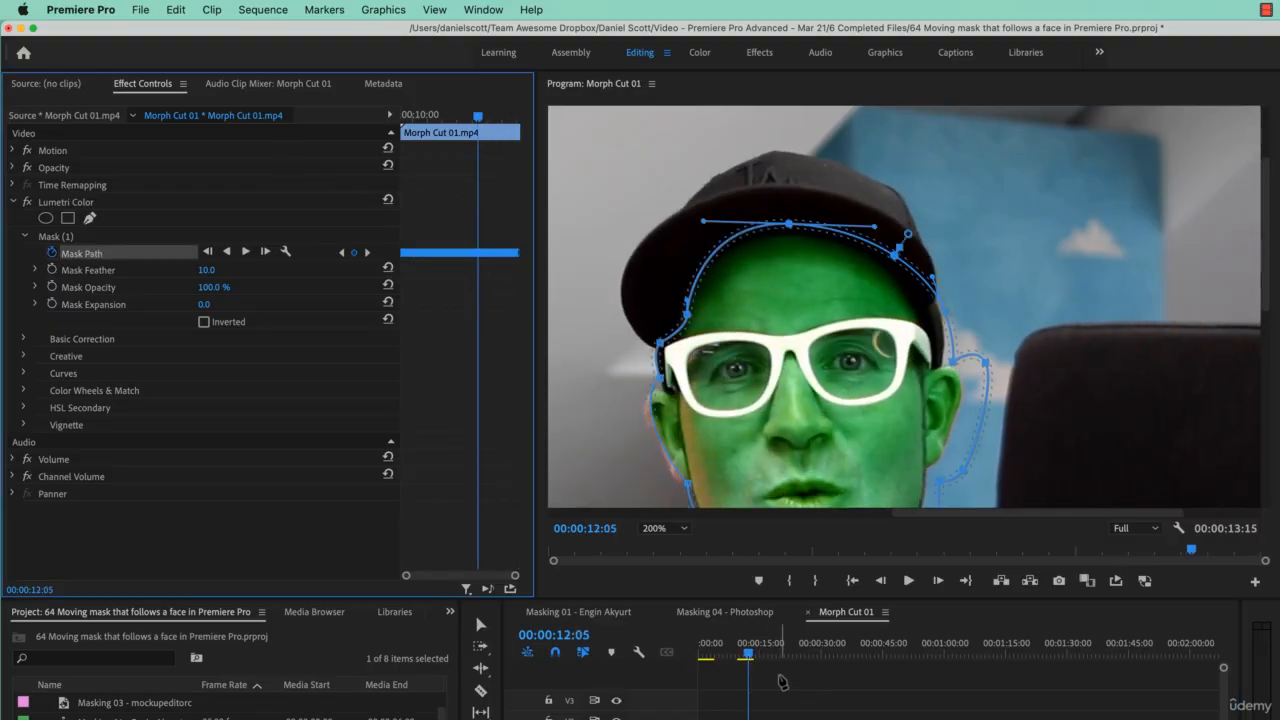
pyautogui.moveTo(749, 657); pyautogui.dragTo(740, 660)
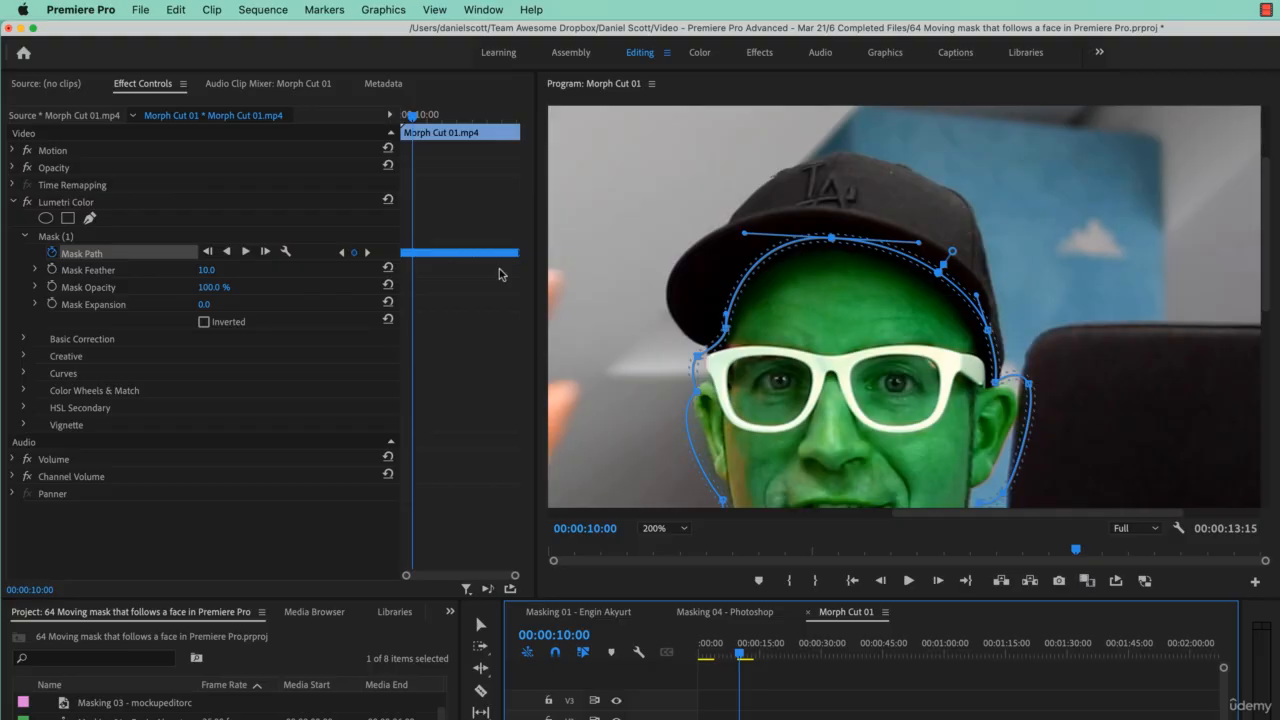
# - Save the project, undo the mask tracking, and return the playhead to 00:00:09:15
pyautogui.press('super+s')
pyautogui.press('super+z')
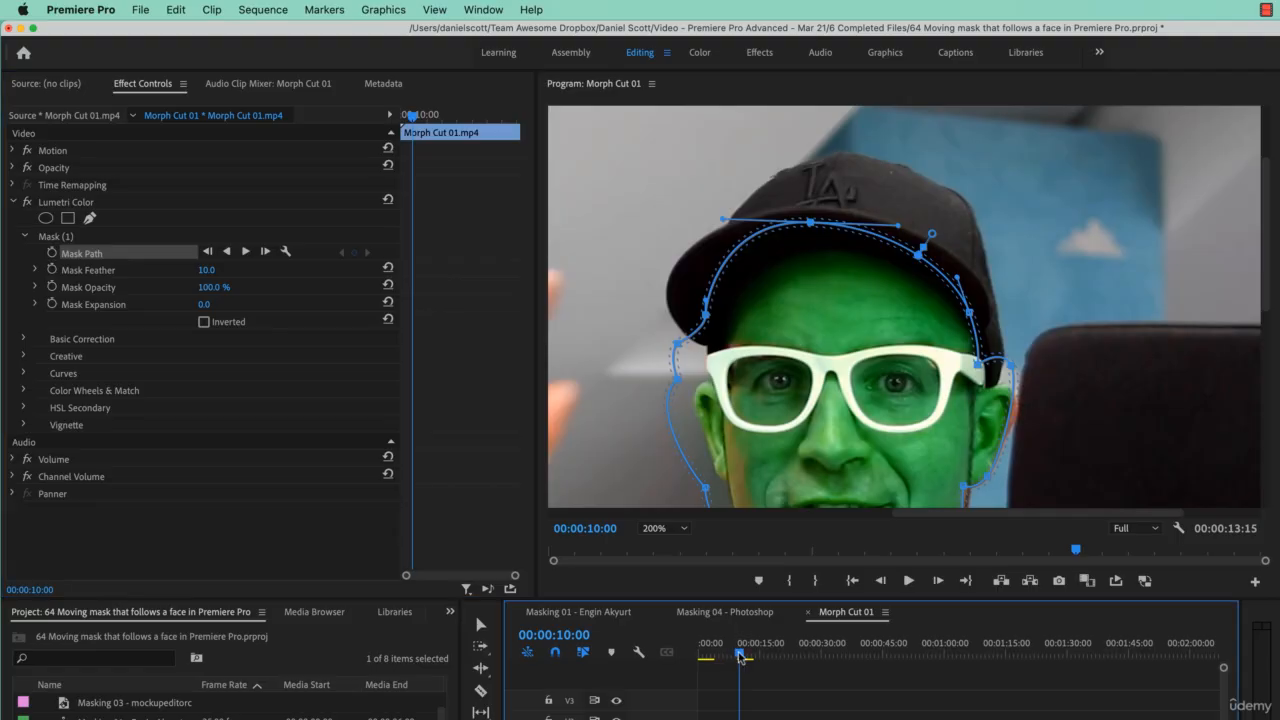
pyautogui.moveTo(740, 657); pyautogui.dragTo(738, 657)
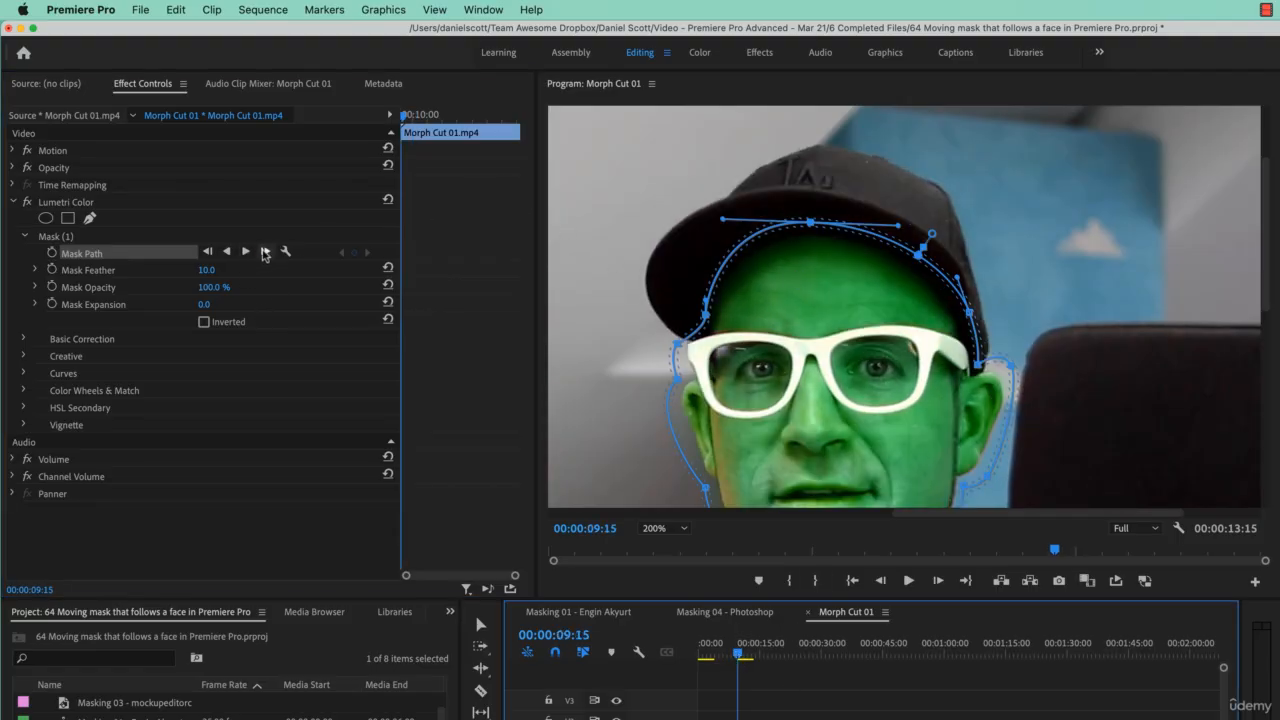
# - Track the selected pen mask forward one frame at a time from 00:00:09:15 to 00:00:09:19
pyautogui.click(246, 251)
pyautogui.click(680, 345)
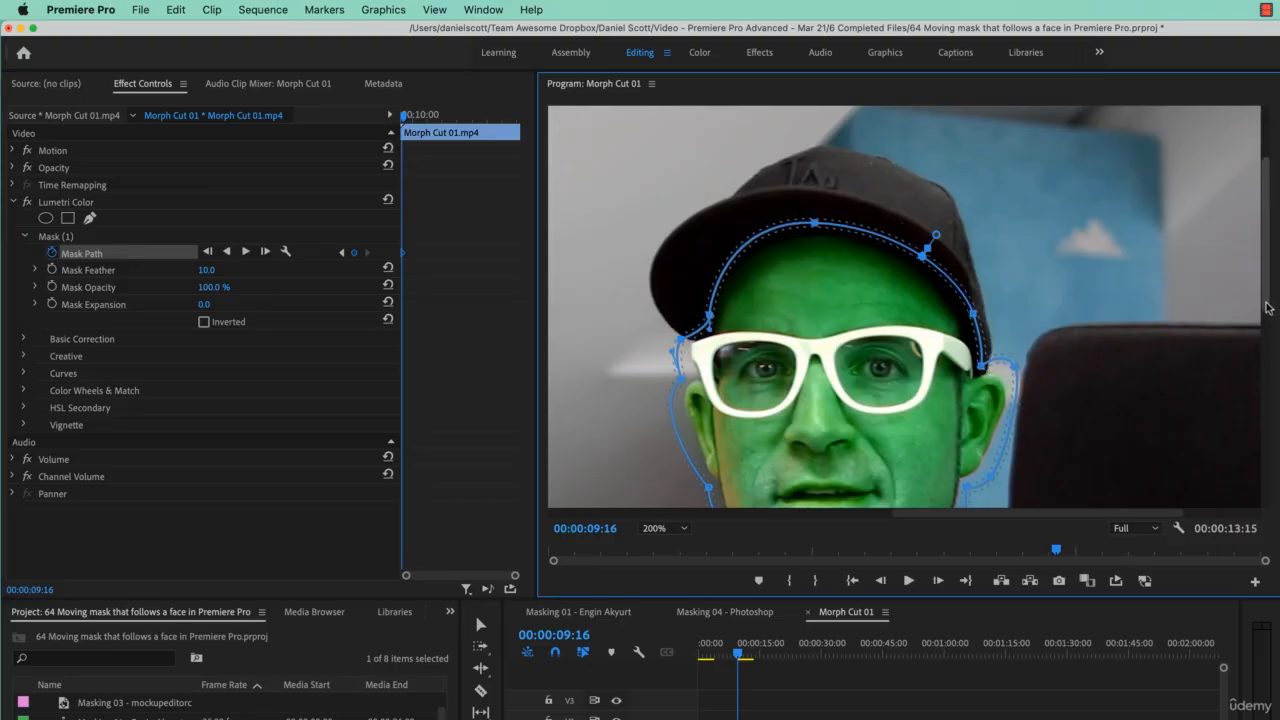
pyautogui.moveTo(1268, 310); pyautogui.dragTo(1263, 398)
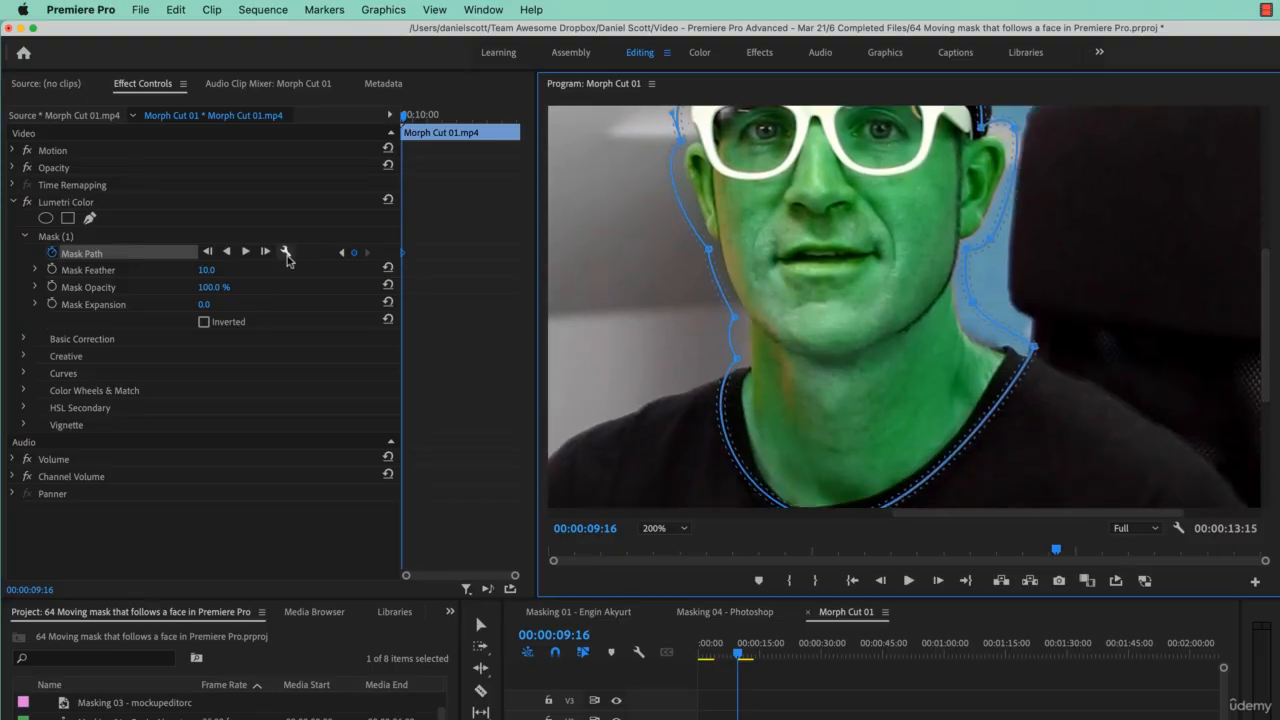
pyautogui.click(266, 253)
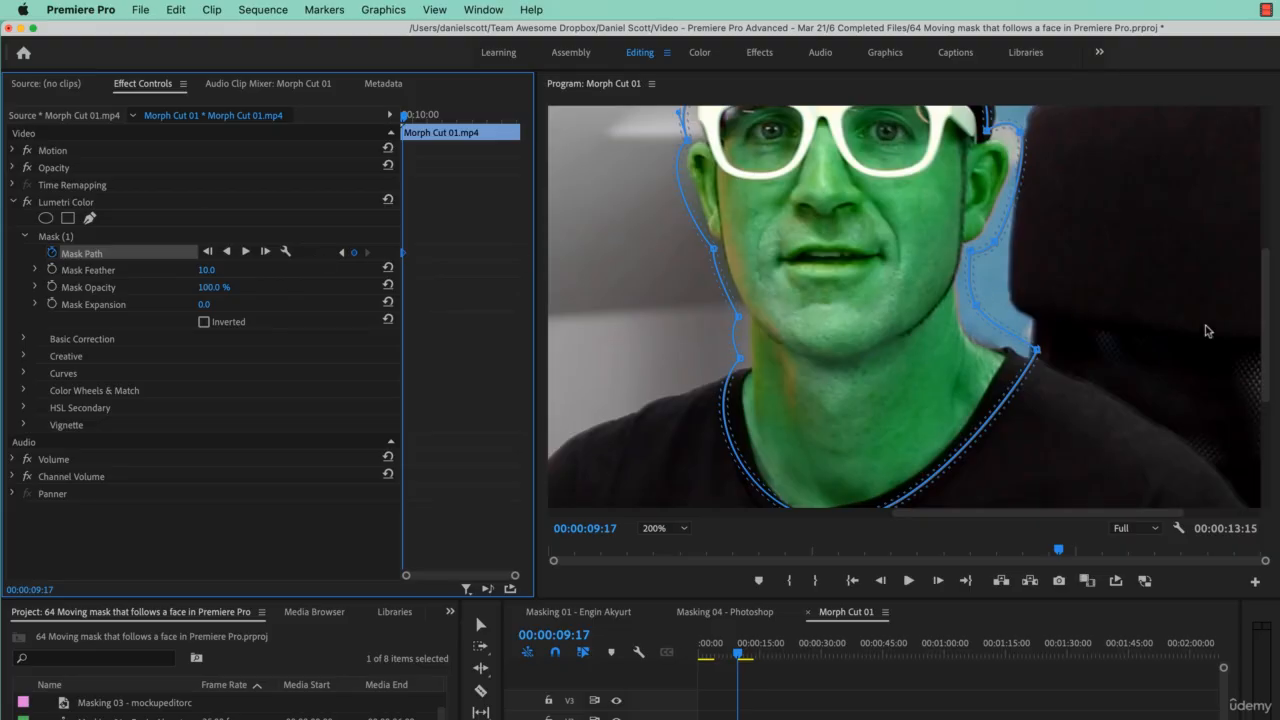
pyautogui.moveTo(1263, 321); pyautogui.dragTo(1264, 281)
pyautogui.click(265, 251)
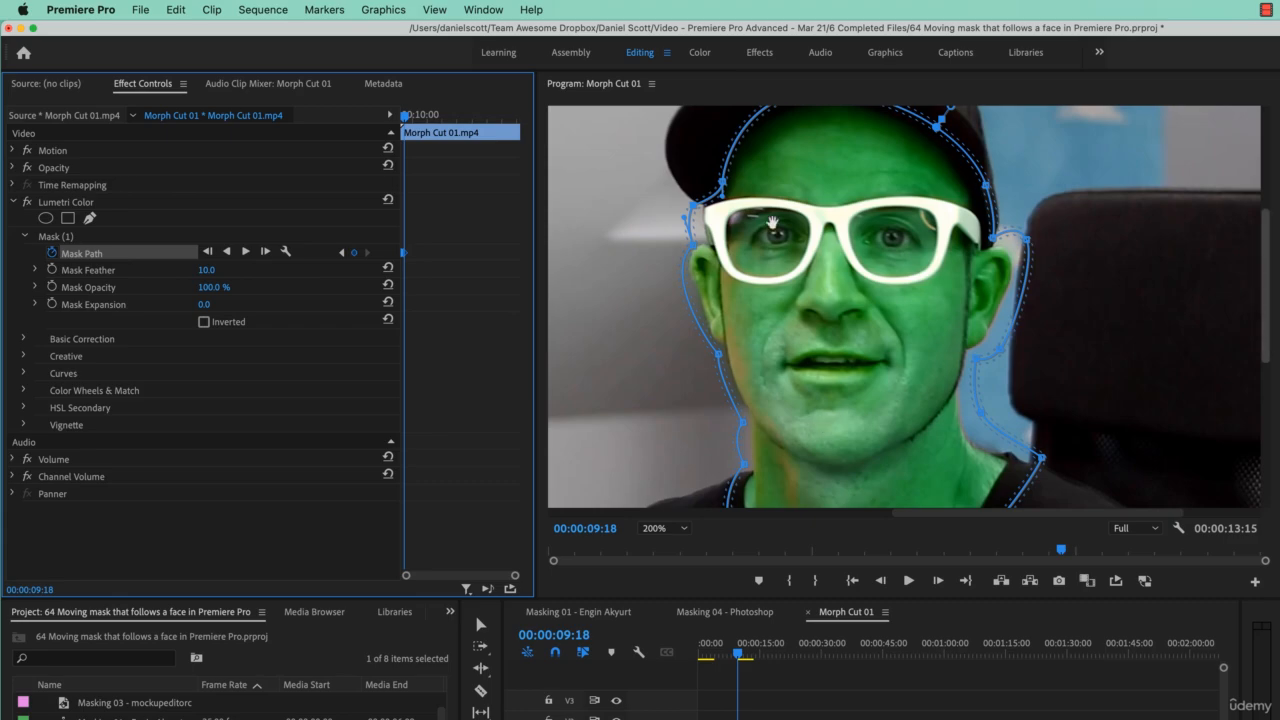
pyautogui.click(696, 248)
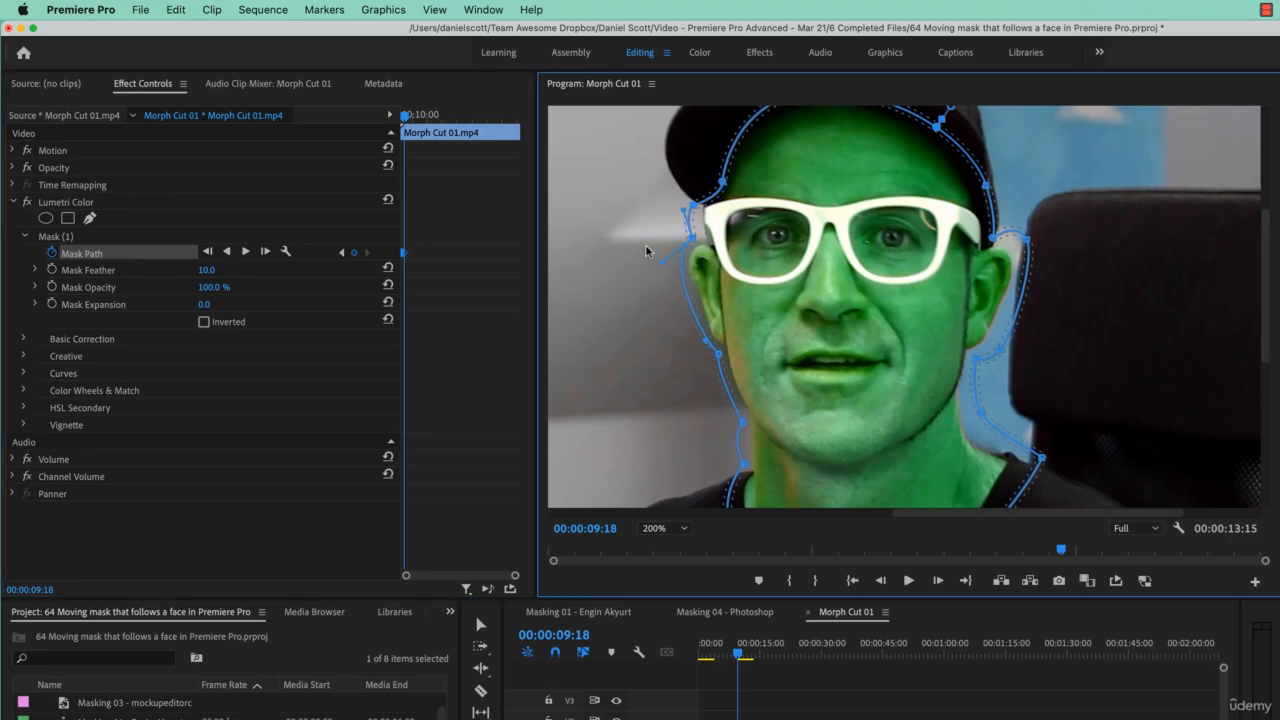
pyautogui.click(268, 251)
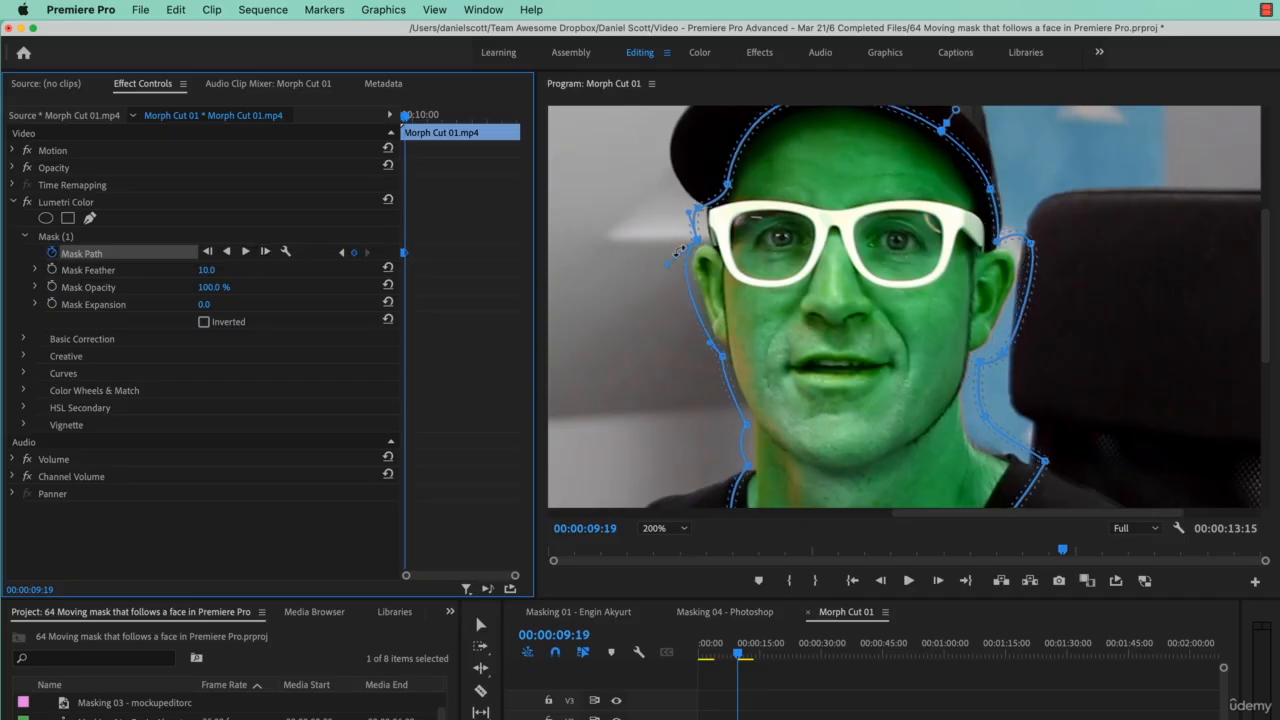
# - Move the mask points at the right ear and left temple onto the face edge, then track one more frame forward
pyautogui.click(1000, 246)
pyautogui.moveTo(999, 242); pyautogui.dragTo(1028, 245)
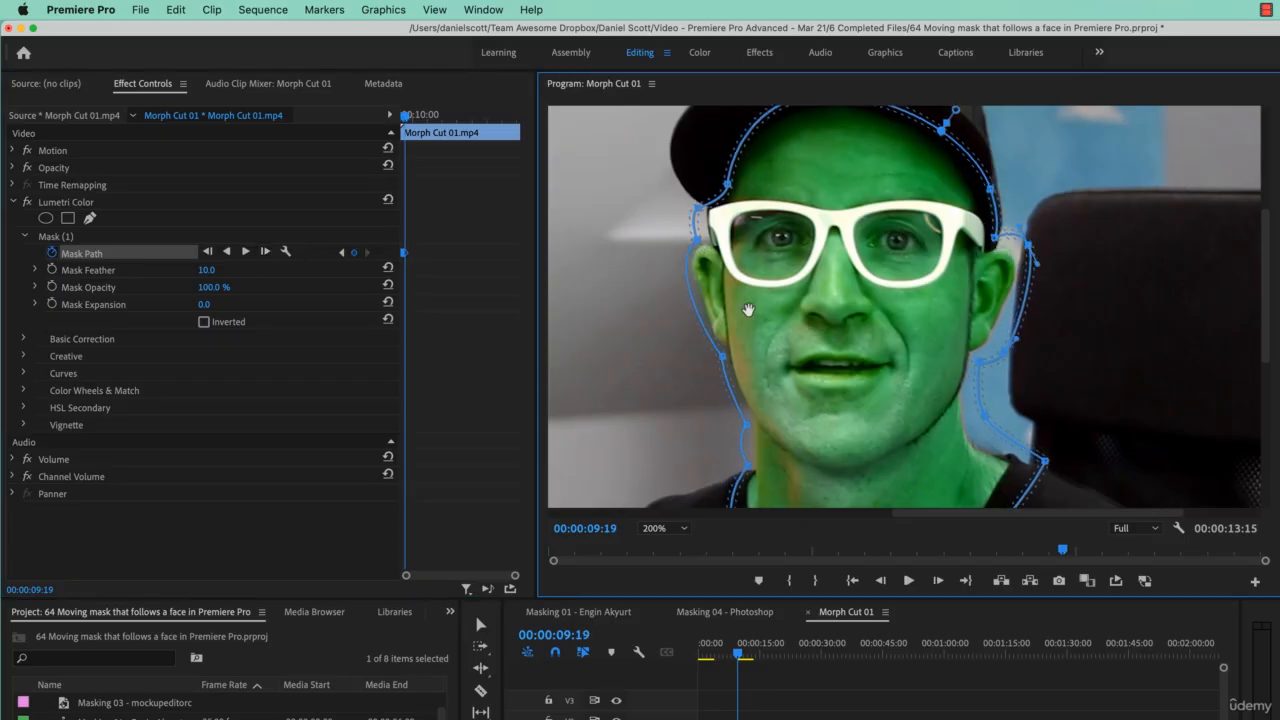
pyautogui.moveTo(723, 357); pyautogui.dragTo(719, 363)
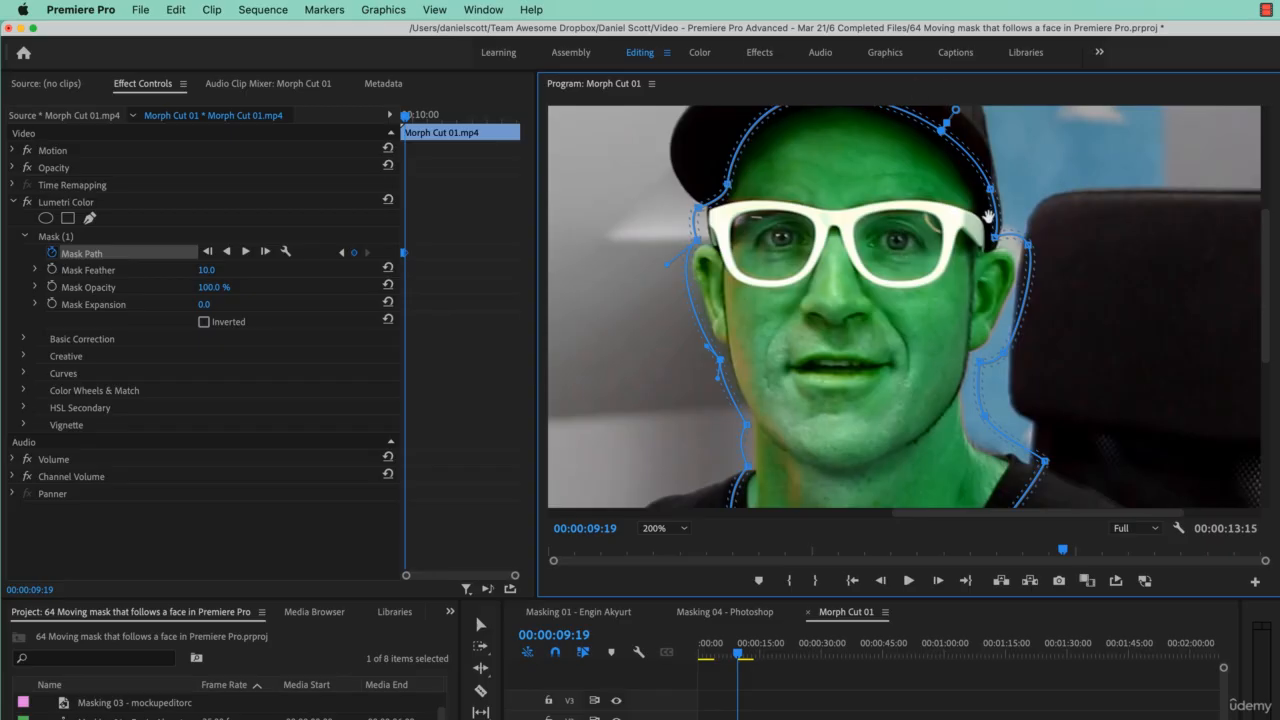
pyautogui.moveTo(697, 241); pyautogui.dragTo(689, 238)
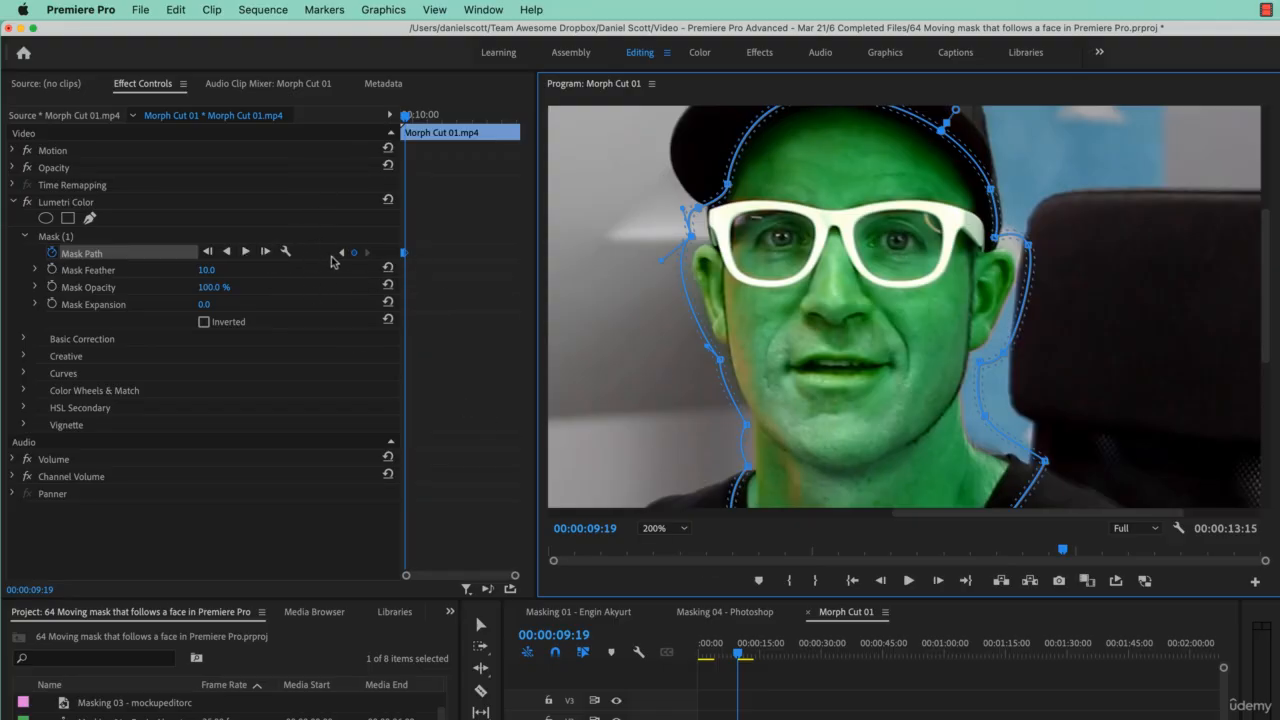
pyautogui.click(266, 252)
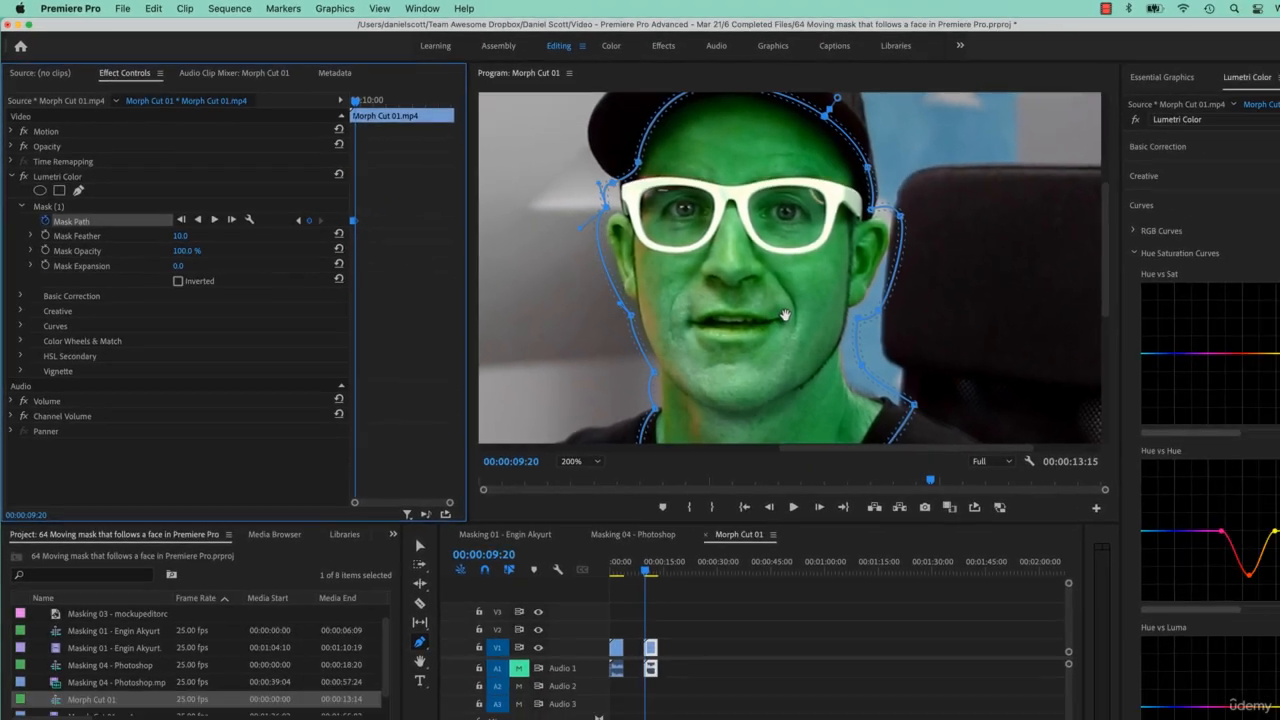
# - Toggle the Program Monitor to full screen and back to review the tracked mask
pyautogui.press('`')
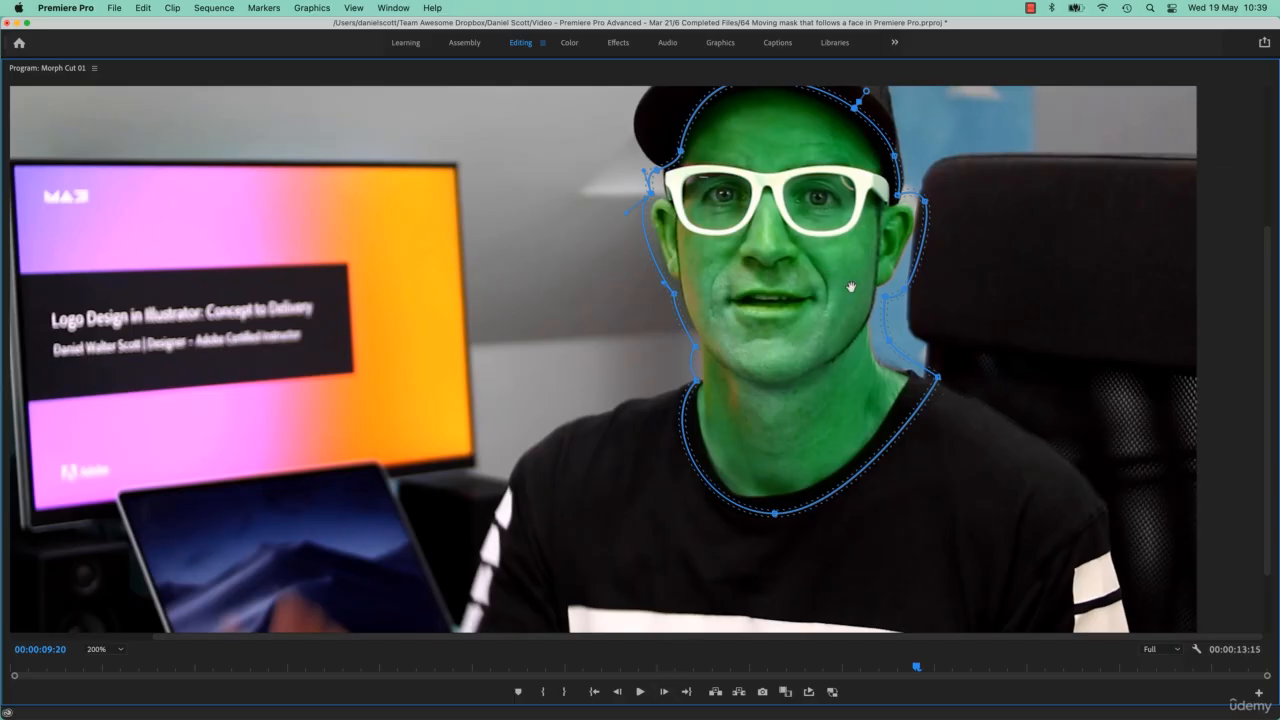
pyautogui.press('`')
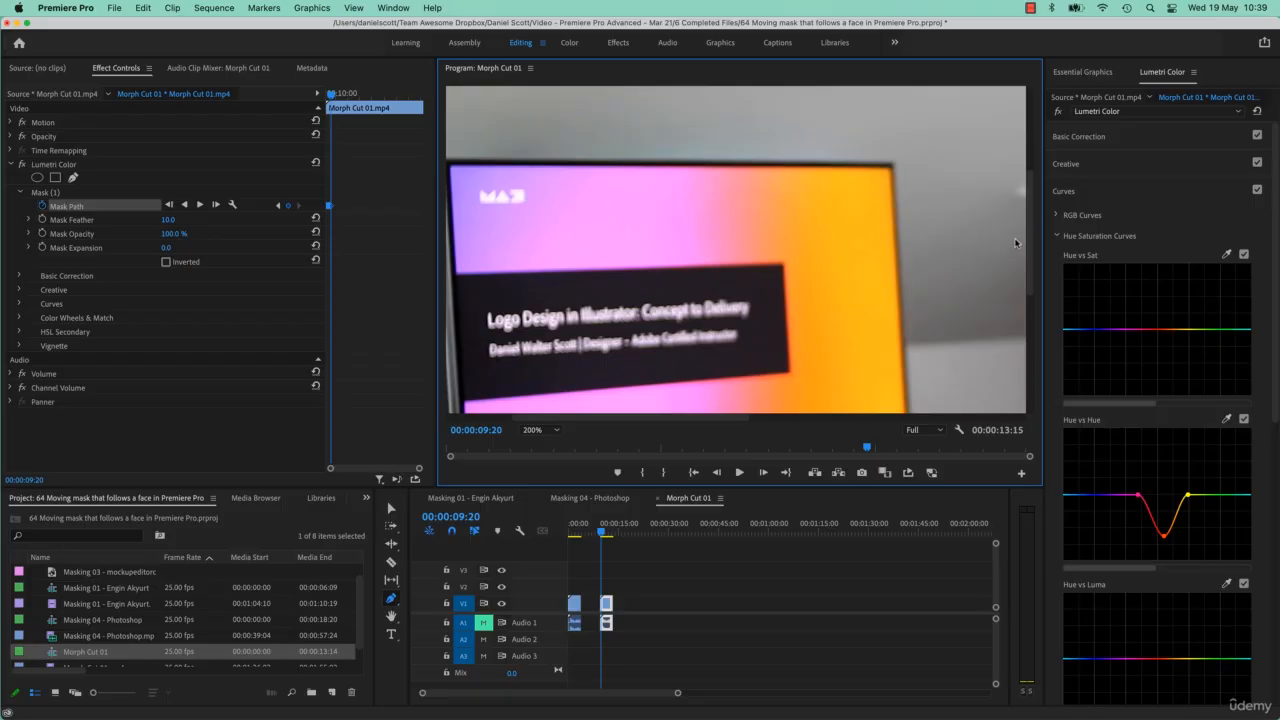
pyautogui.moveTo(1035, 253); pyautogui.dragTo(1033, 310)
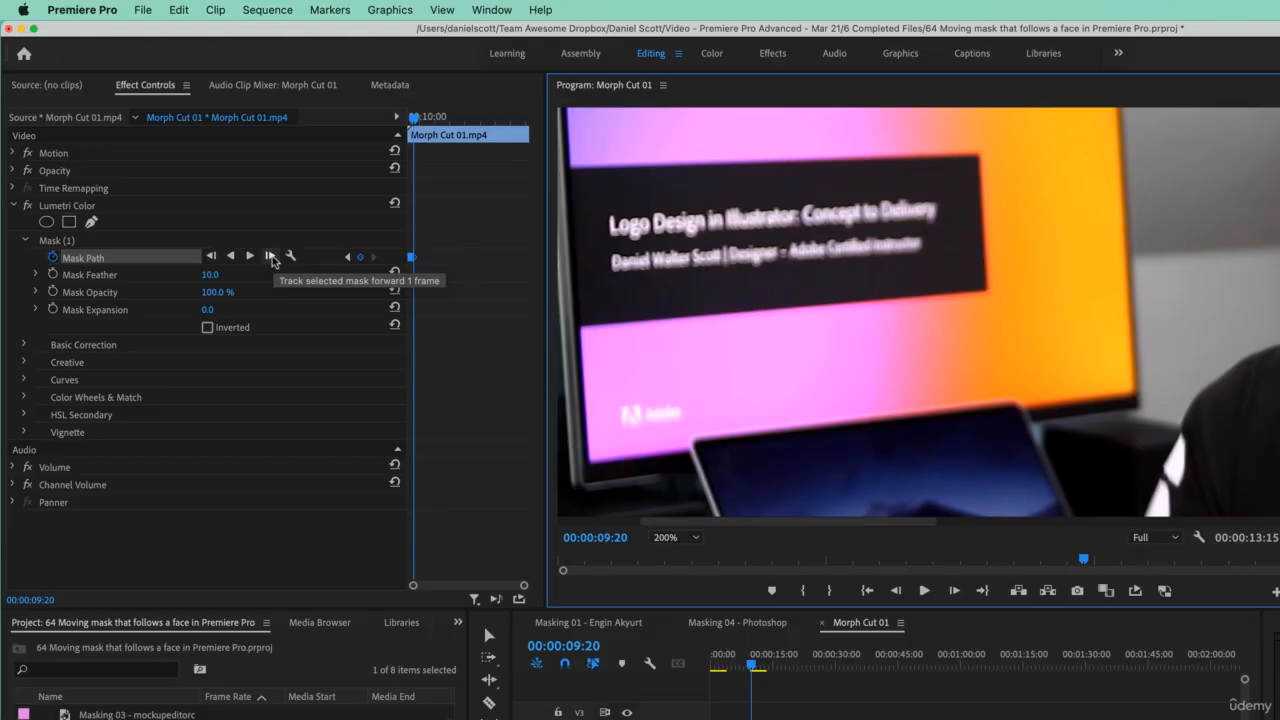
# - Open Keyboard Shortcuts, search for track commands, and close the dialog
pyautogui.click(104, 11)
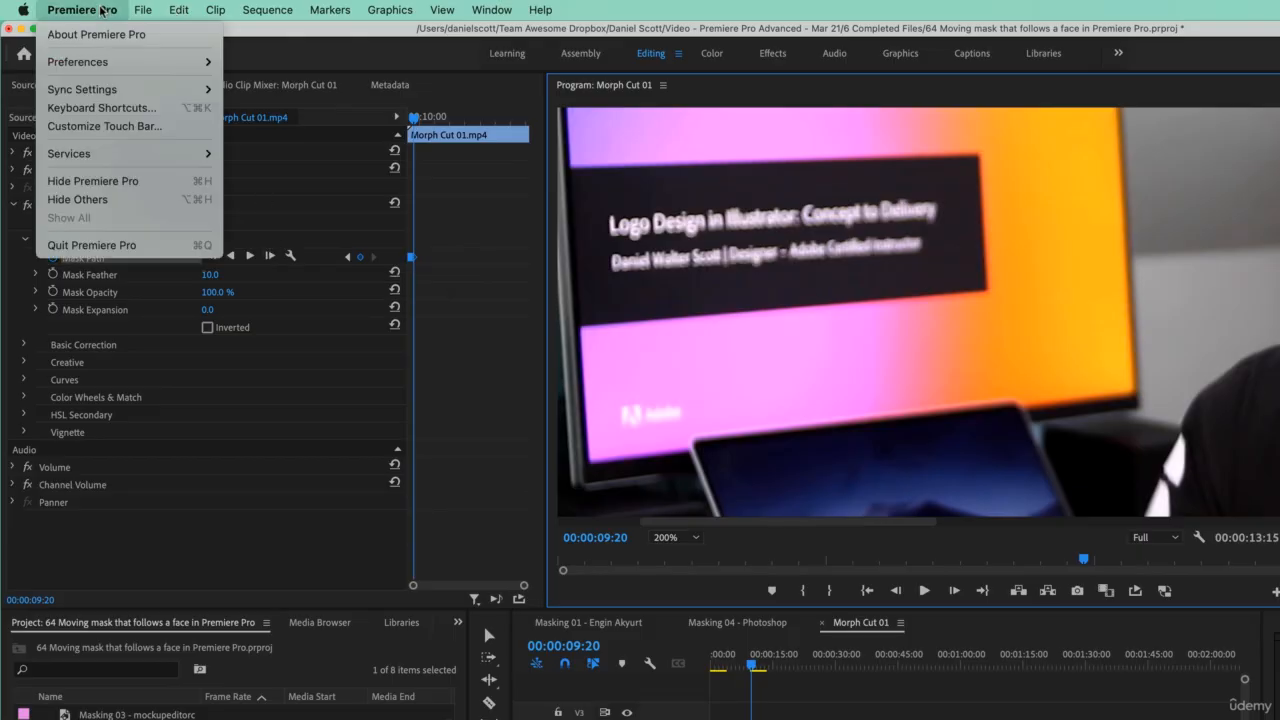
pyautogui.click(104, 108)
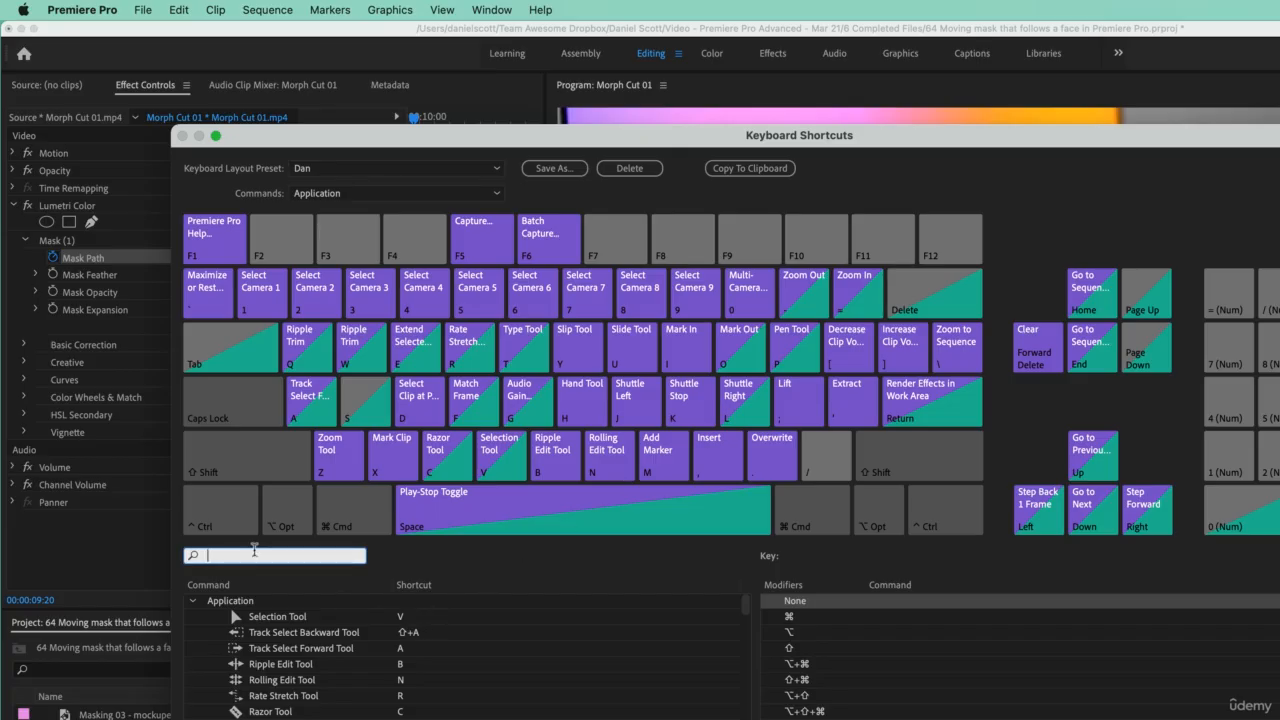
pyautogui.write('track')
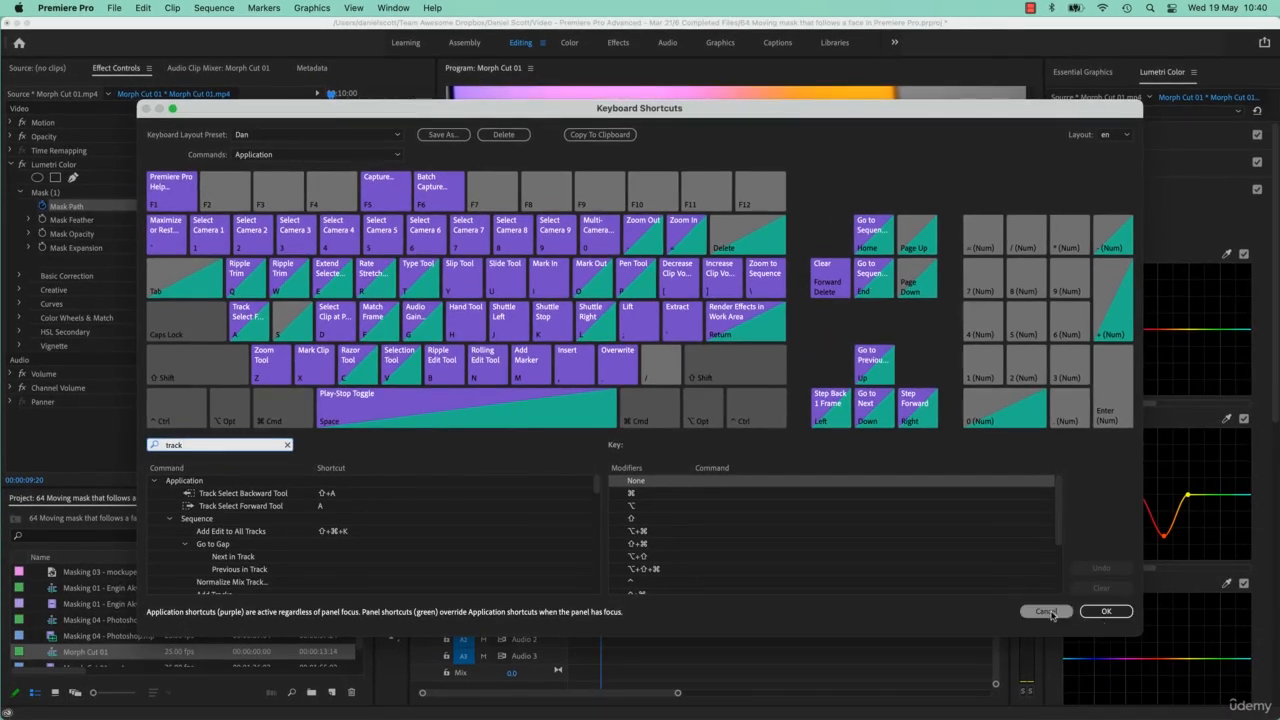
pyautogui.click(1045, 611)
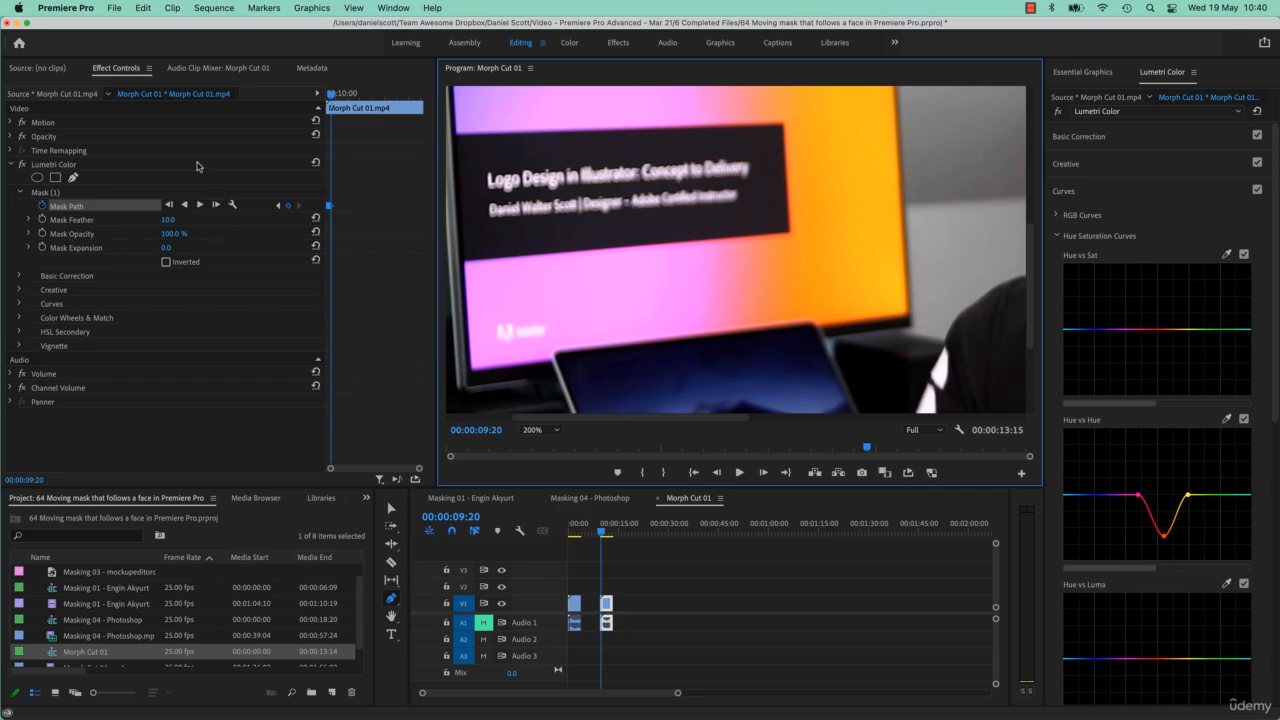
# - Reopen Keyboard Shortcuts, search for step forward, and clear the shortcut of the Program Monitor Panel's Step Forward command
pyautogui.click(62, 8)
pyautogui.click(84, 86)
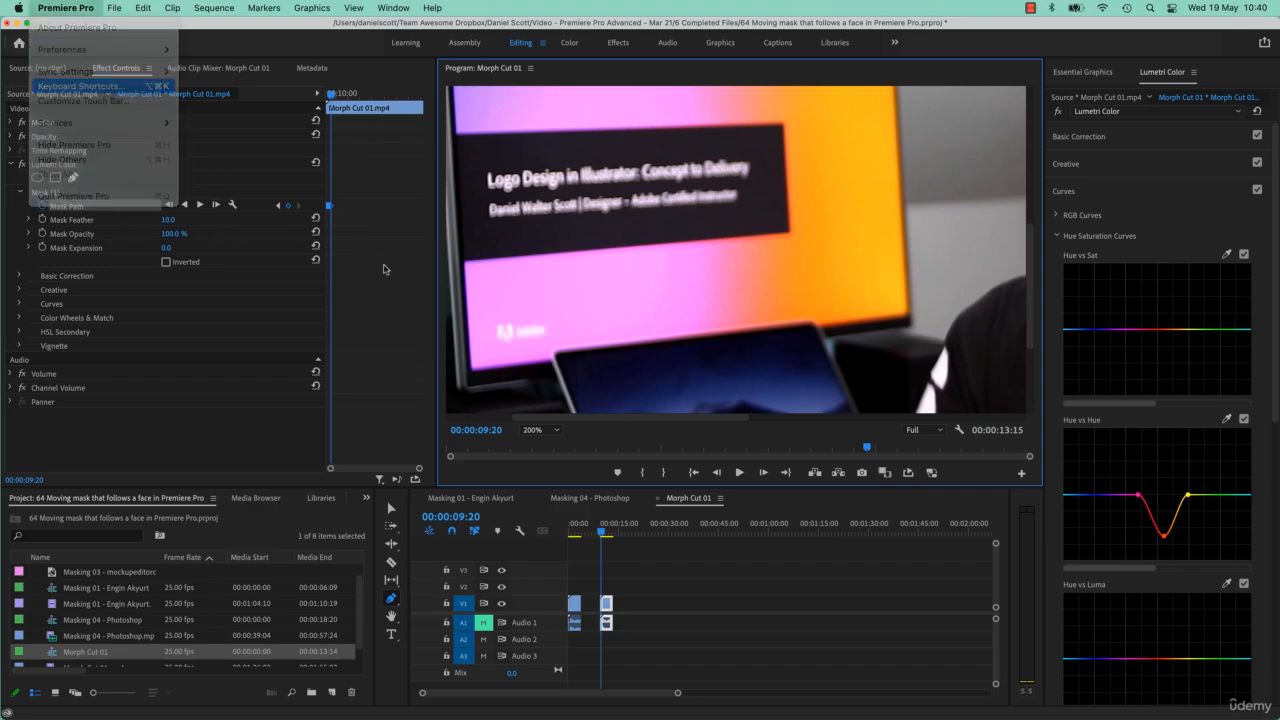
pyautogui.write('mask fo')
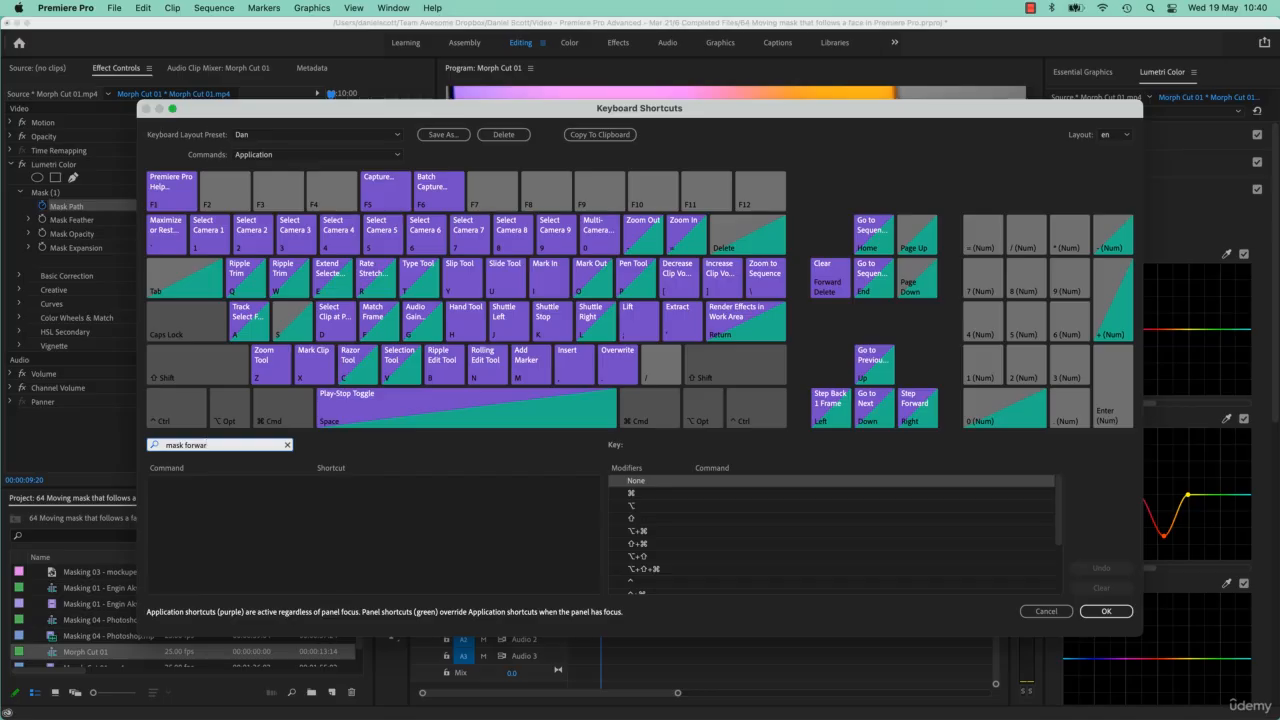
pyautogui.write('rwar')
pyautogui.press('BackSpace')
pyautogui.press('BackSpace')
pyautogui.press('BackSpace')
pyautogui.press('BackSpace')
pyautogui.press('BackSpace')
pyautogui.press('BackSpace')
pyautogui.press('BackSpace')
pyautogui.press('BackSpace')
pyautogui.press('BackSpace')
pyautogui.press('BackSpace')
pyautogui.press('BackSpace')
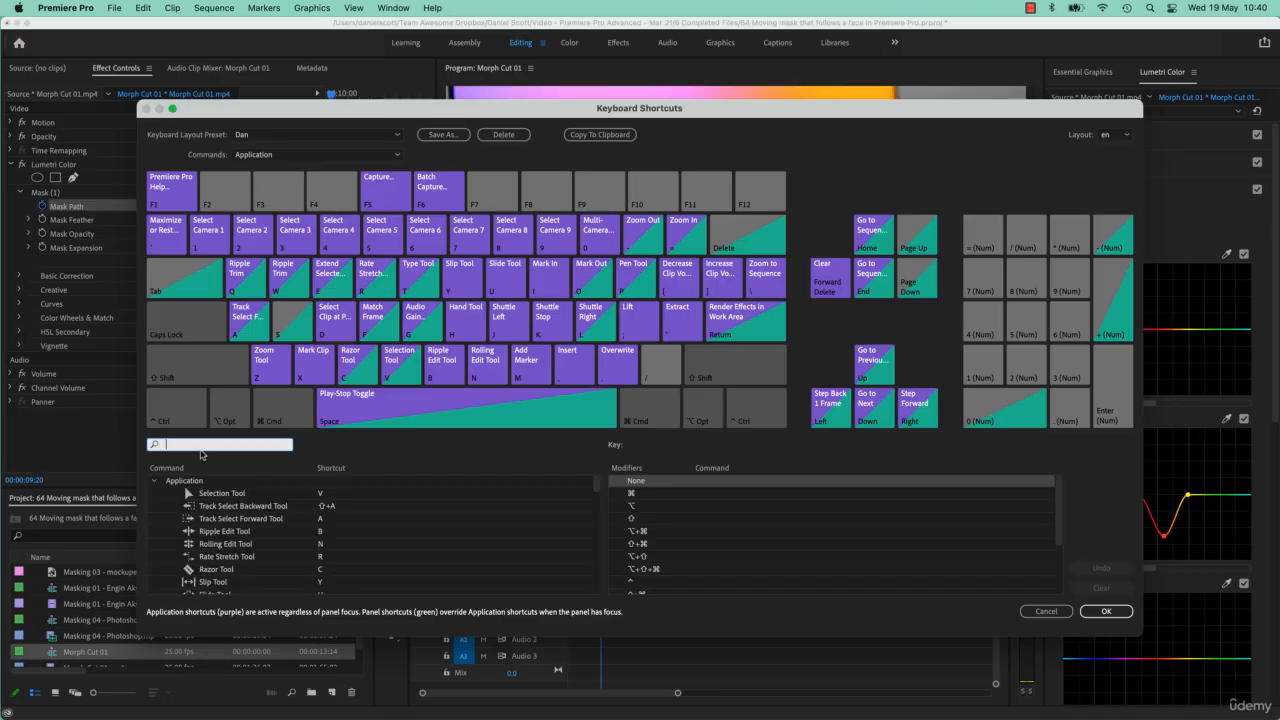
pyautogui.write('step w')
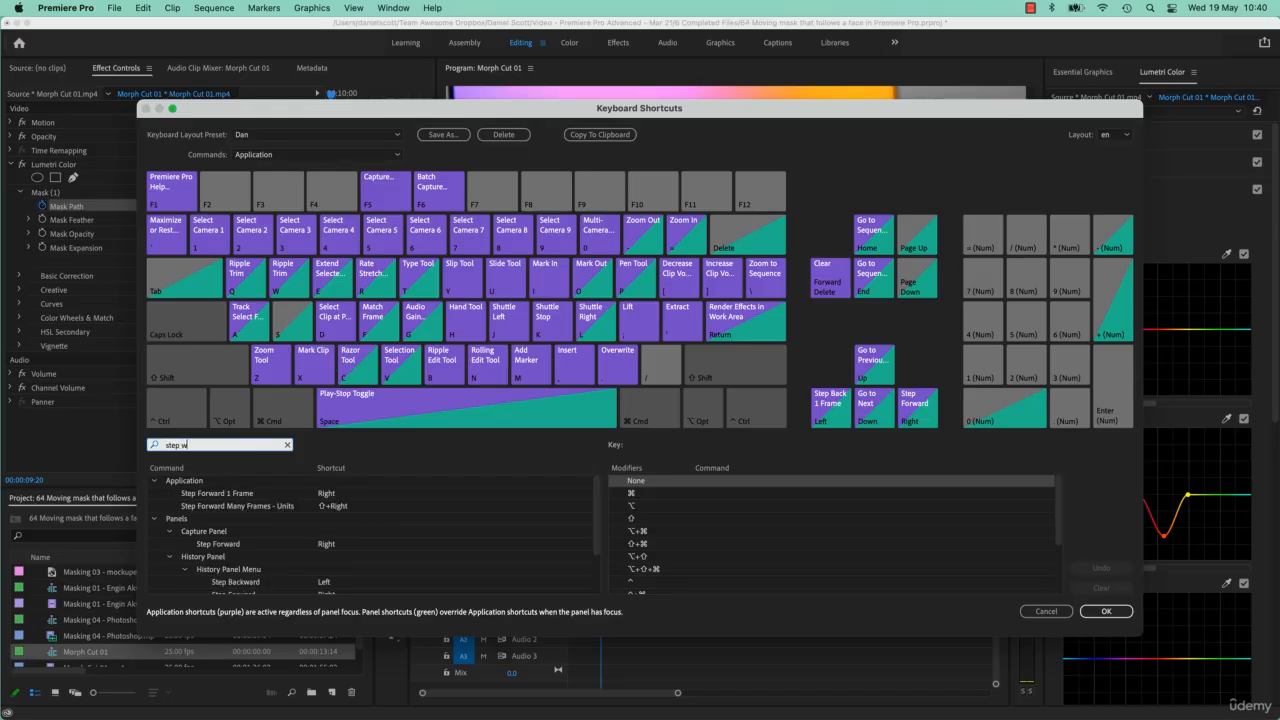
pyautogui.press('BackSpace')
pyautogui.write('forwa')
pyautogui.scroll(-2, 596, 550)
pyautogui.scroll(-1, 411, 573)
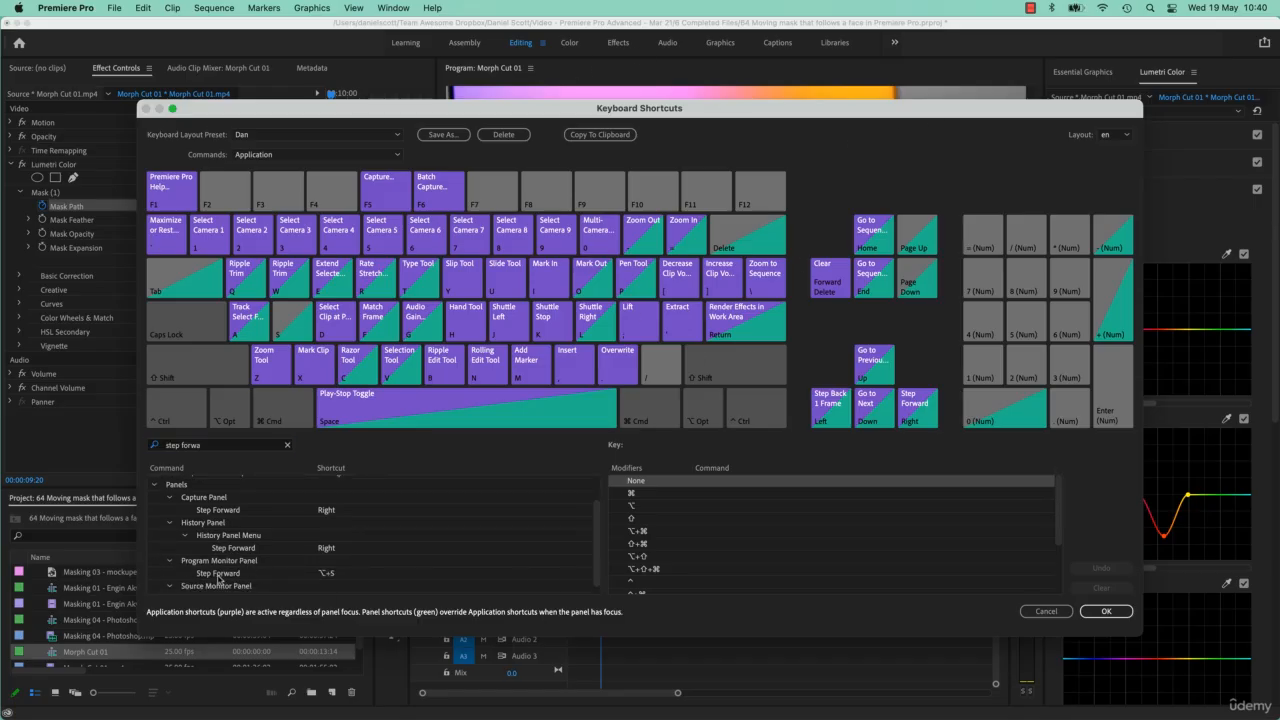
pyautogui.click(218, 578)
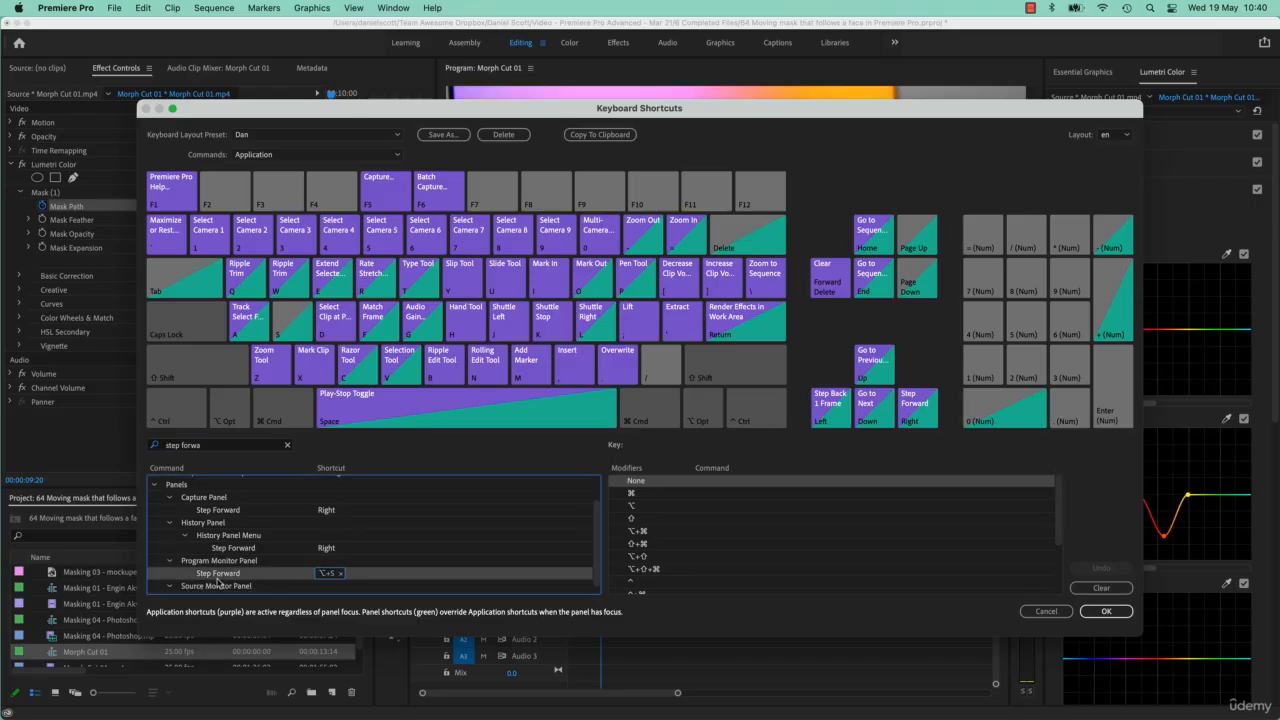
pyautogui.click(341, 574)
pyautogui.click(320, 575)
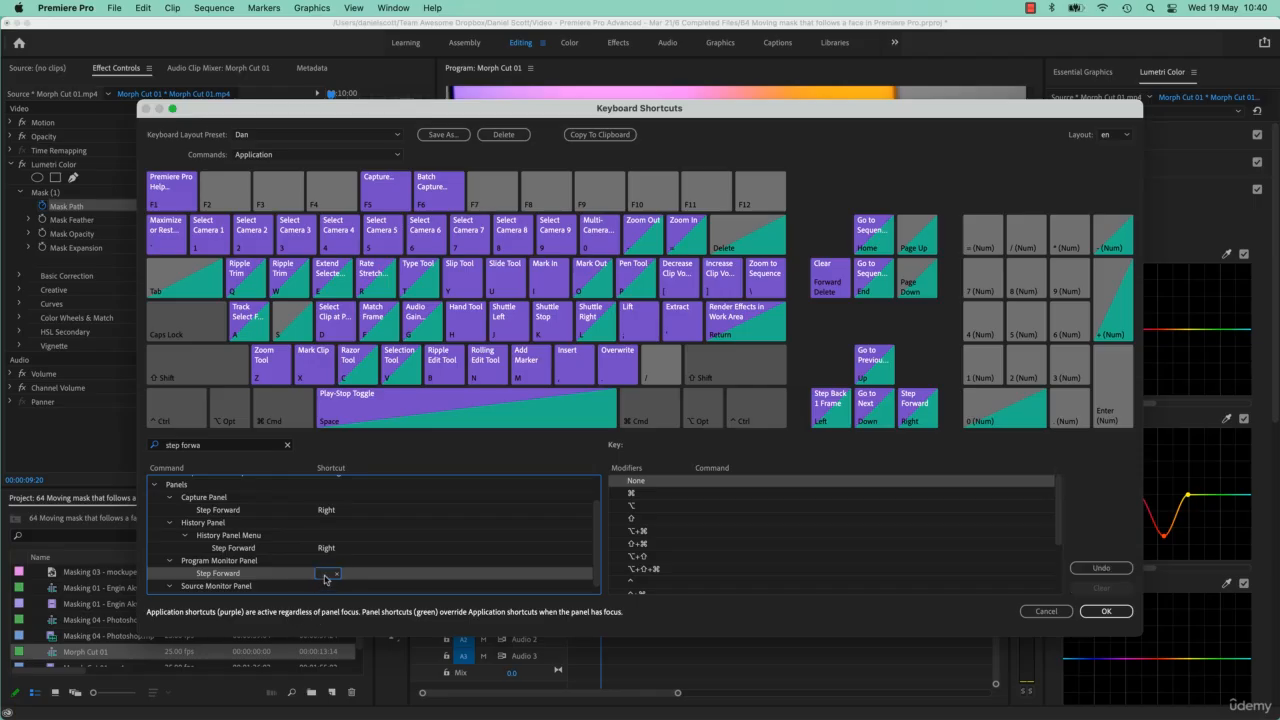
# - Assign Option+S as the shortcut for the Program Monitor Panel's Step Forward command and confirm
pyautogui.press('alt')
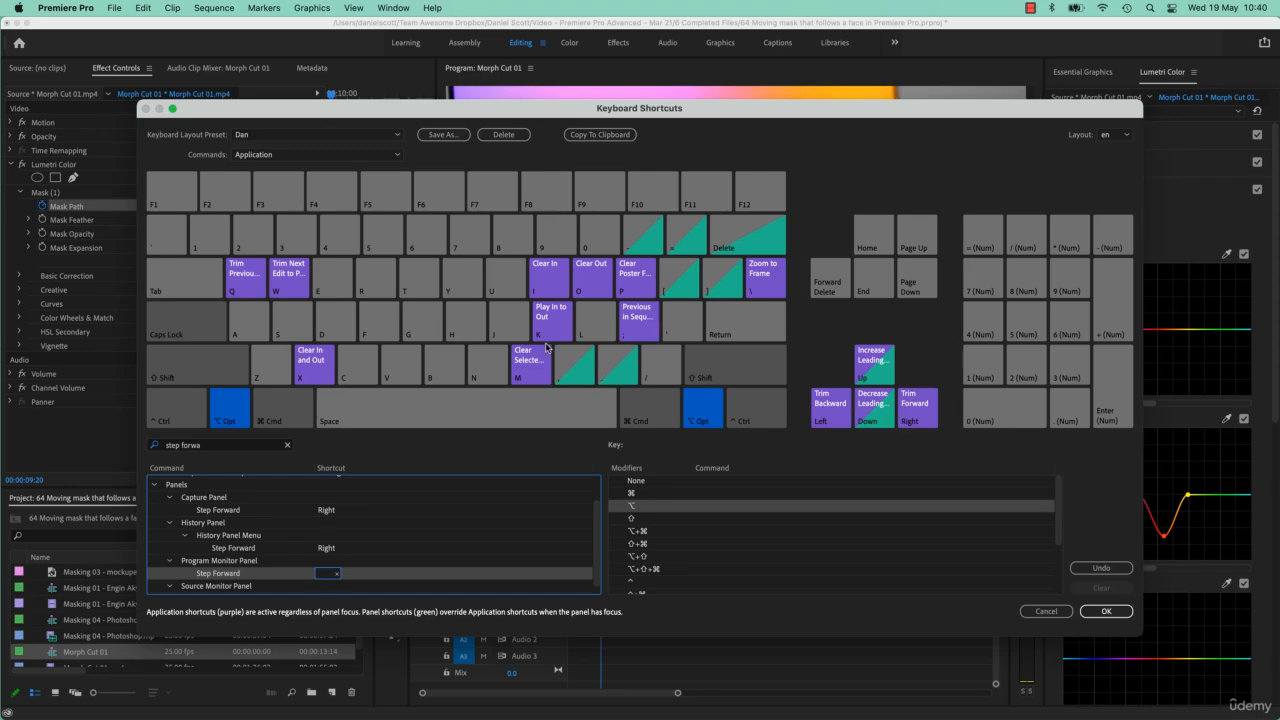
pyautogui.press('alt')
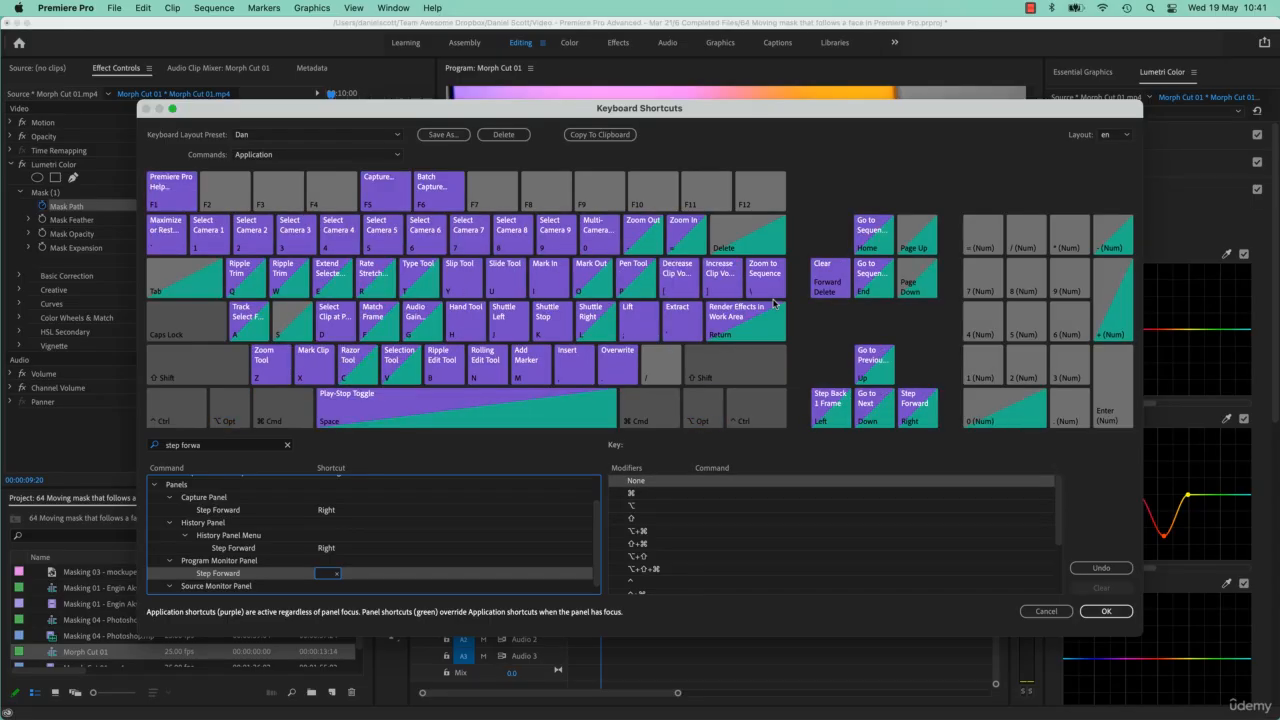
pyautogui.press('alt')
pyautogui.press('alt')
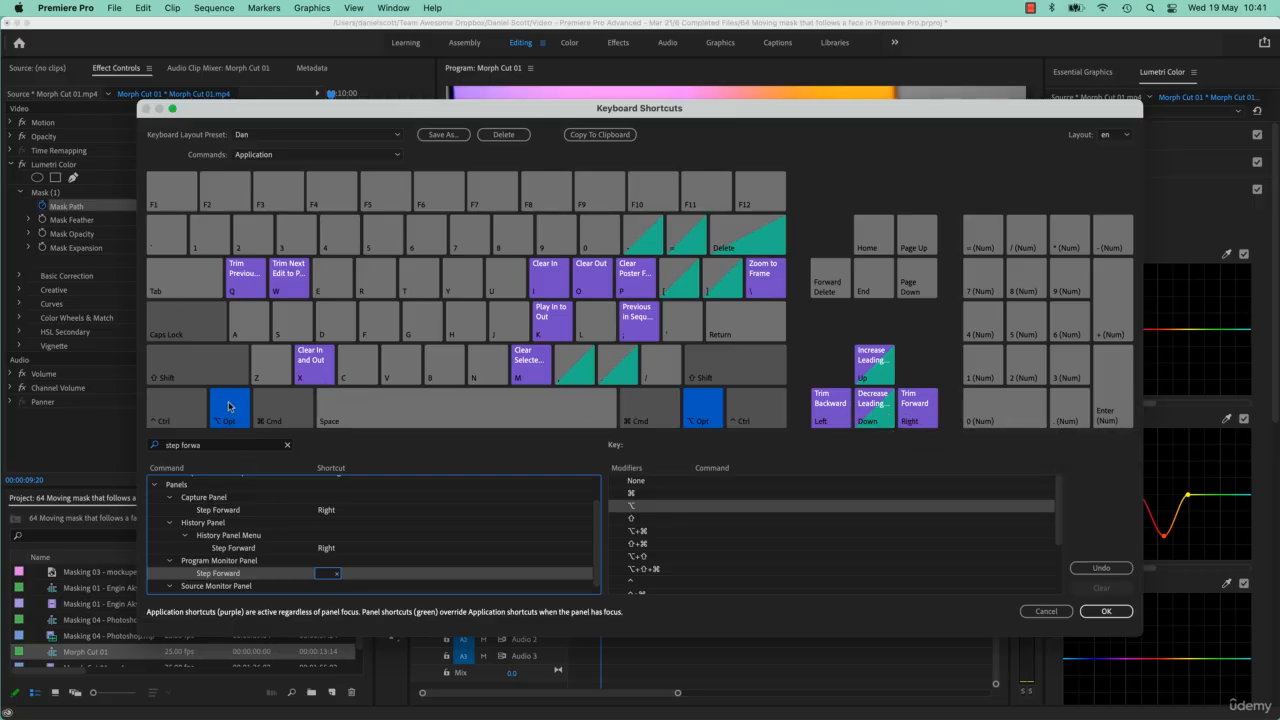
pyautogui.click(285, 341)
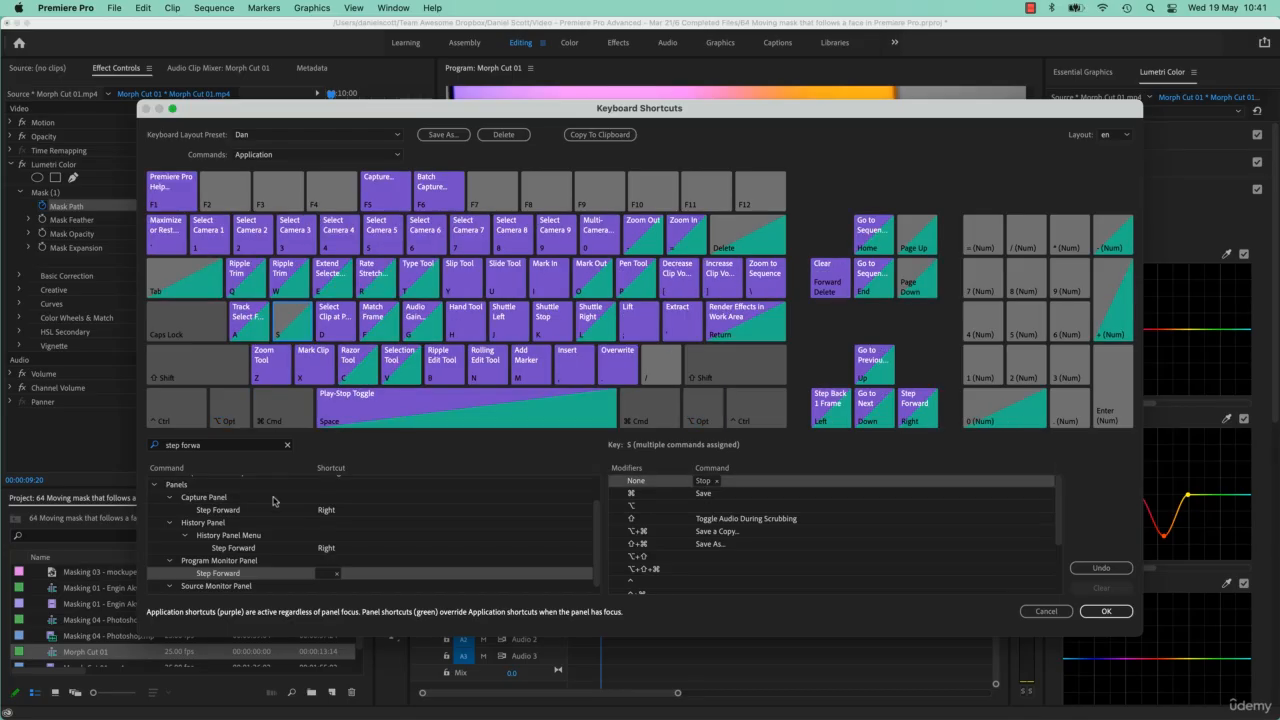
pyautogui.click(234, 418)
pyautogui.keyDown('alt'); pyautogui.click(346, 574); pyautogui.keyUp('alt')
pyautogui.hotkey('alt', 's')
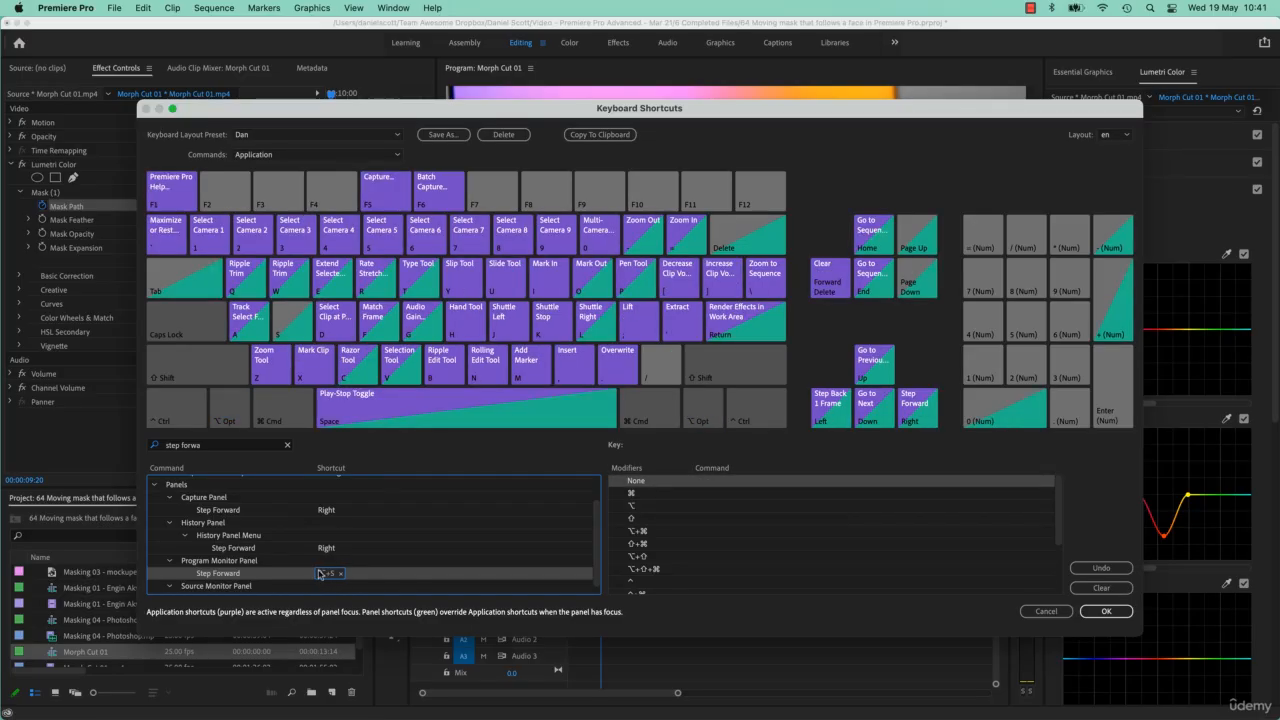
pyautogui.press('alt')
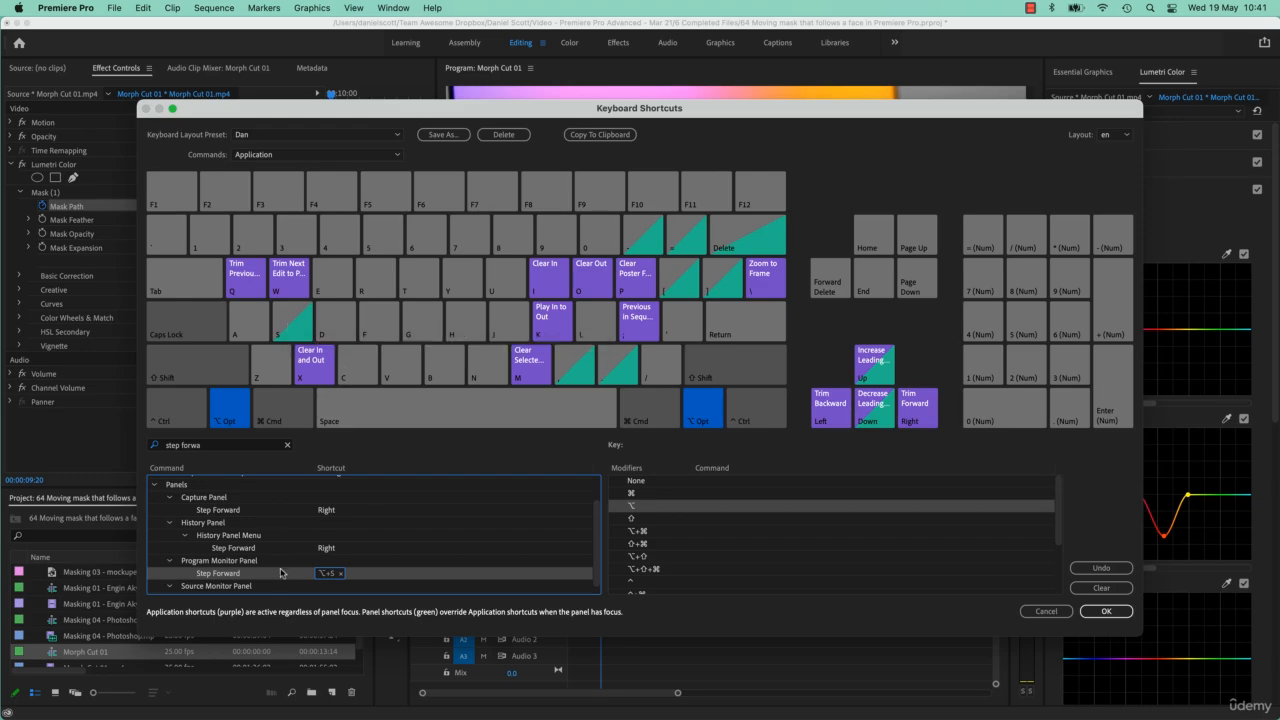
pyautogui.click(1114, 614)
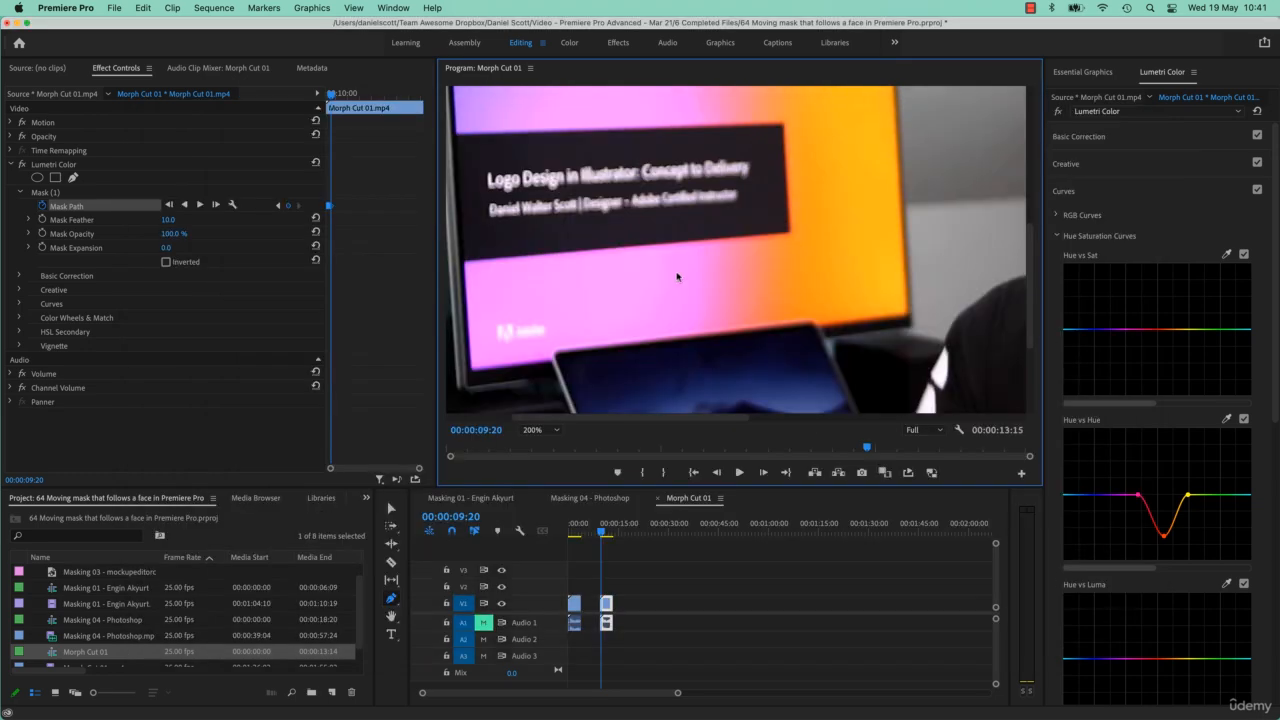
# - Maximize the Program Monitor and step the playhead forward one frame to 00:00:09:21
pyautogui.press('`')
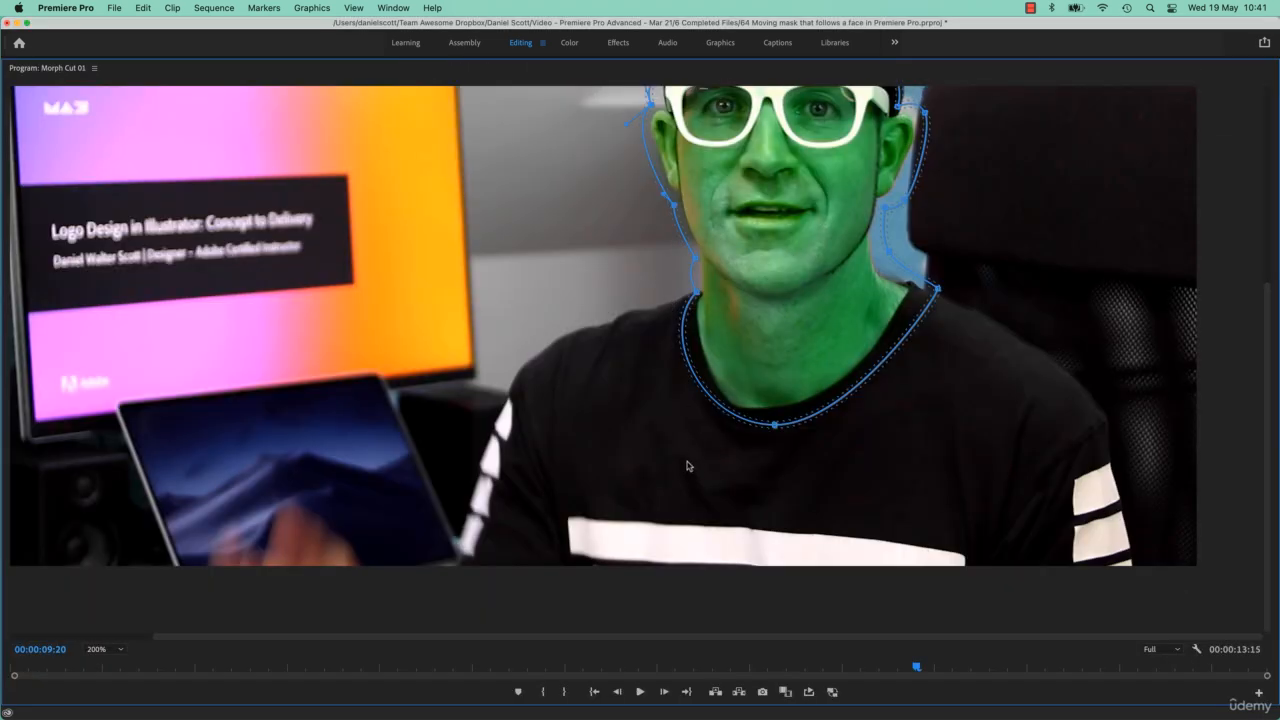
pyautogui.moveTo(1266, 400); pyautogui.dragTo(1262, 322)
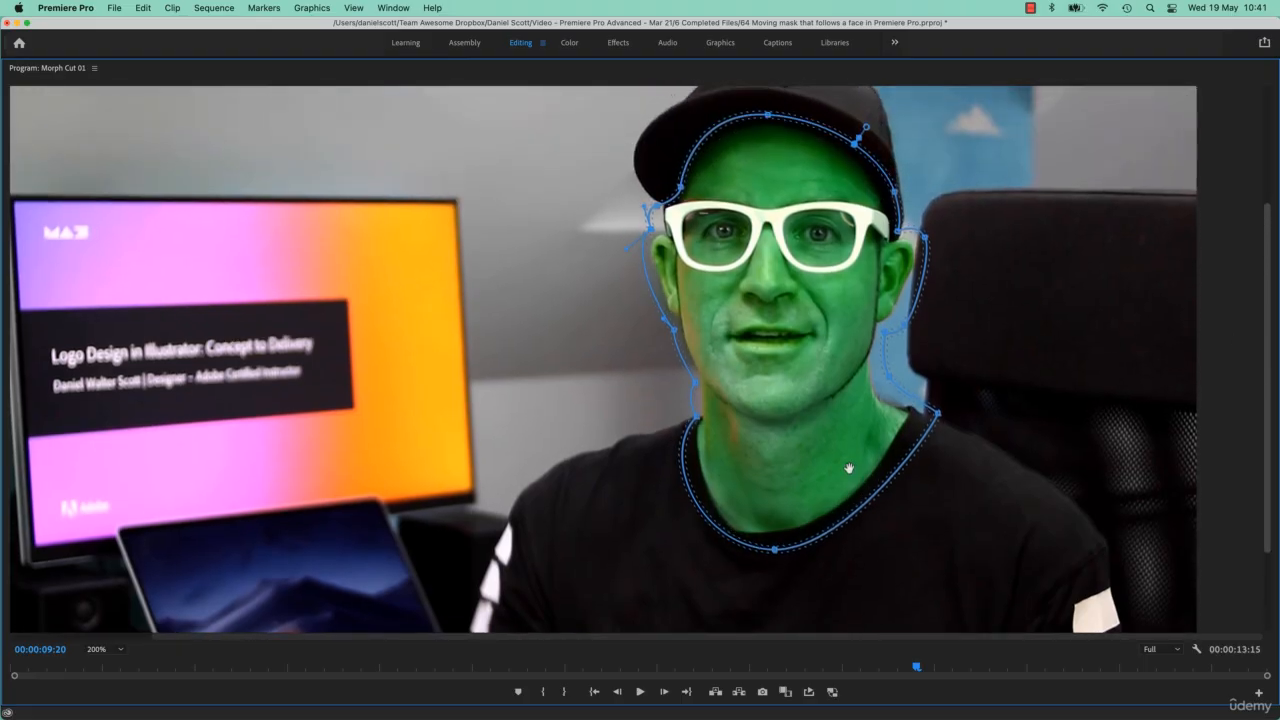
pyautogui.press('Right')
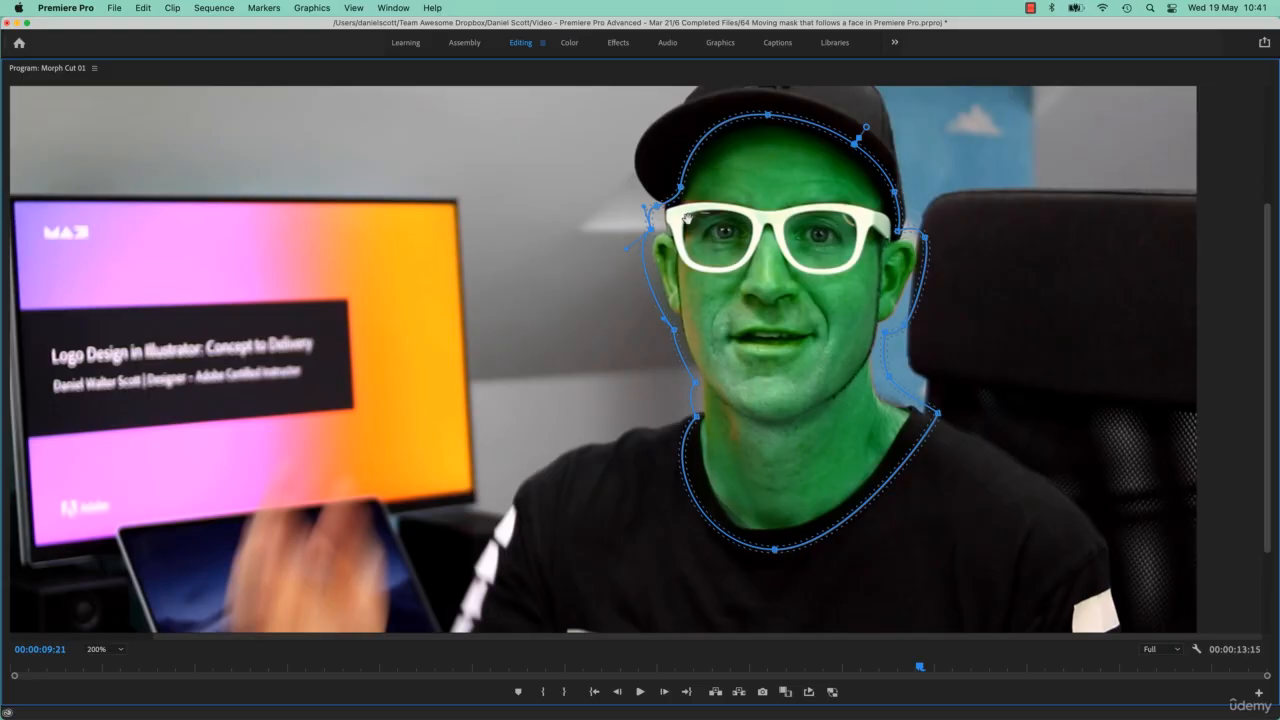
# - Step the playhead forward frame by frame to 00:00:10:06, checking how the mask fits the face
pyautogui.press('Right')
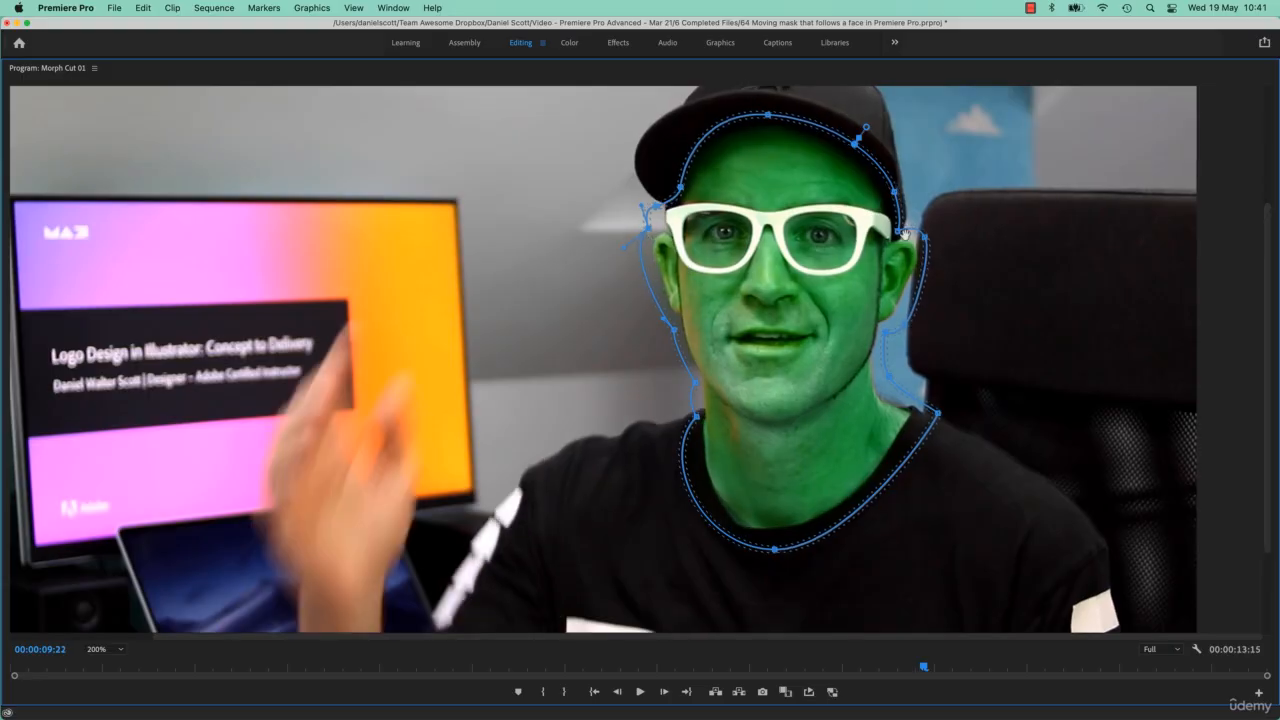
pyautogui.press('Right')
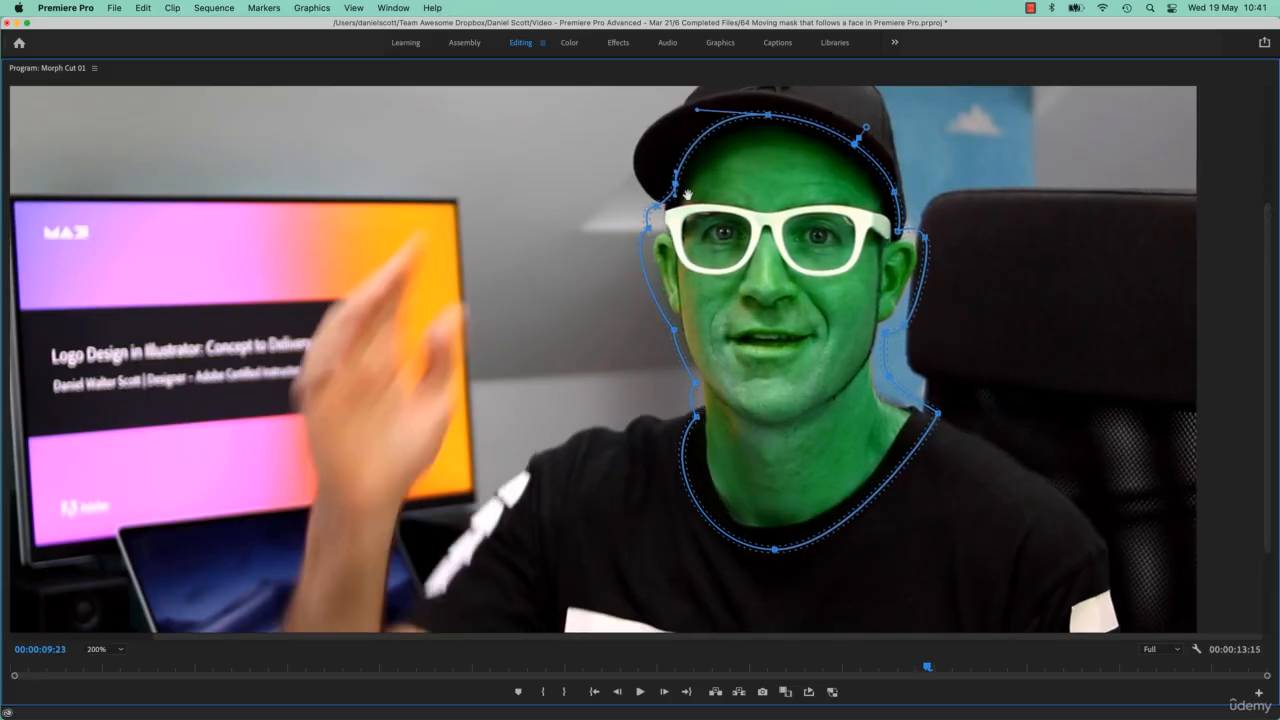
pyautogui.press('Right')
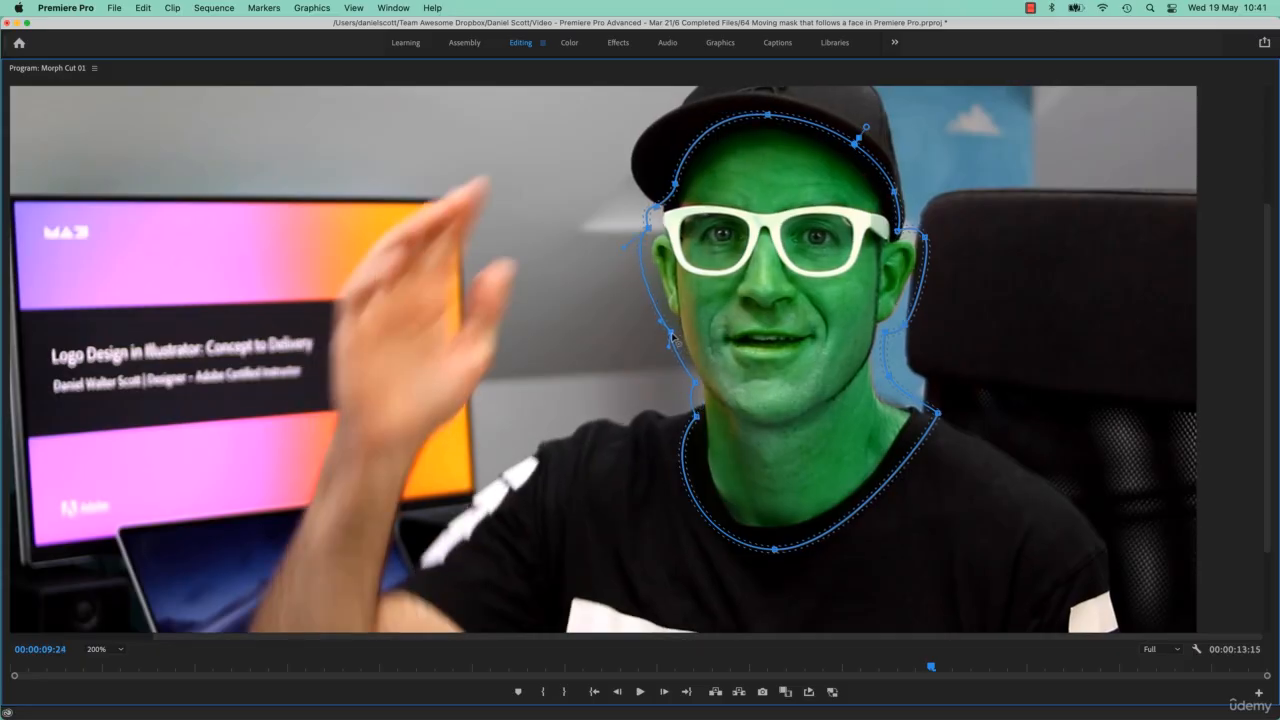
pyautogui.press('Right')
pyautogui.press('Right')
pyautogui.press('Right')
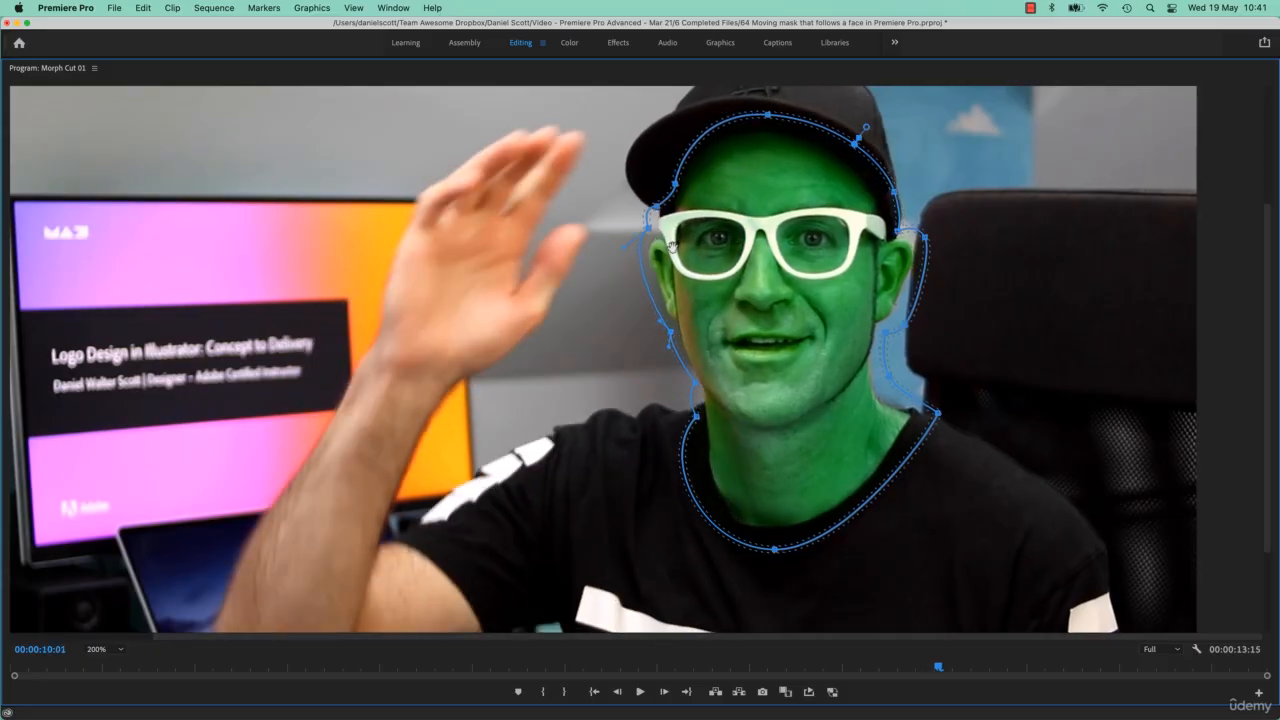
pyautogui.press('Right')
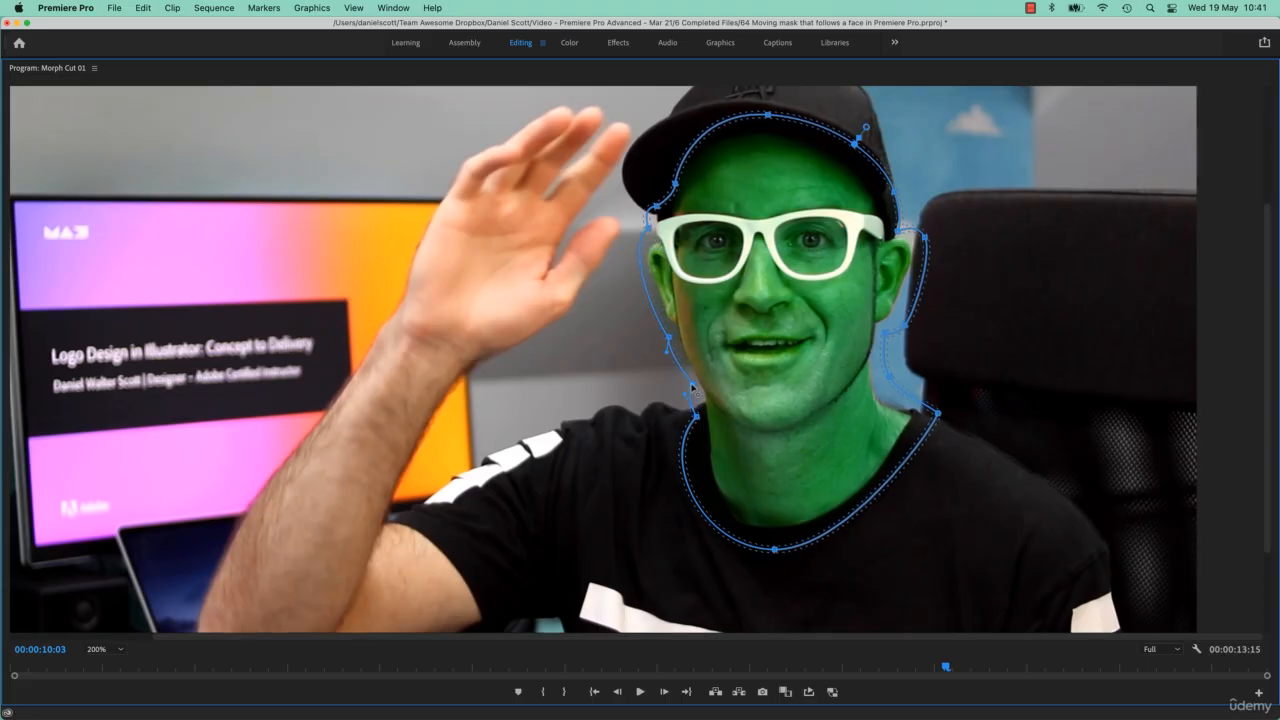
pyautogui.press('Right')
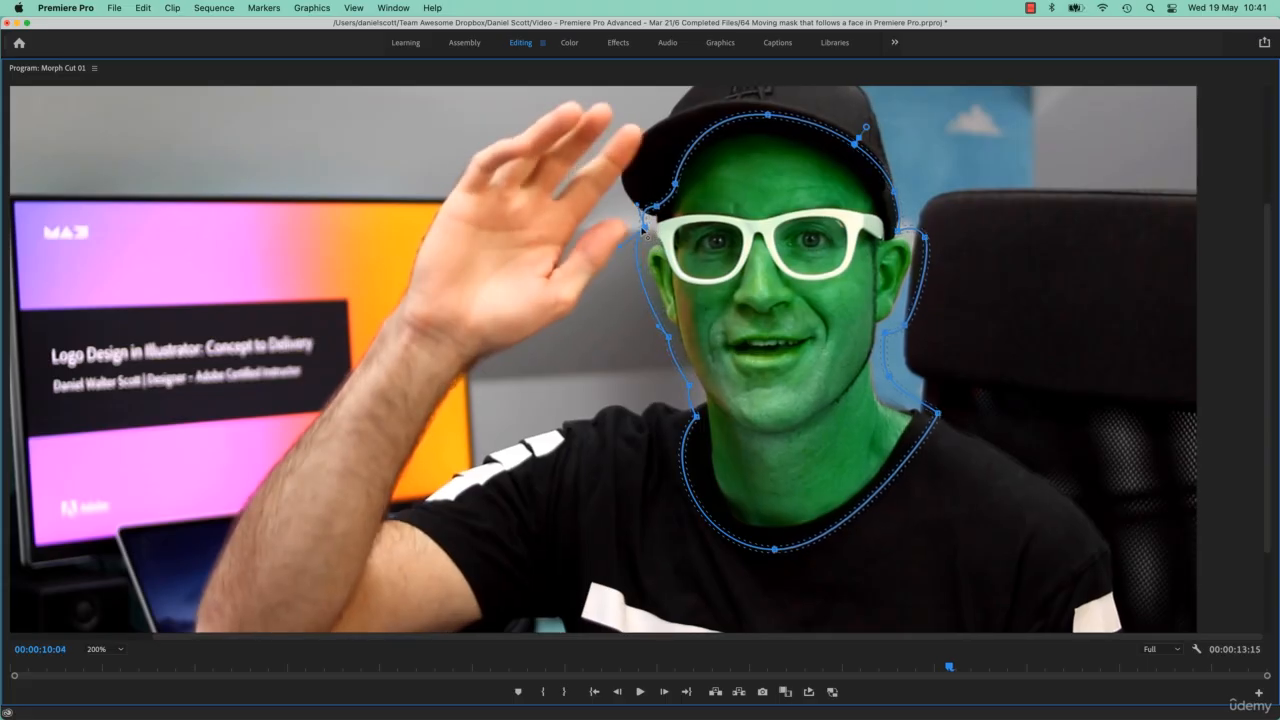
pyautogui.press('Right')
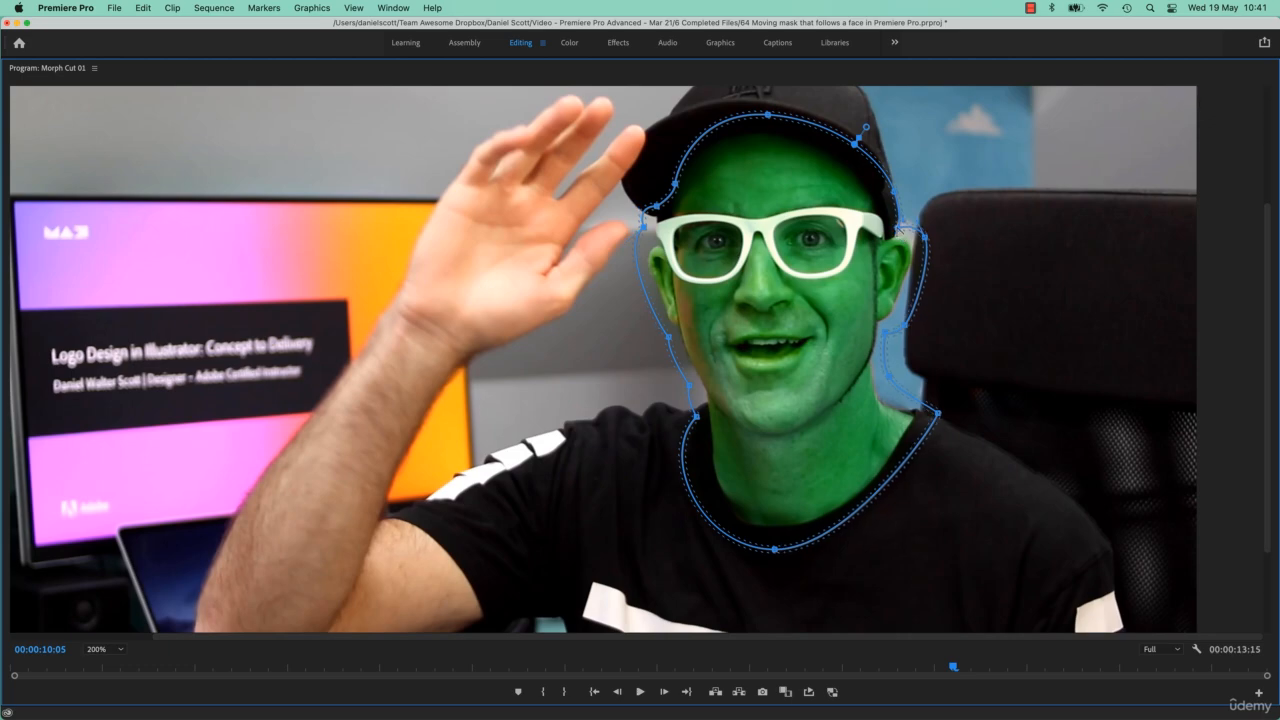
pyautogui.press('Right')
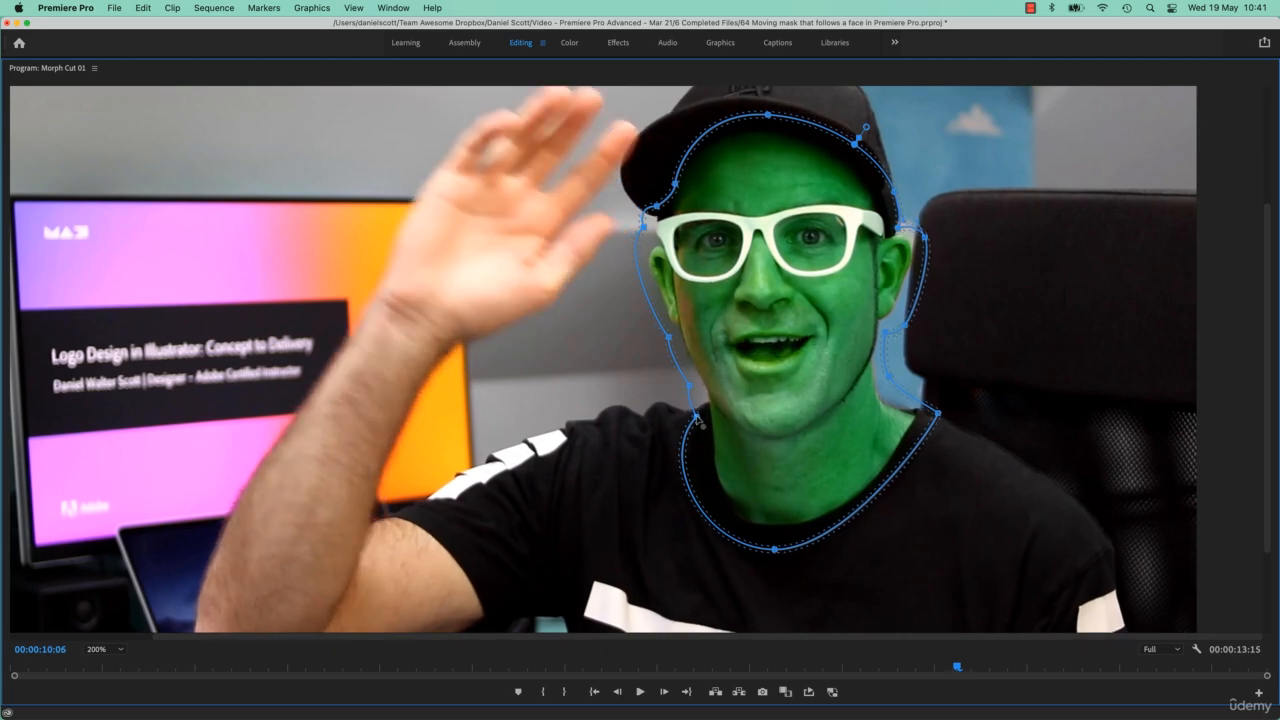
# - Adjust the mask path points at the chin, ear and temple while stepping frame by frame to 00:00:10:12
pyautogui.click(699, 414)
pyautogui.press('Right')
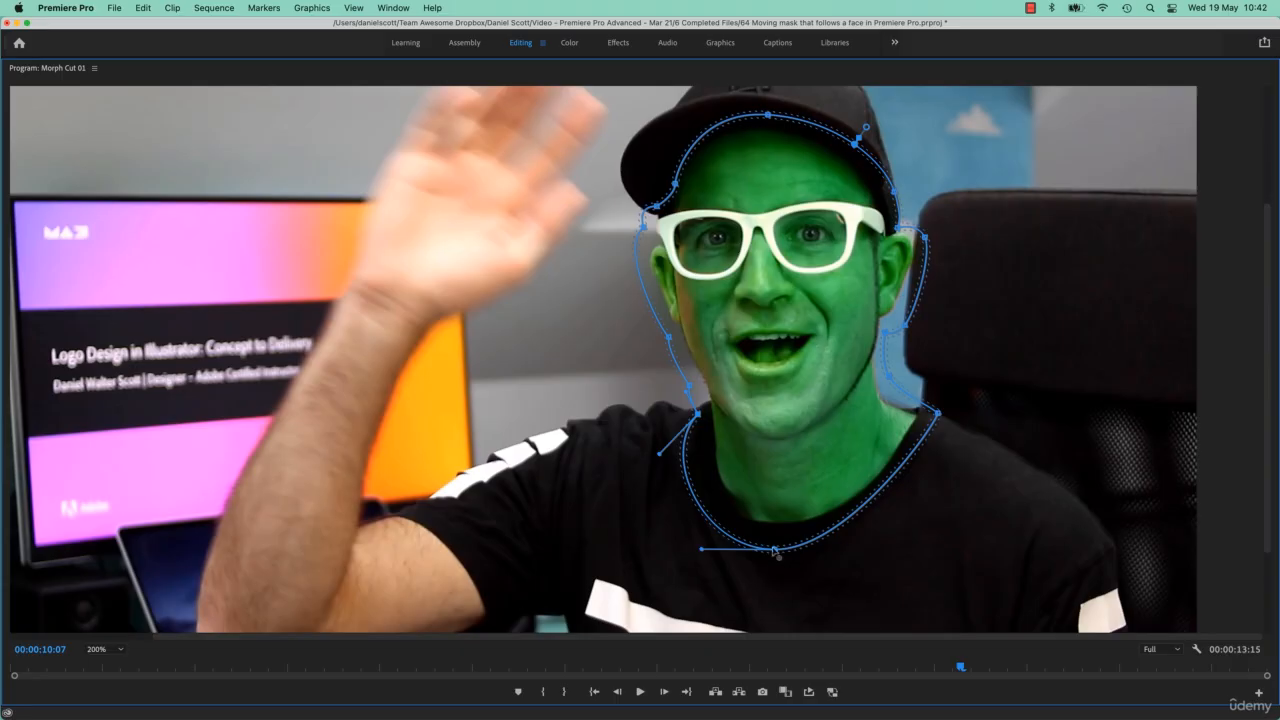
pyautogui.moveTo(775, 550); pyautogui.dragTo(777, 543)
pyautogui.press('Right')
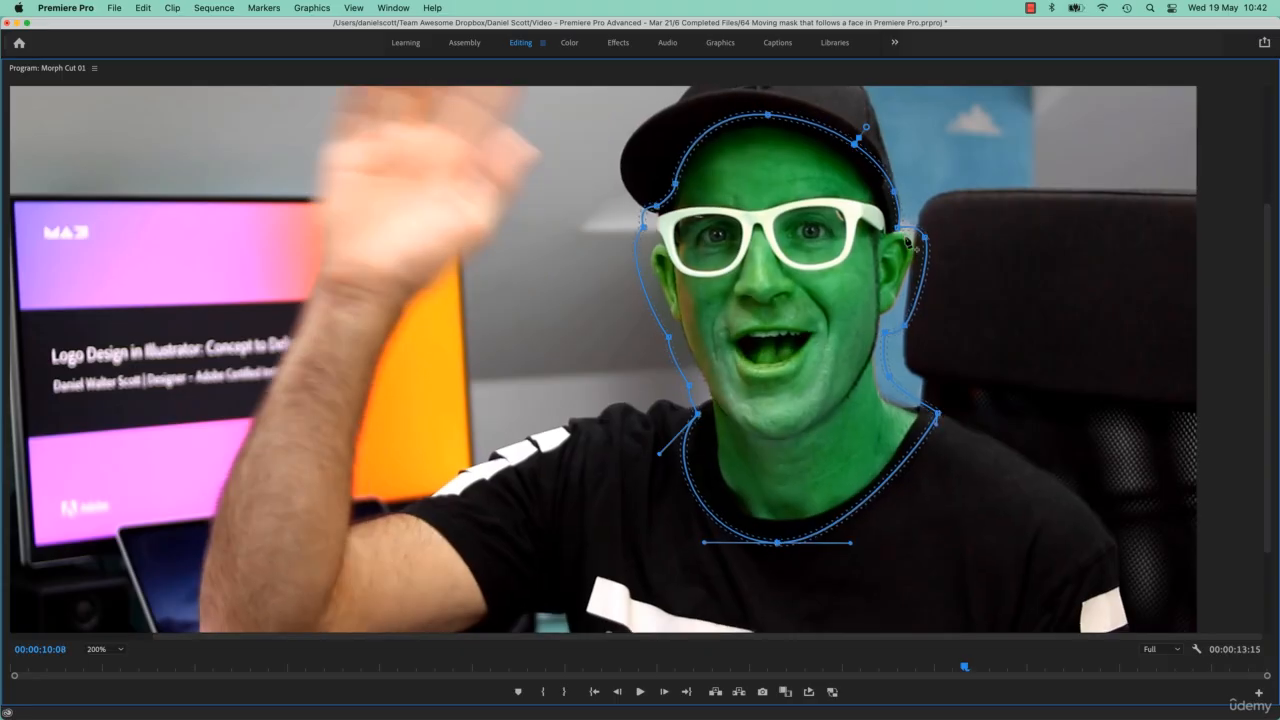
pyautogui.click(902, 227)
pyautogui.press('Right')
pyautogui.moveTo(900, 225); pyautogui.dragTo(924, 230)
pyautogui.press('Right')
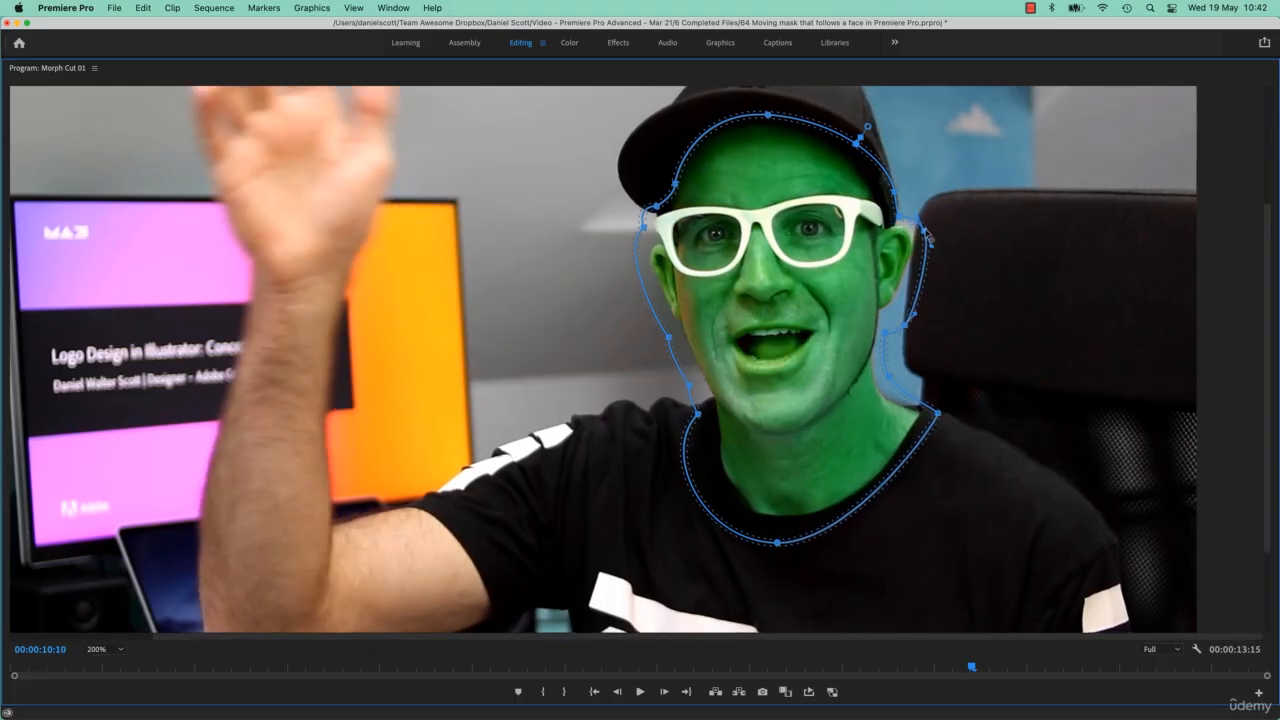
pyautogui.press('Right')
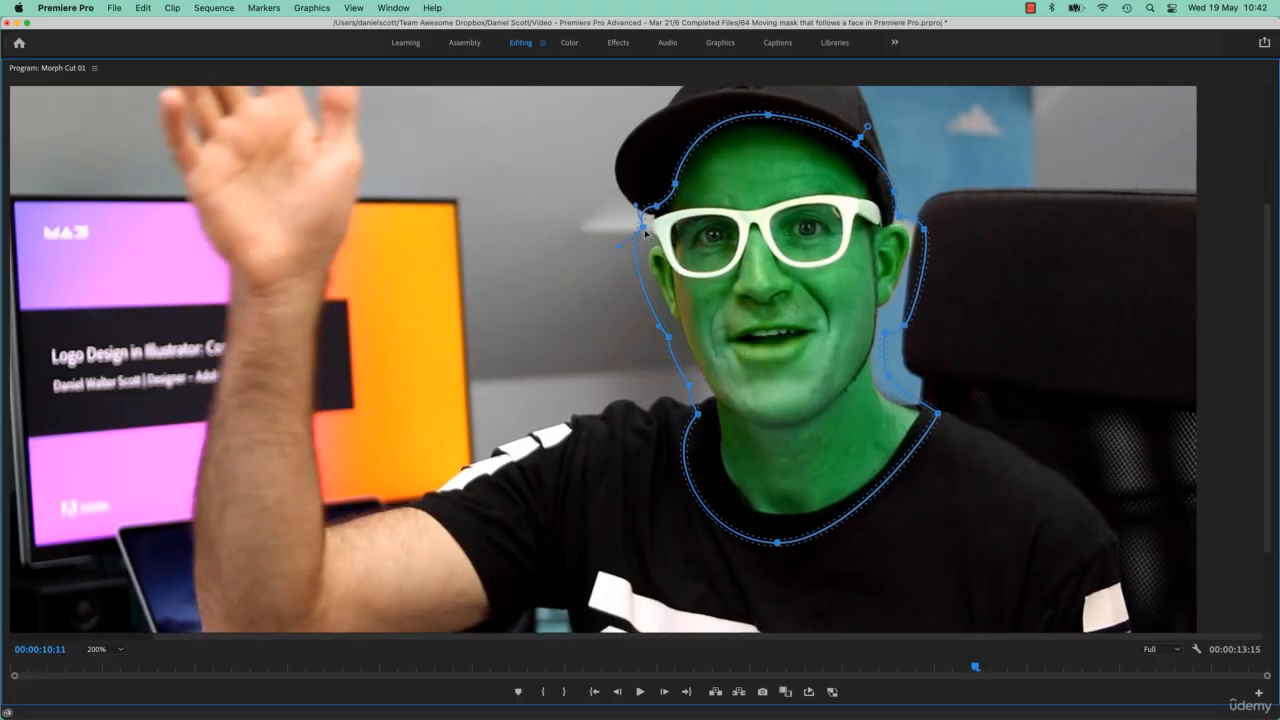
pyautogui.click(644, 232)
pyautogui.press('Right')
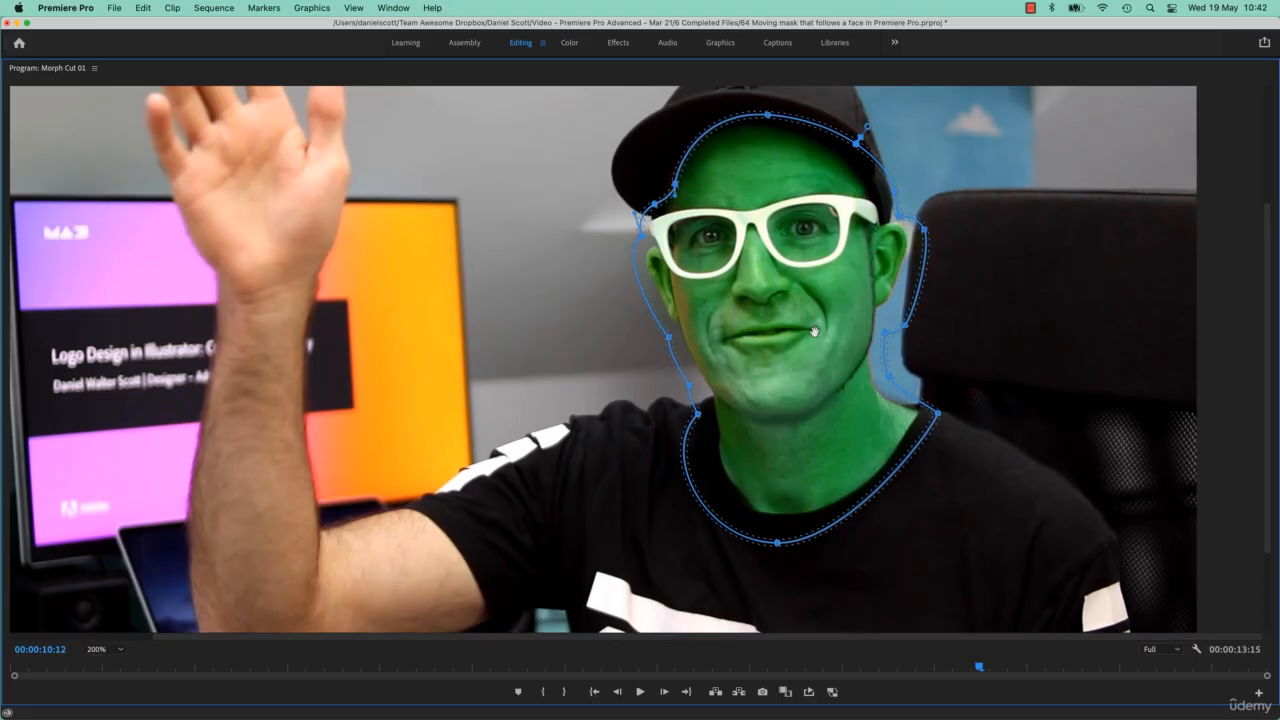
# - Restore the Program Monitor to normal size at Fit and reset the Hue vs Hue curve to flat
pyautogui.press('`')
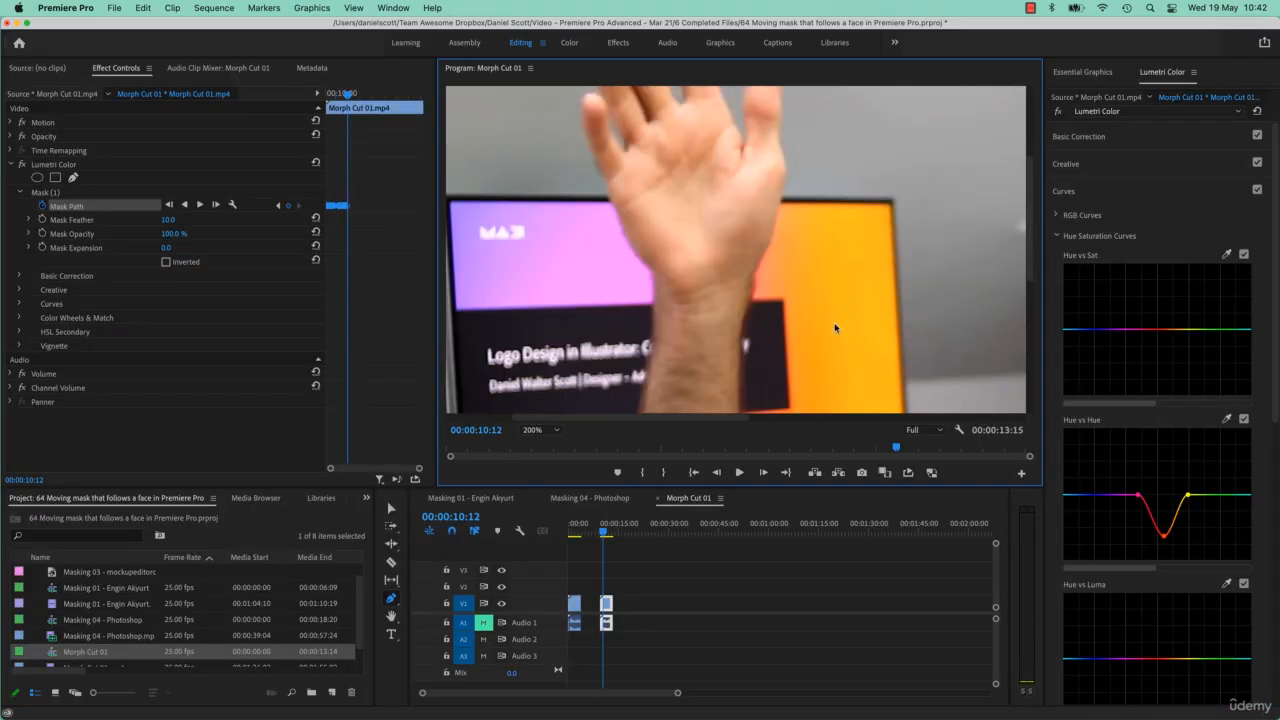
pyautogui.hotkey('shift', 'z')
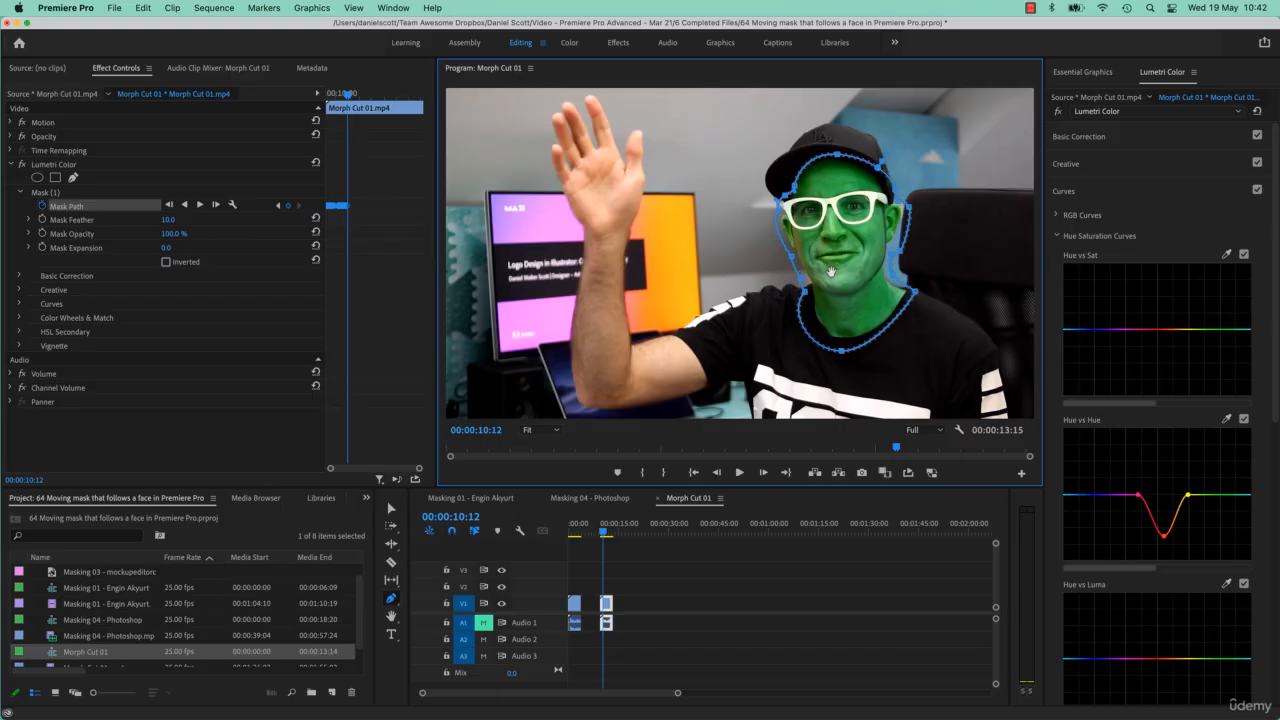
pyautogui.rightClick(605, 608)
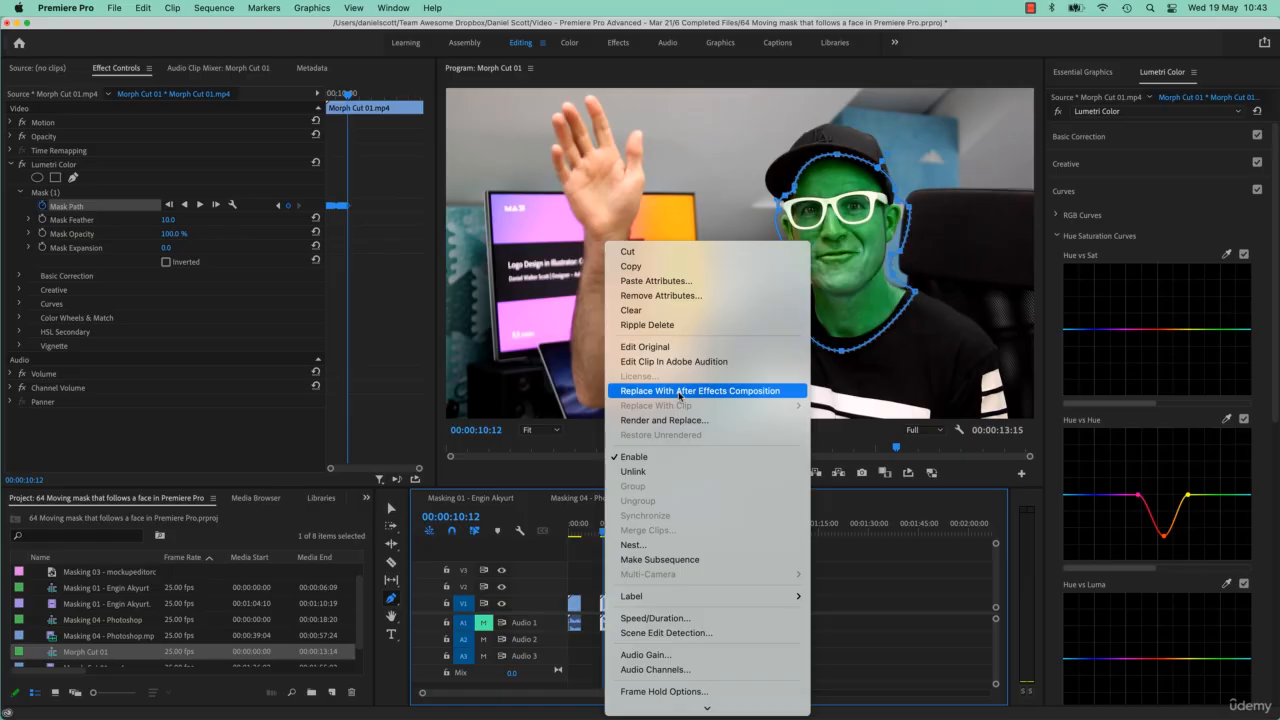
pyautogui.click(480, 23)
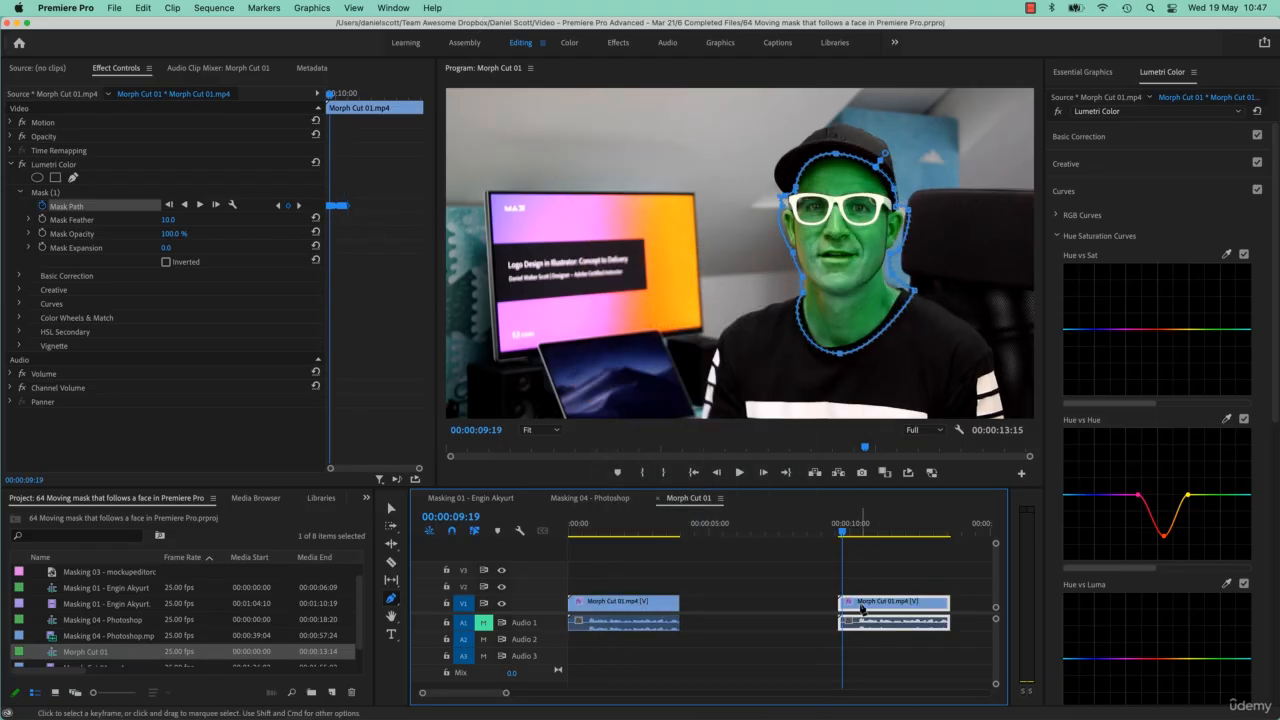
pyautogui.press('v')
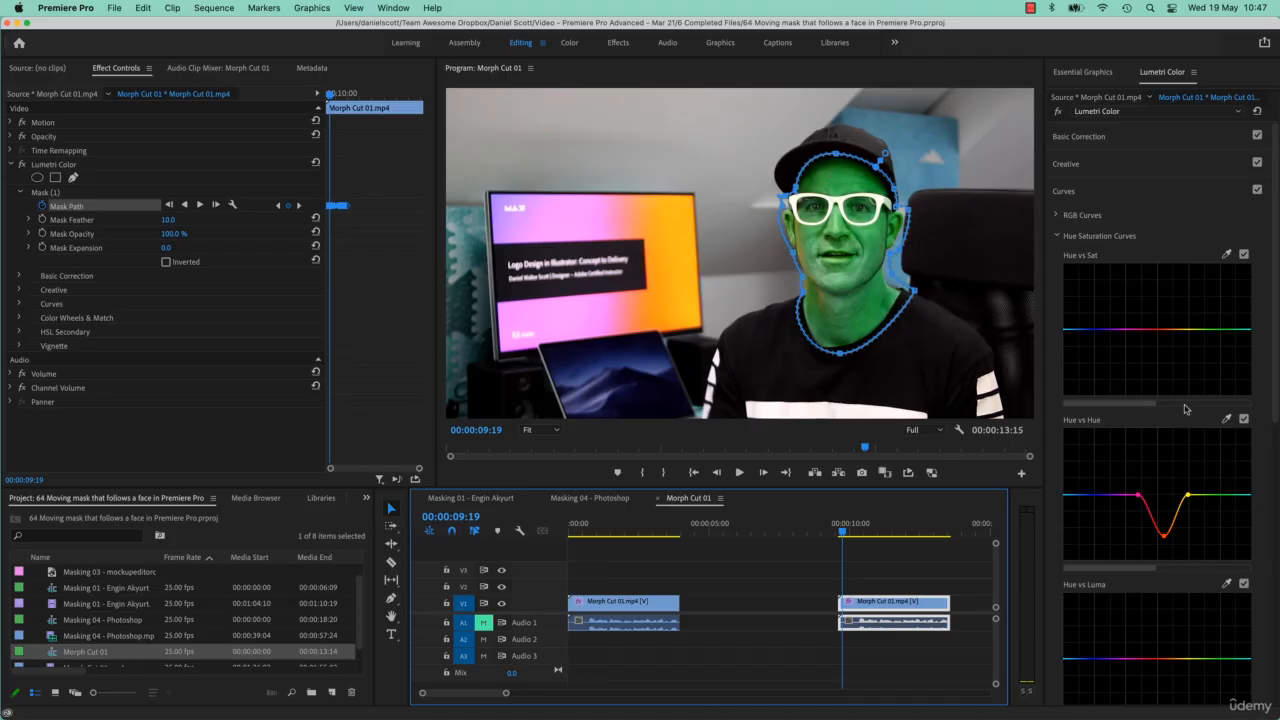
pyautogui.doubleClick(1220, 505)
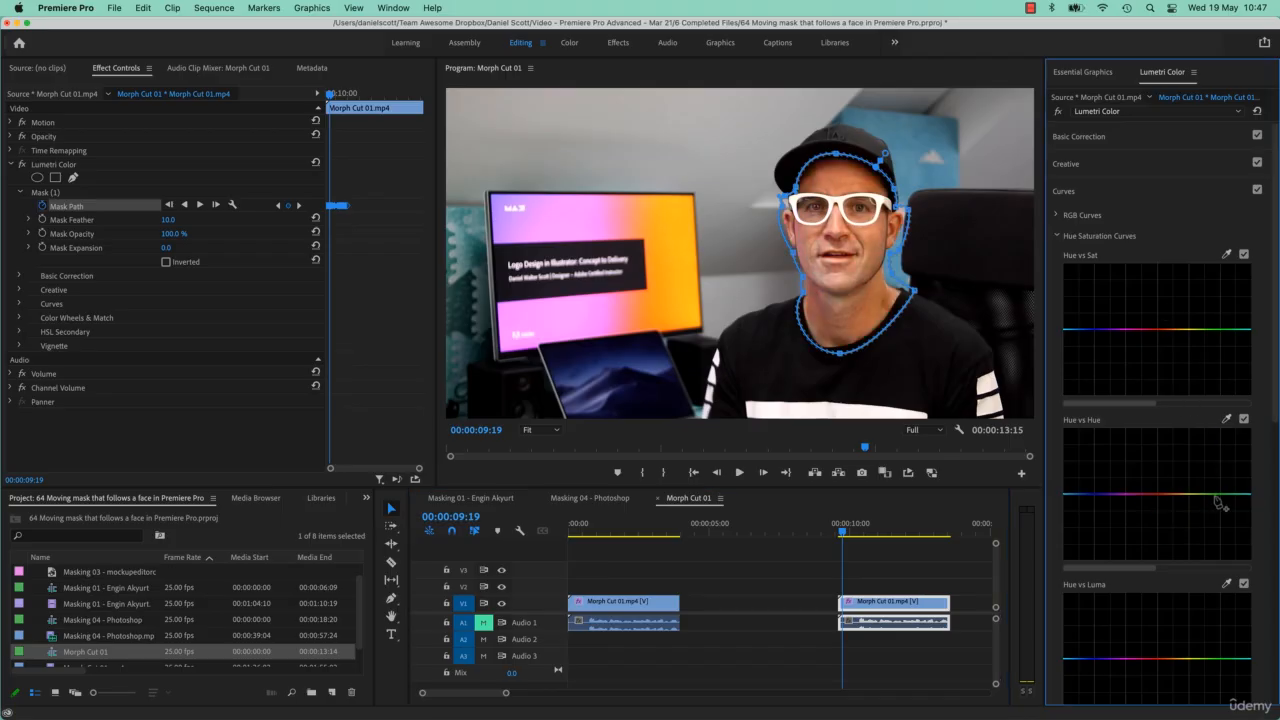
# - Sample the face's skin tone with the Hue vs Sat eyedropper and pull its point down to lower saturation
pyautogui.click(1226, 254)
pyautogui.click(872, 245)
pyautogui.moveTo(1165, 332)
pyautogui.mouseDown()
pyautogui.moveTo(1166, 362)
pyautogui.moveTo(1165, 348)
pyautogui.mouseUp()
# - Open Basic Correction and set the White Balance Tint to -11.6
pyautogui.click(1133, 137)
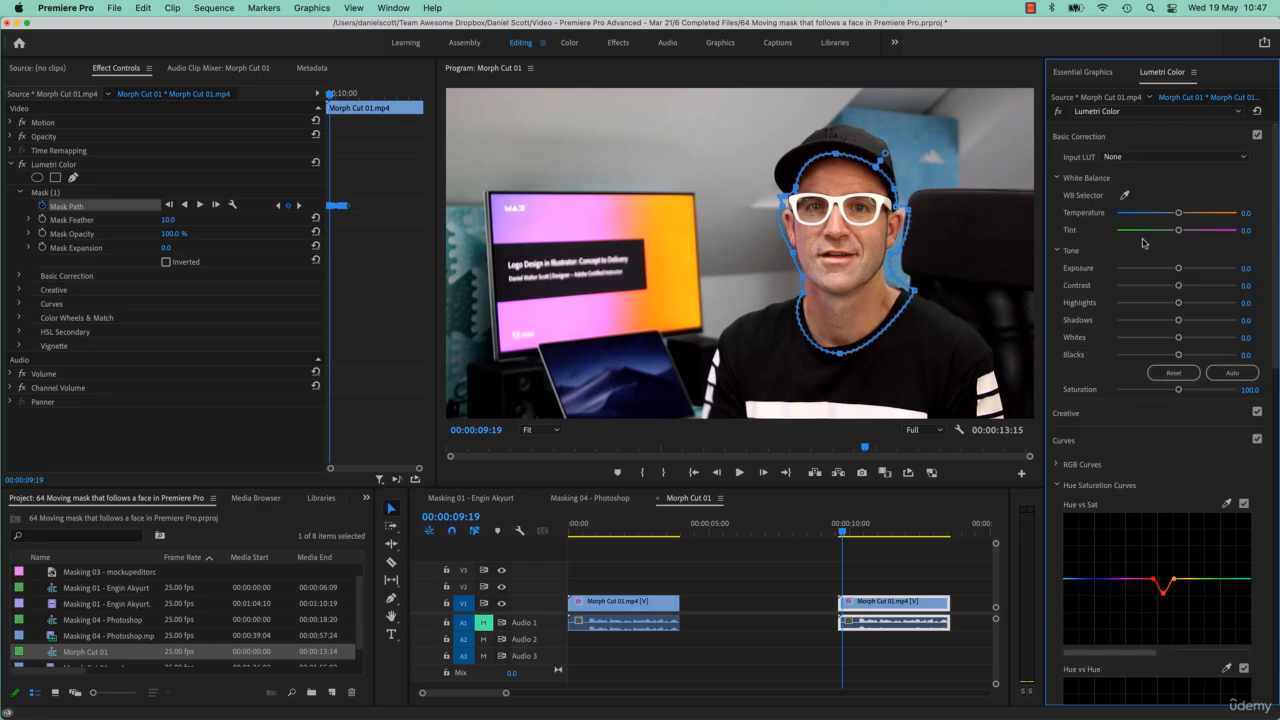
pyautogui.moveTo(1179, 231)
pyautogui.mouseDown()
pyautogui.moveTo(1212, 231)
pyautogui.moveTo(1168, 234)
pyautogui.mouseUp()
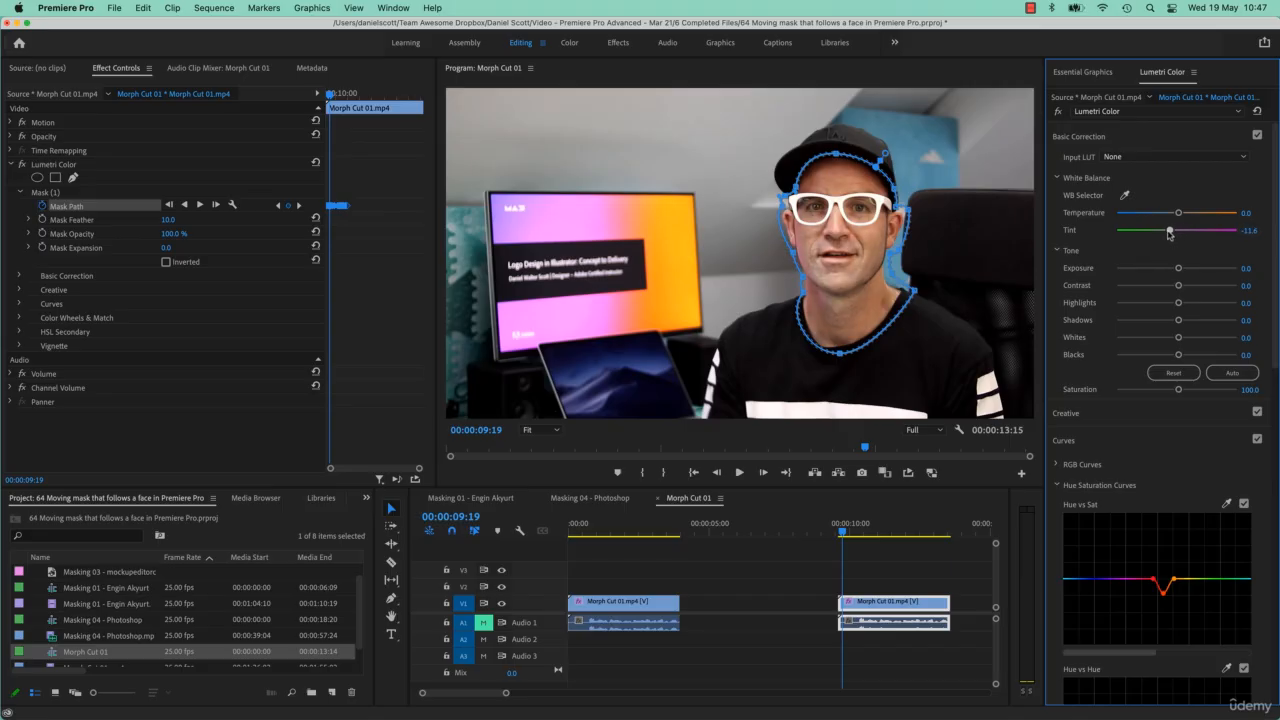